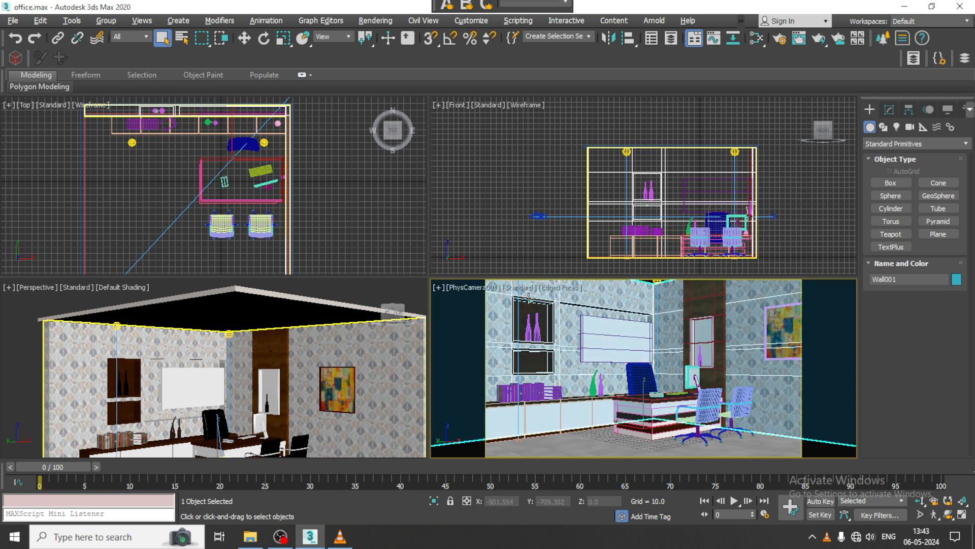
Set the camera view's shading quality to High Quality.
left_click(517, 288)
left_click(541, 317)
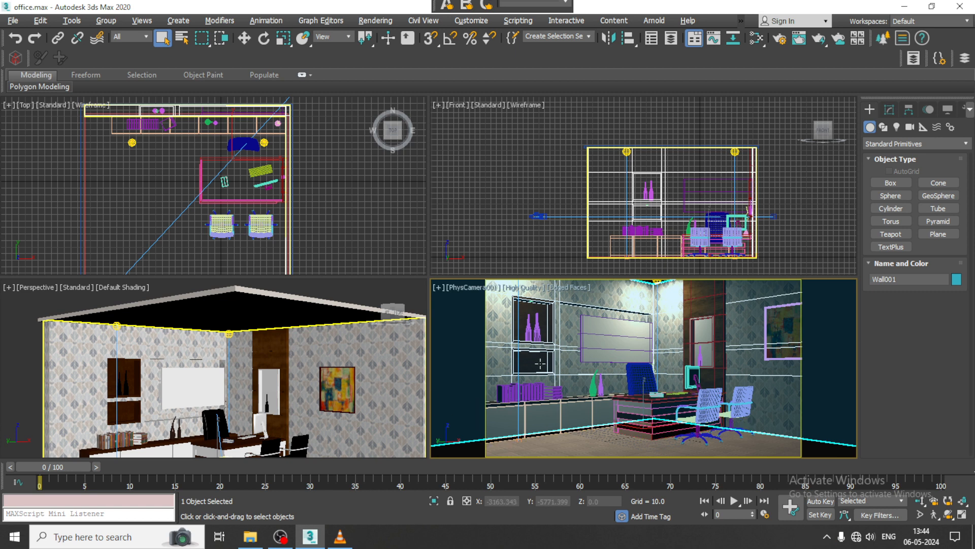
Turn on shadows for the photometric light in the room's corner and set its color temperature to 3288.193 Kelvin.
left_click(228, 334)
key("w")
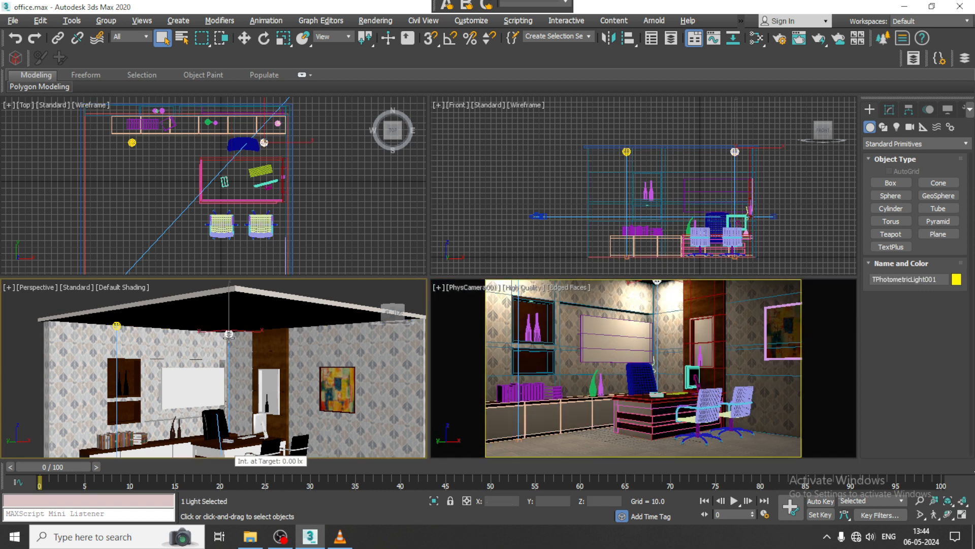
left_click(890, 109)
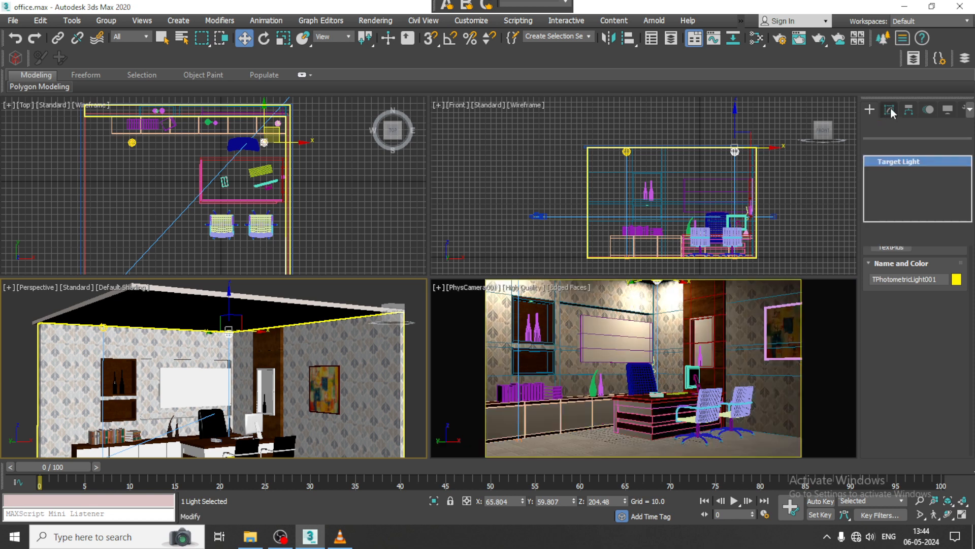
left_click_drag(913, 383, 924, 325)
left_click(875, 342)
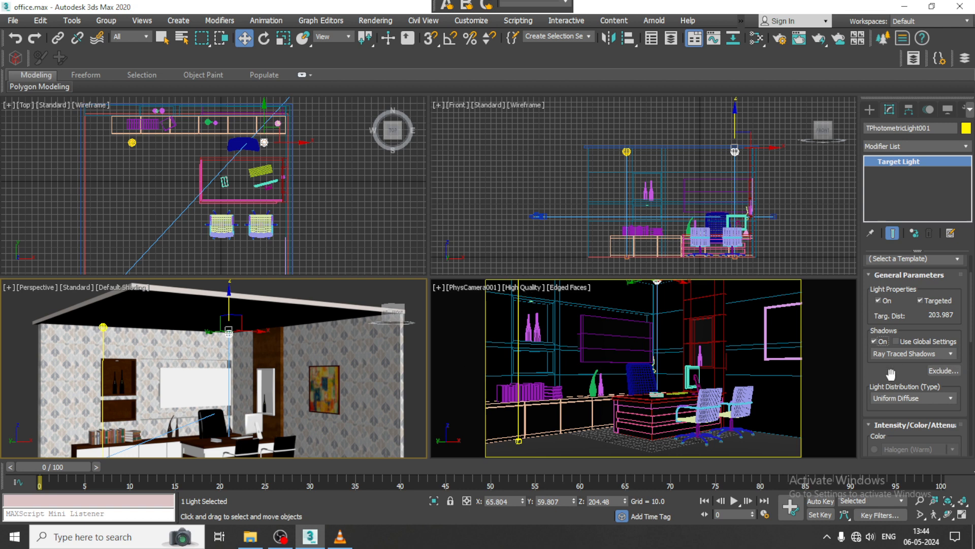
left_click_drag(891, 375, 893, 238)
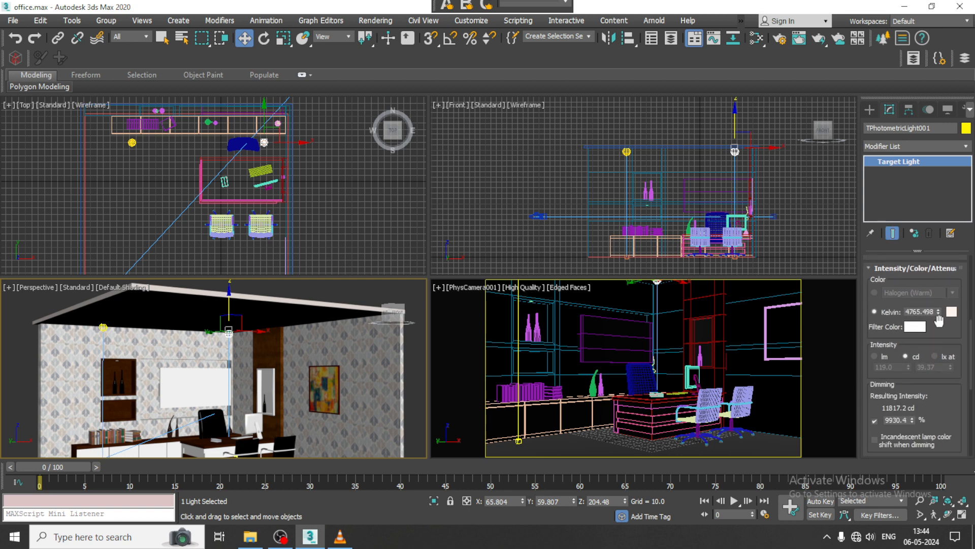
left_click_drag(939, 313, 945, 335)
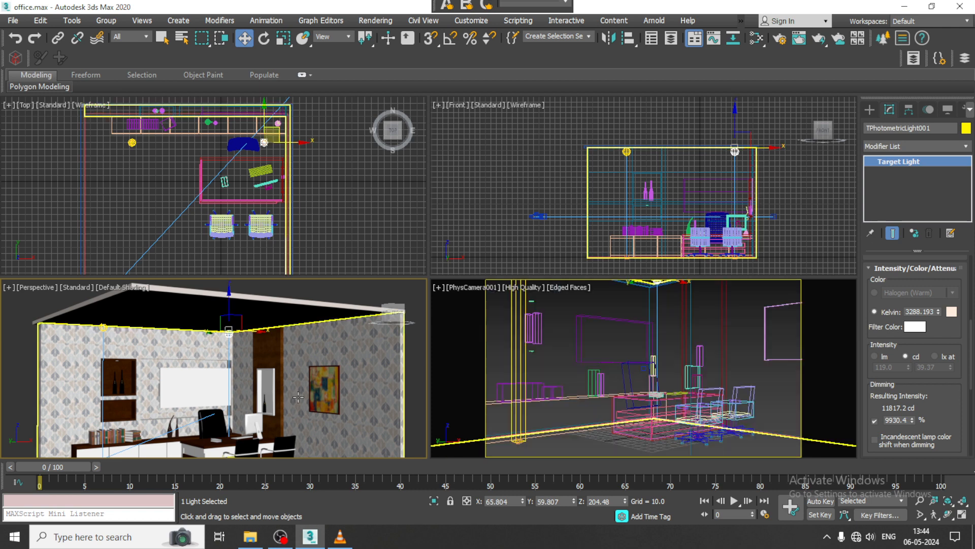
Convert the wall to an Editable Poly, collapsing its UVW Map modifier.
left_click(371, 393)
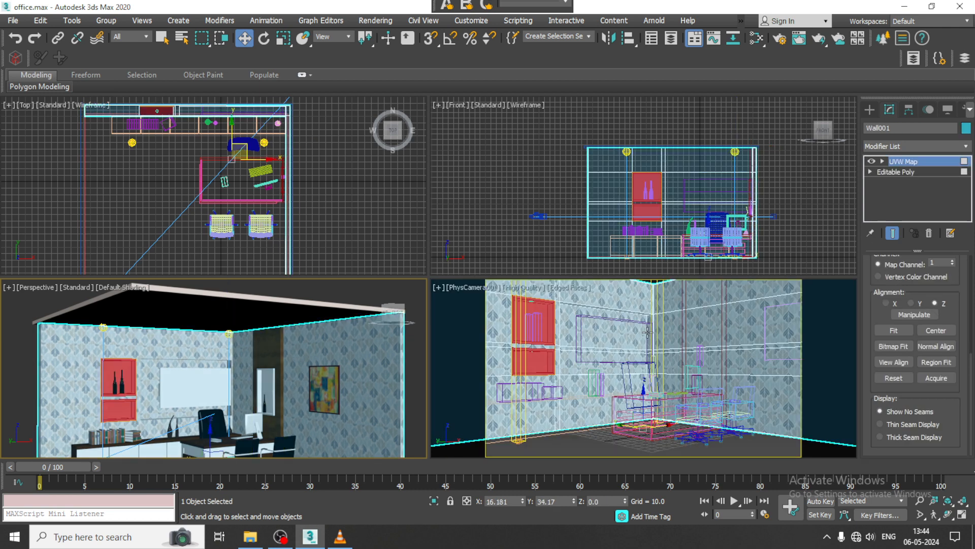
left_click(738, 289)
key("ctrl+z")
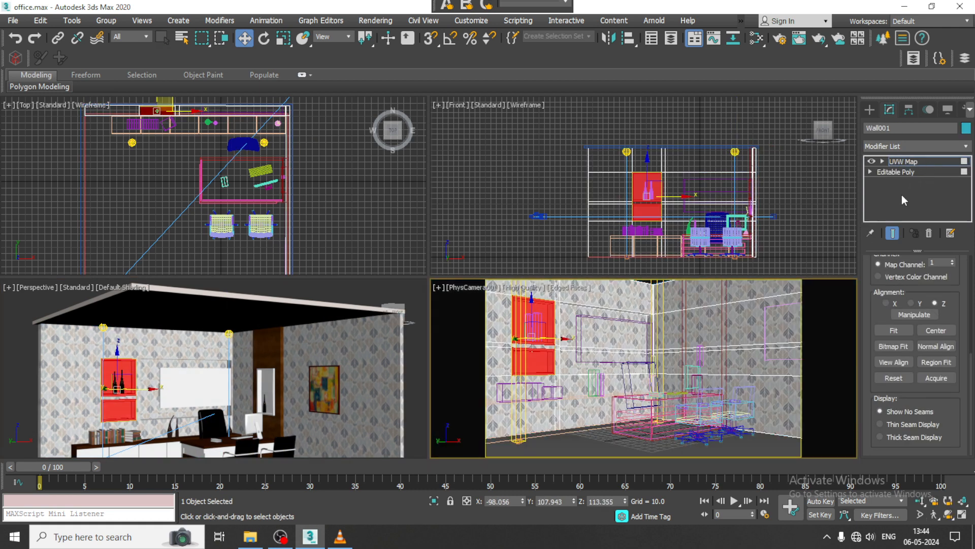
left_click(910, 172)
left_click(923, 161)
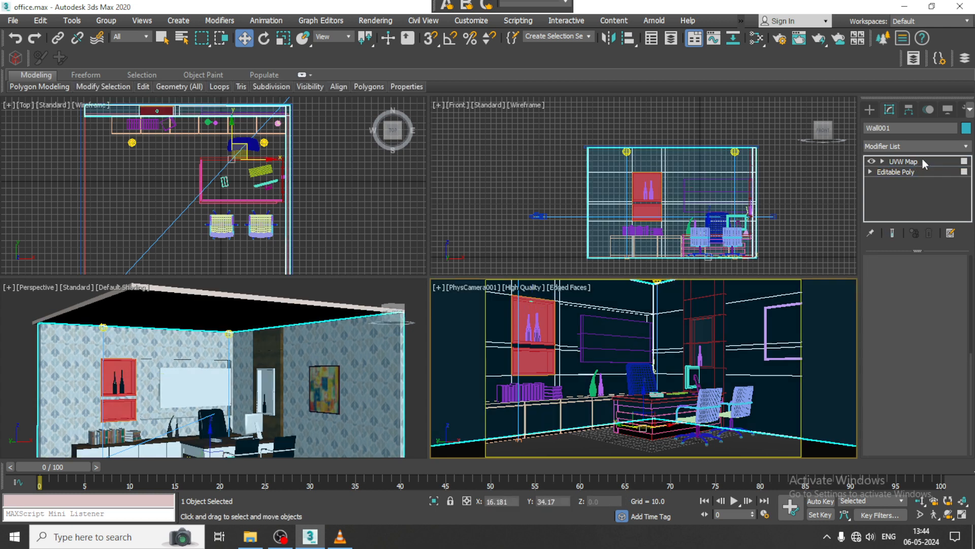
right_click(645, 295)
mouse_move(699, 429)
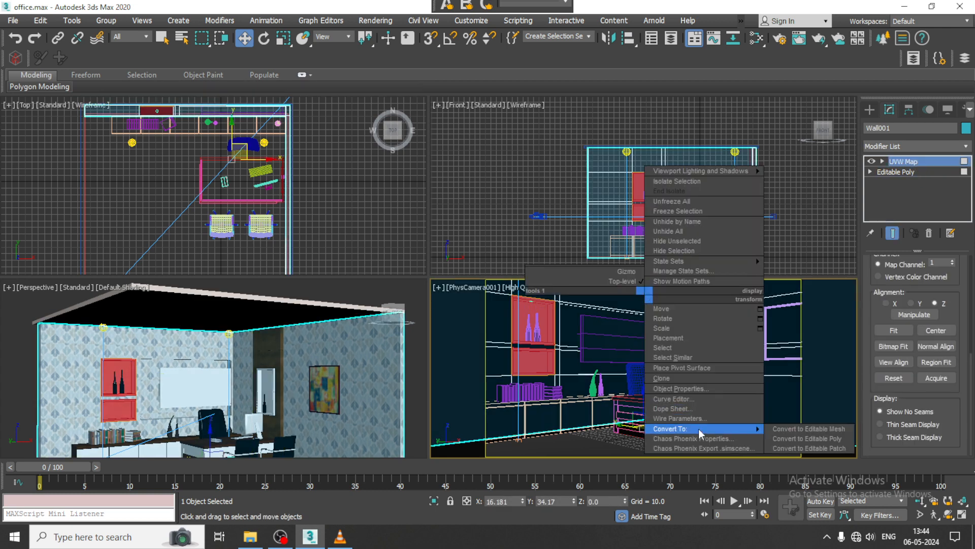
left_click(811, 440)
Render the camera view to check the lighting and close the frame buffer.
left_click(385, 21)
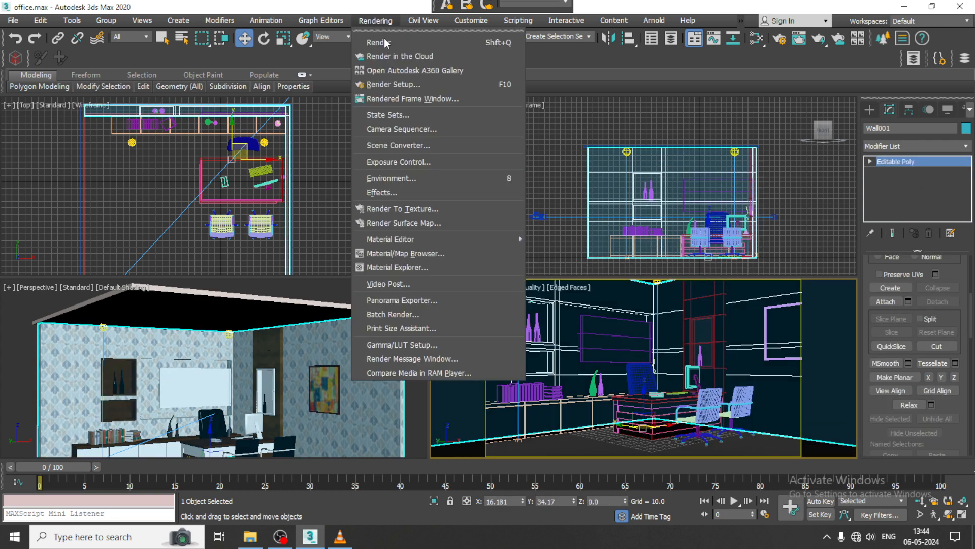
left_click(384, 42)
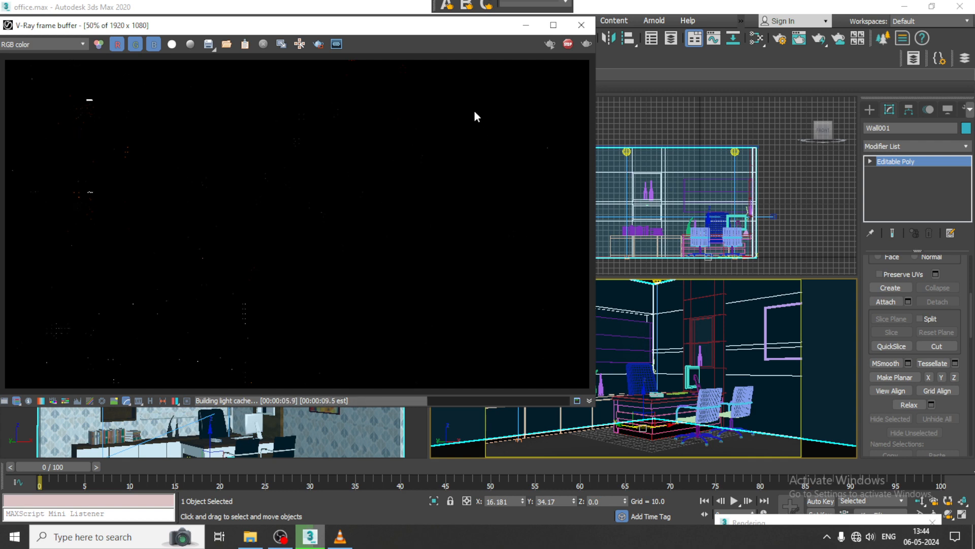
left_click(586, 29)
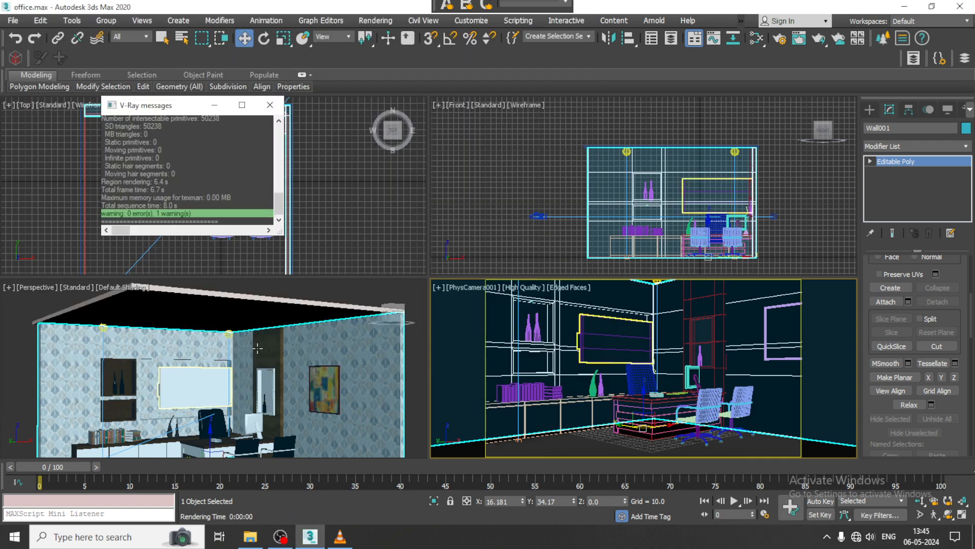
Raise the corner photometric light's dimming to 476760% and test-render the scene, stopping the render early.
left_click(229, 332)
left_click(230, 333)
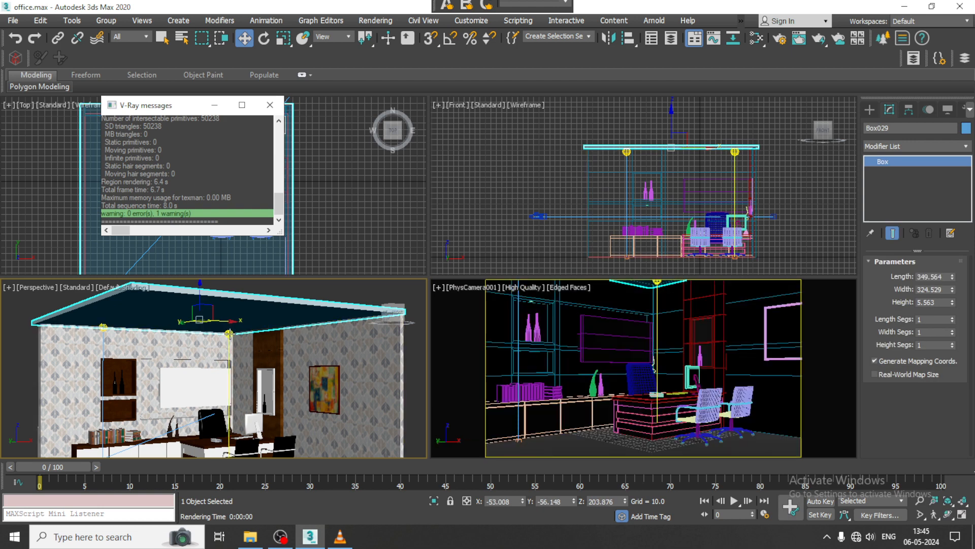
left_click_drag(887, 436, 887, 247)
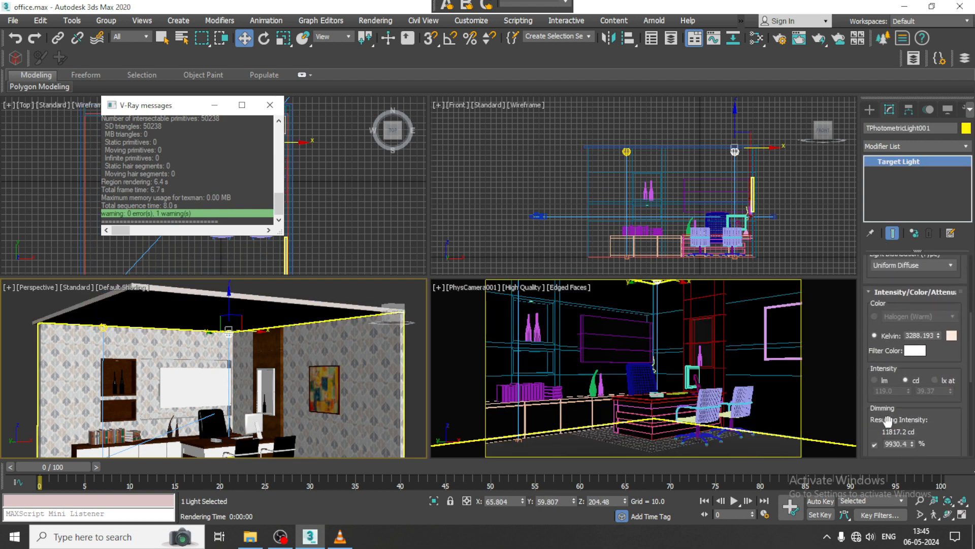
left_click_drag(913, 448, 553, 5)
left_click(376, 20)
left_click(388, 40)
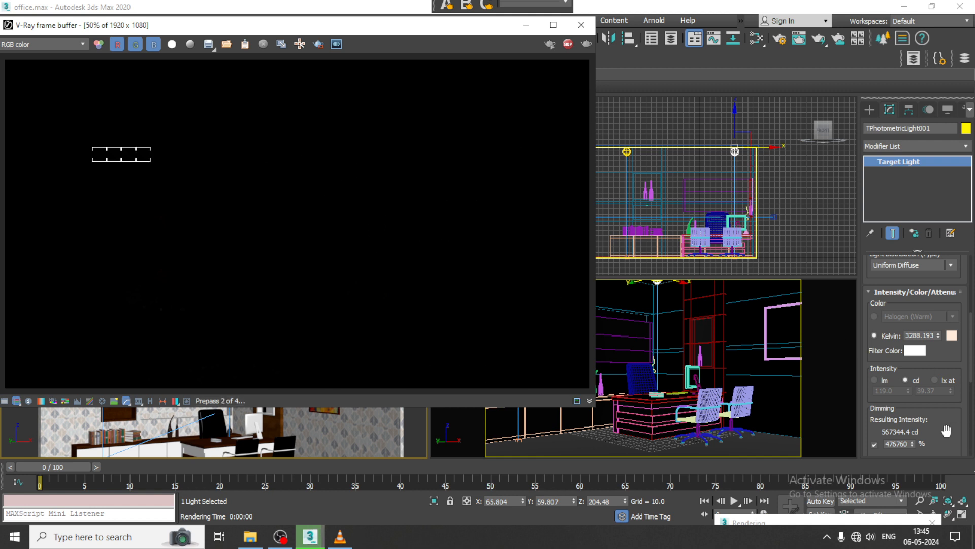
key("Escape")
Lower the light's dimming to 0%, close the frame buffer, and set the light color to Halogen (Warm).
left_click(912, 442)
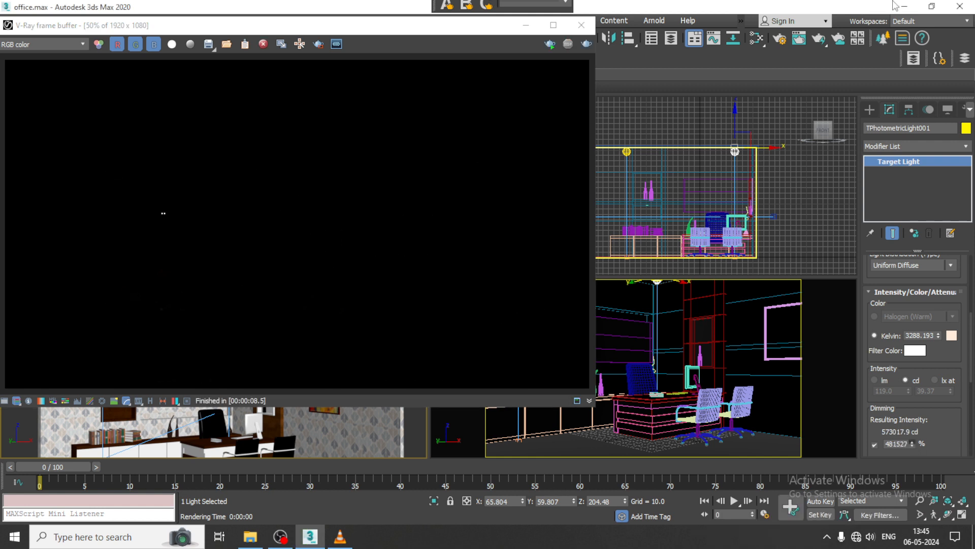
left_click_drag(895, 6, 901, 104)
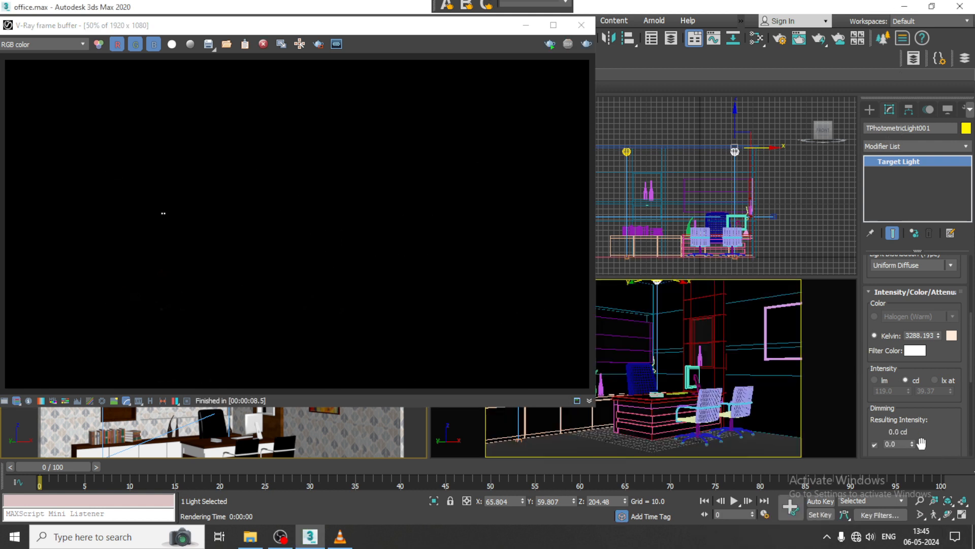
left_click(589, 39)
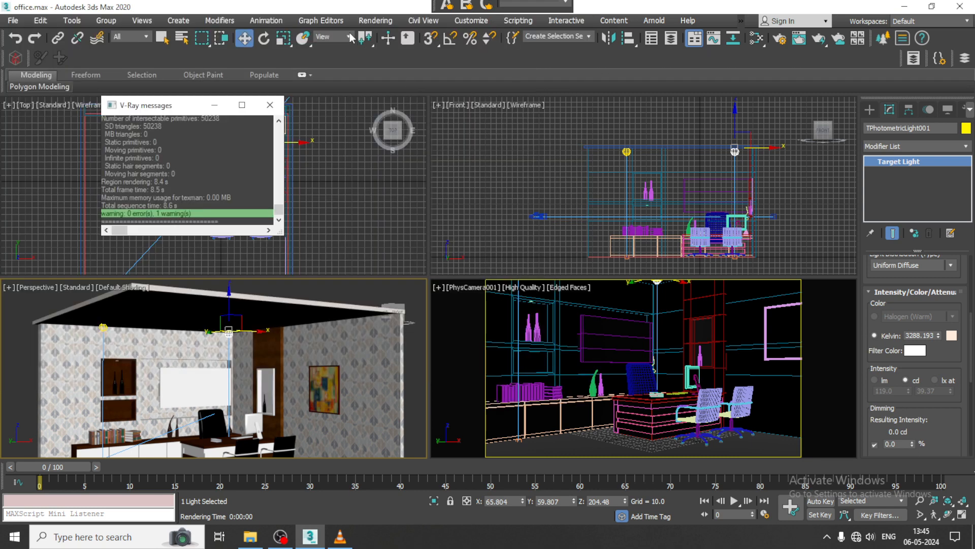
left_click(874, 316)
Display the camera view in wireframe, run a test render of it, and close the frame buffer.
key("F3")
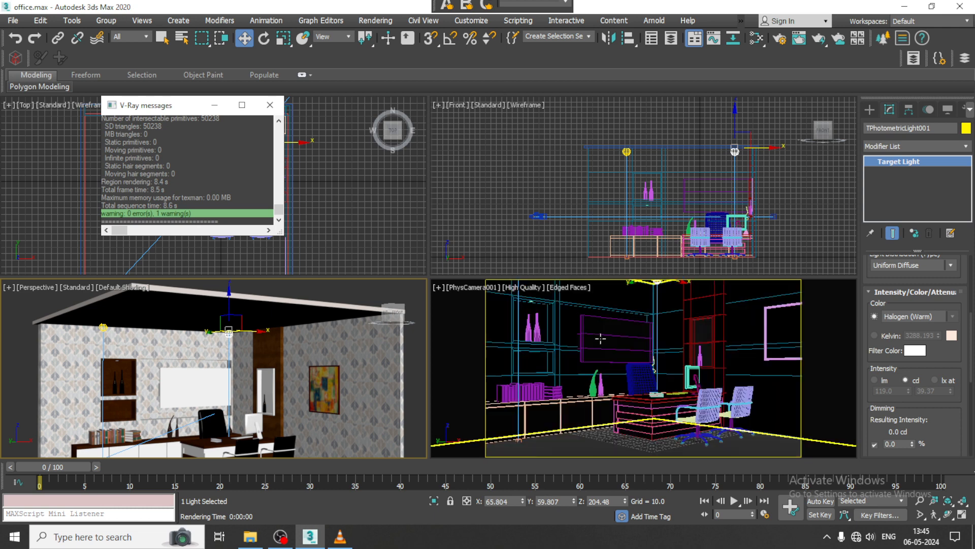
left_click(600, 337)
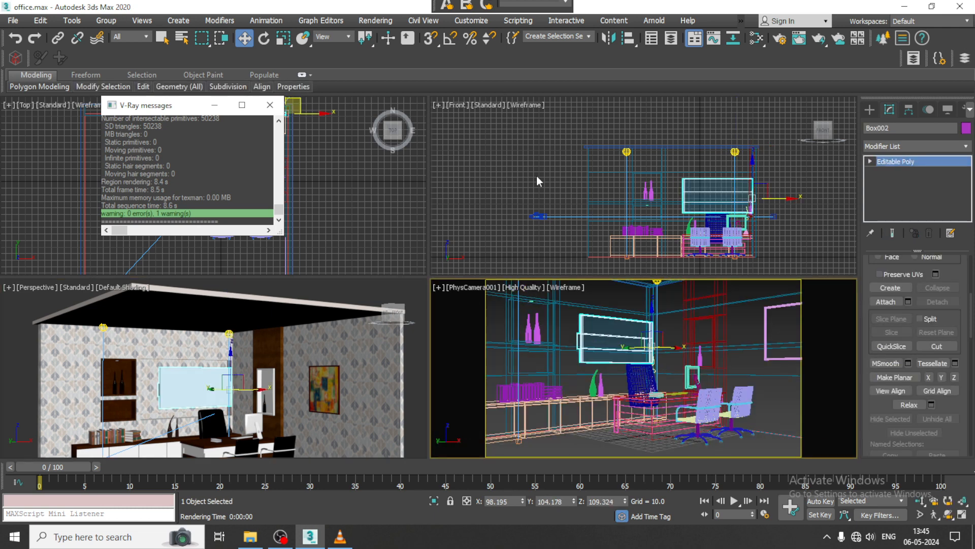
left_click(376, 21)
left_click(378, 42)
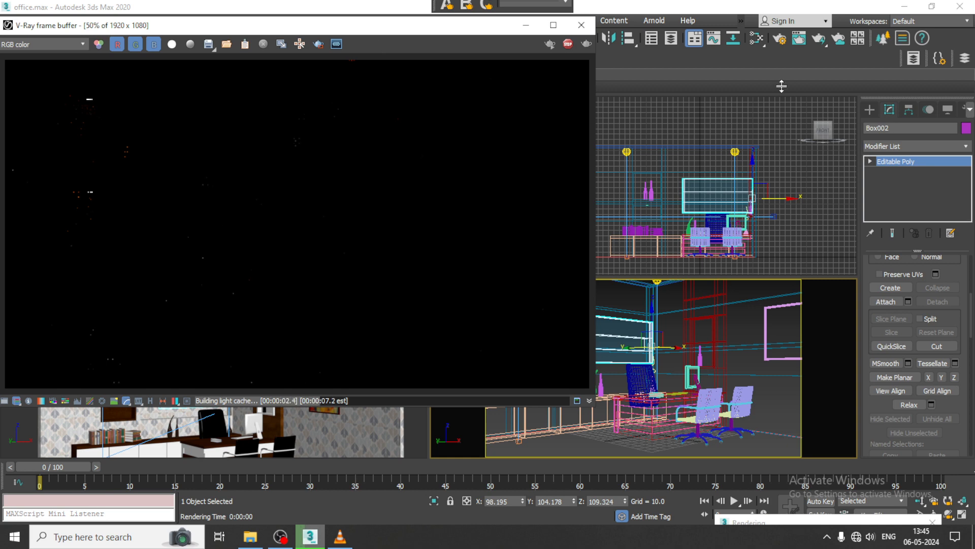
left_click(767, 332)
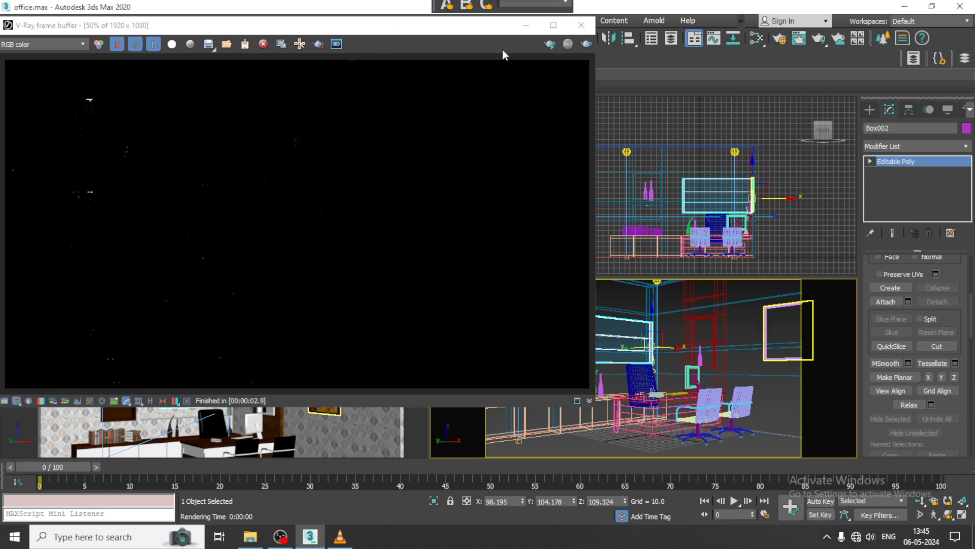
left_click(582, 25)
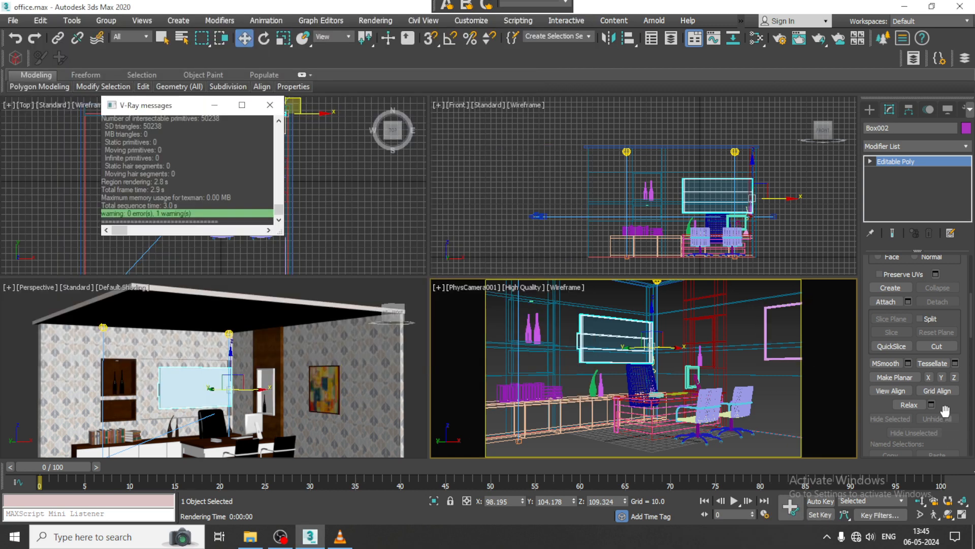
Apply the 100W Halogen Bulb template to the corner light and set its light distribution to Uniform Diffuse.
left_click(230, 333)
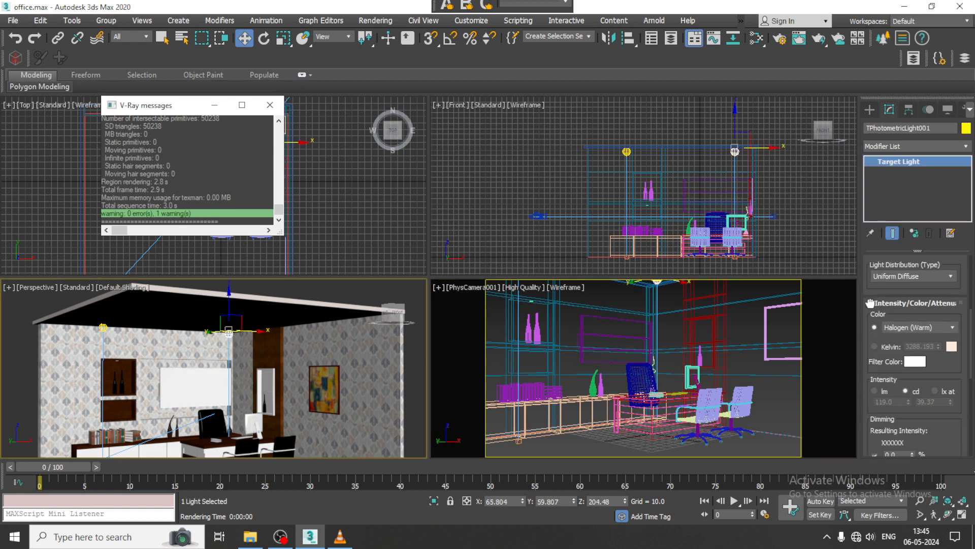
left_click_drag(876, 470, 876, 478)
left_click(958, 317)
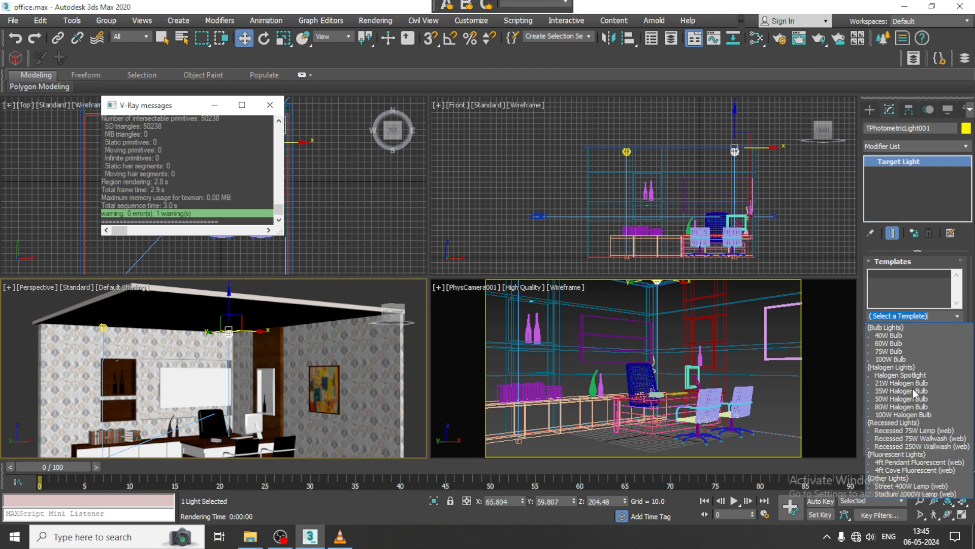
left_click(922, 412)
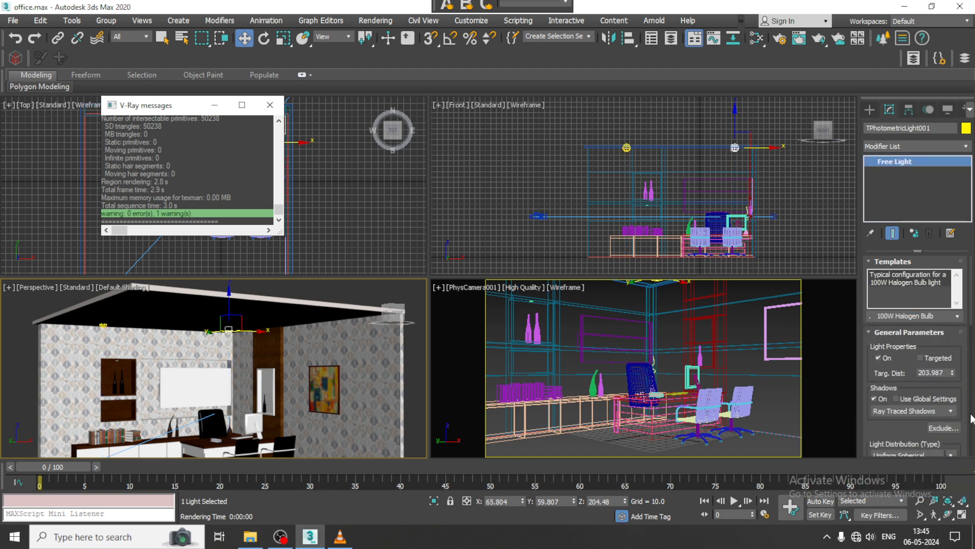
scroll(915, 431, "down", 2)
left_click(910, 403)
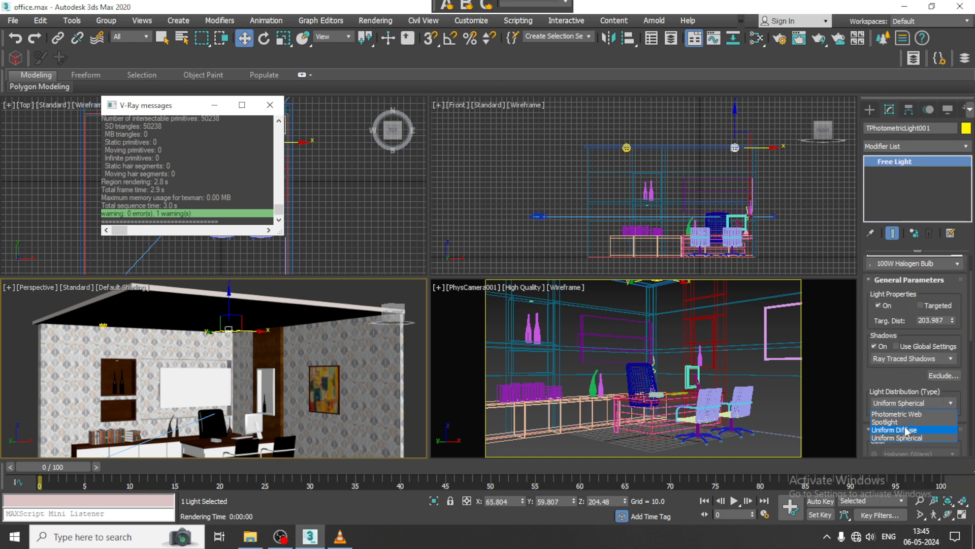
left_click(909, 429)
Set the light's dimming to 41.91%, test-render the scene, and close the frame buffer.
left_click_drag(891, 386, 879, 118)
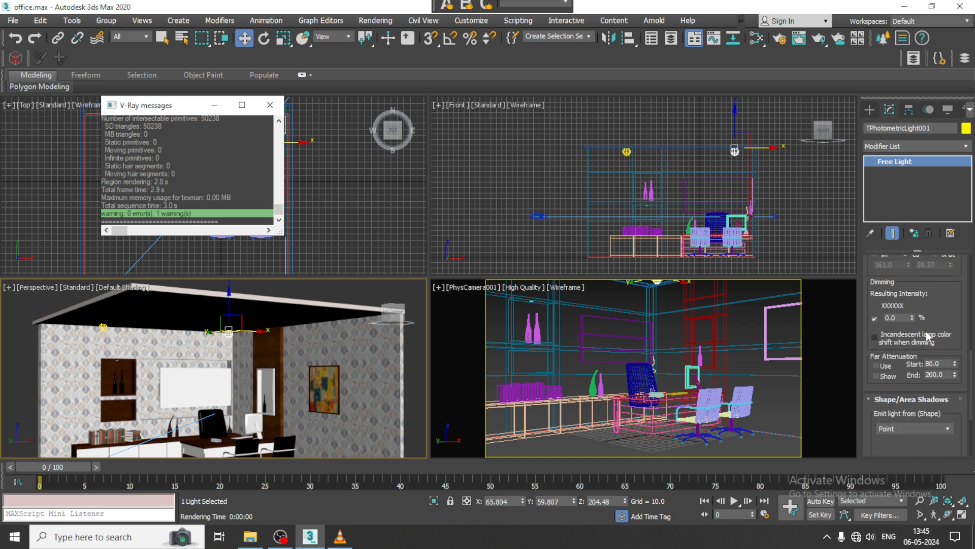
left_click_drag(912, 318, 909, 267)
left_click_drag(898, 514, 899, 355)
left_click(376, 20)
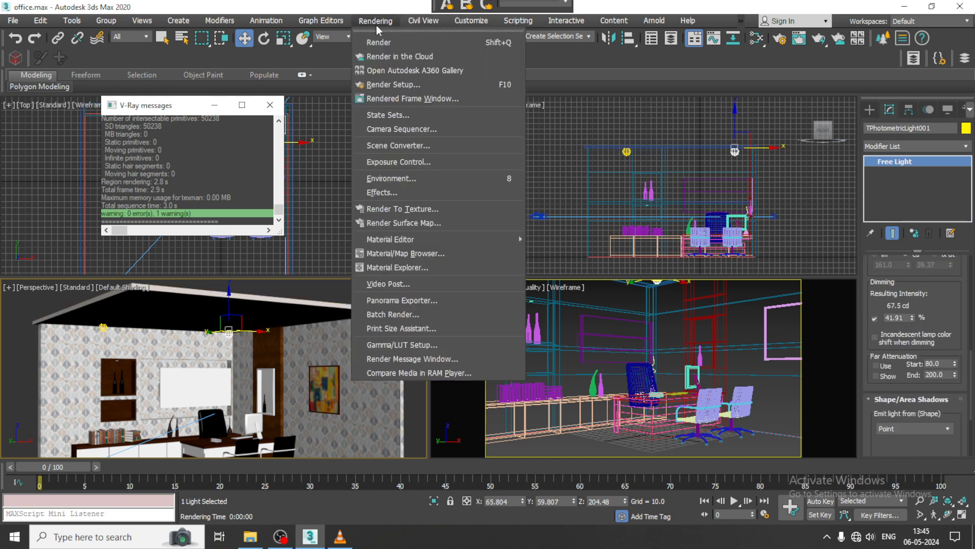
left_click(386, 41)
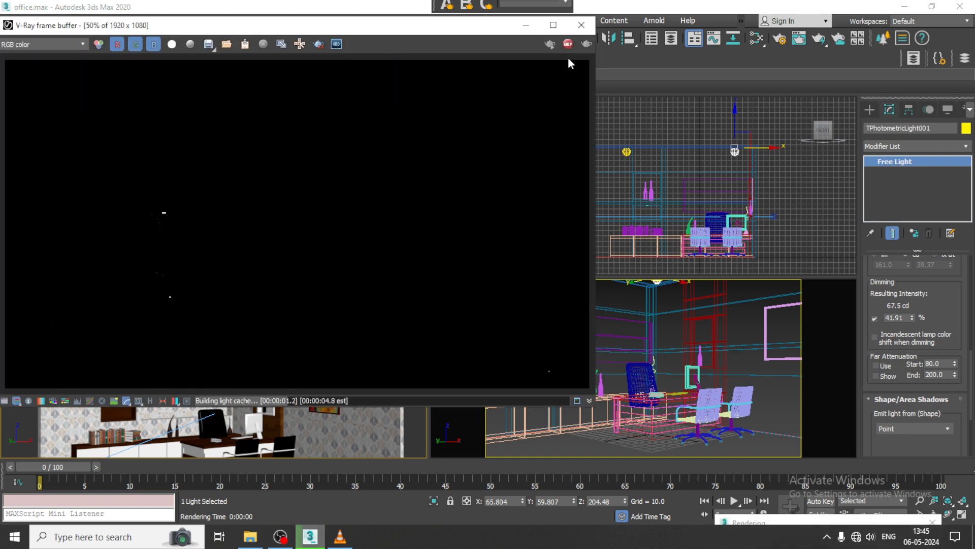
left_click(582, 25)
Set the corner light's dimming to 999999% and render the scene.
scroll(906, 439, "down", 3)
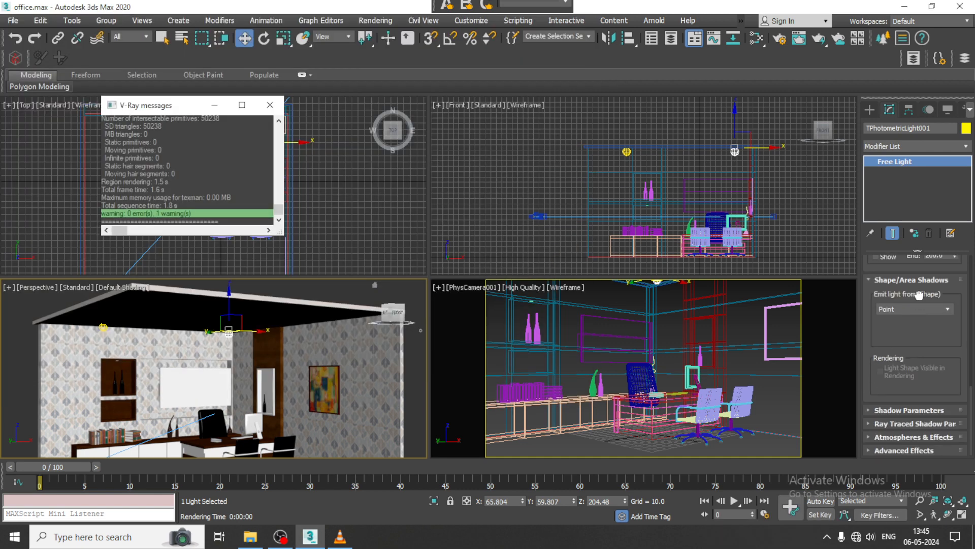
scroll(907, 355, "up", 3)
left_click(903, 316)
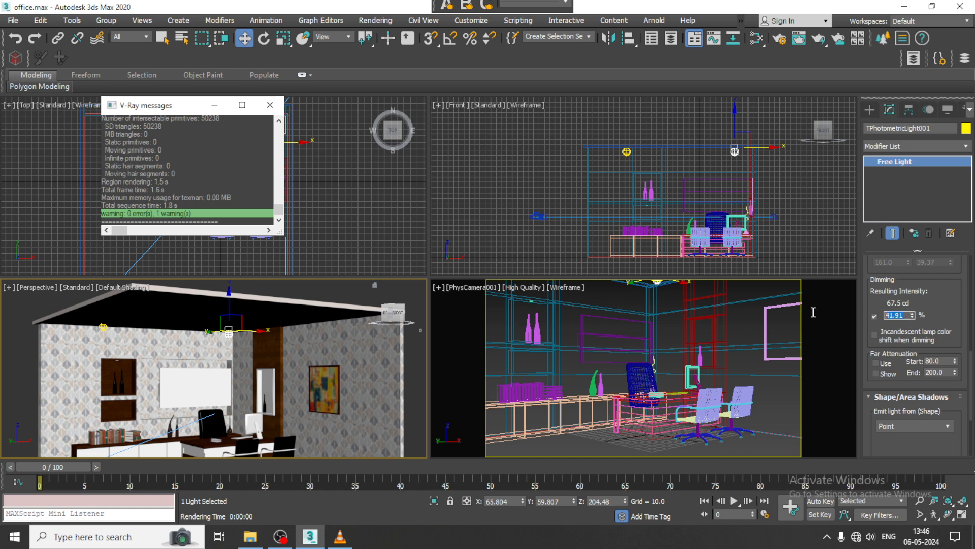
key("Return")
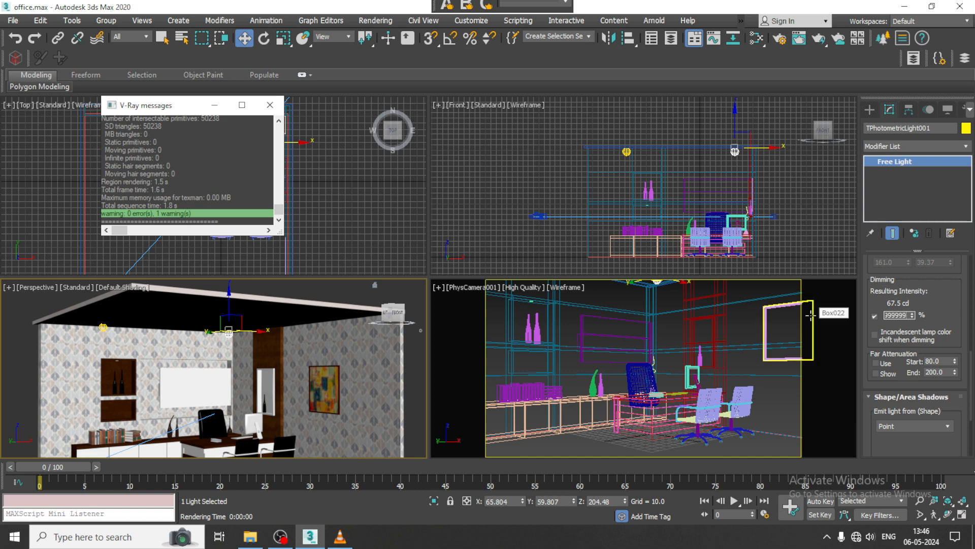
left_click(376, 21)
left_click(380, 43)
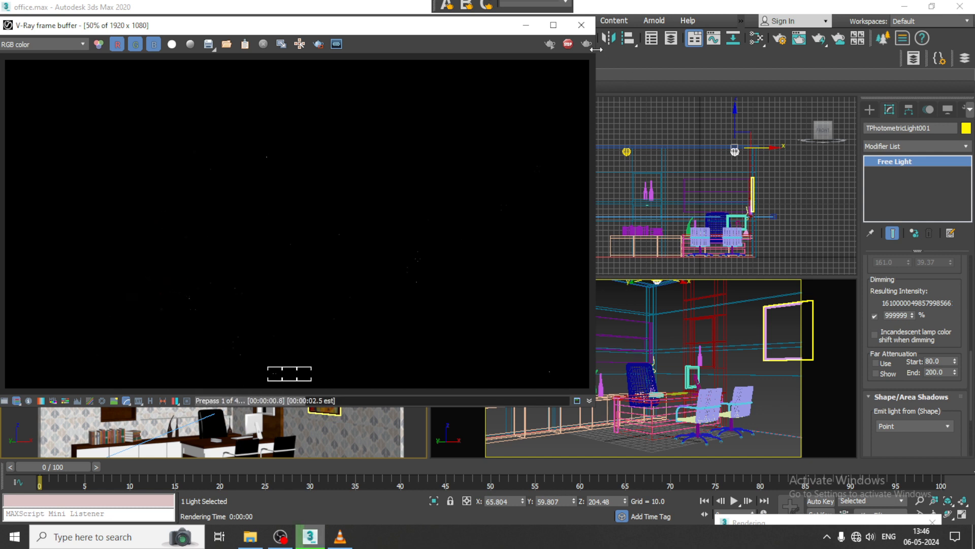
Close the frame buffer and delete both existing photometric lights from the office scene.
left_click(581, 25)
left_click(372, 20)
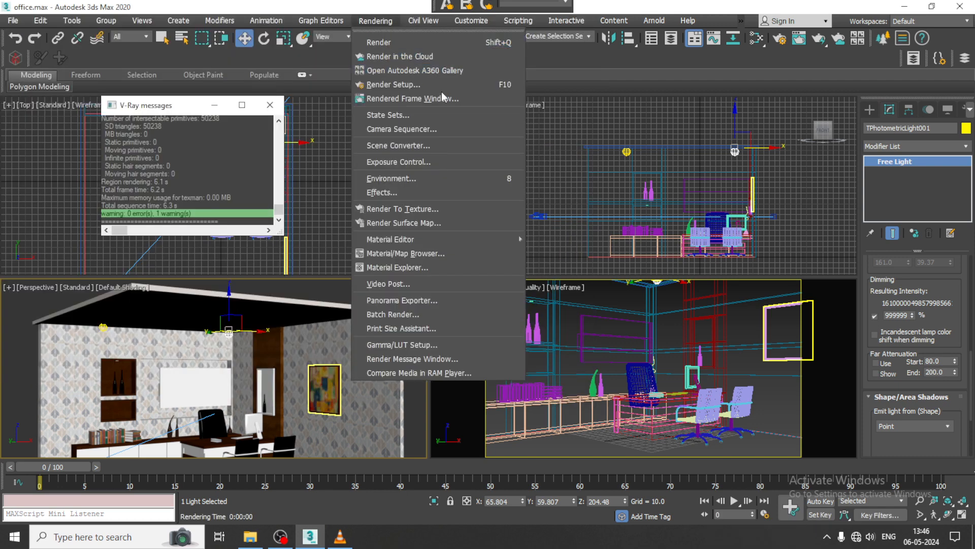
left_click(39, 347)
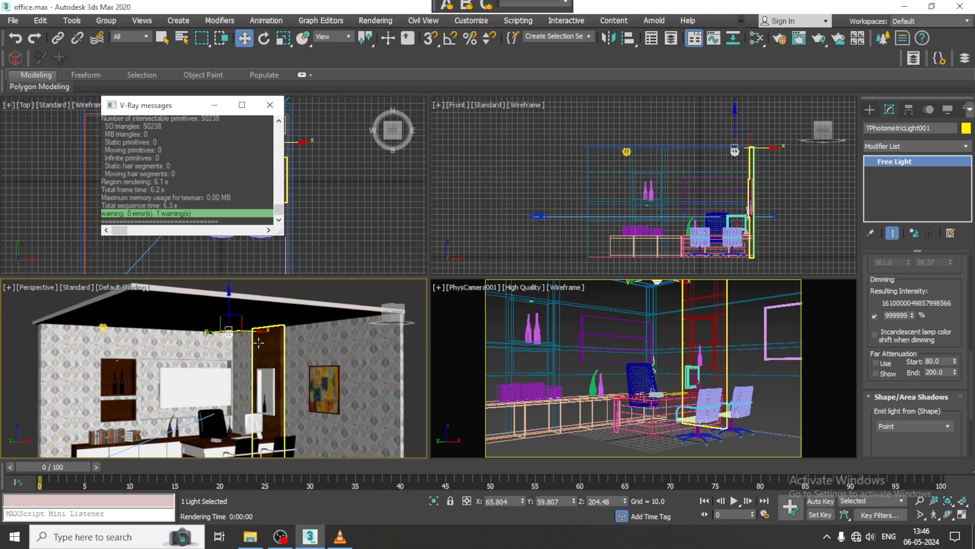
key("Delete")
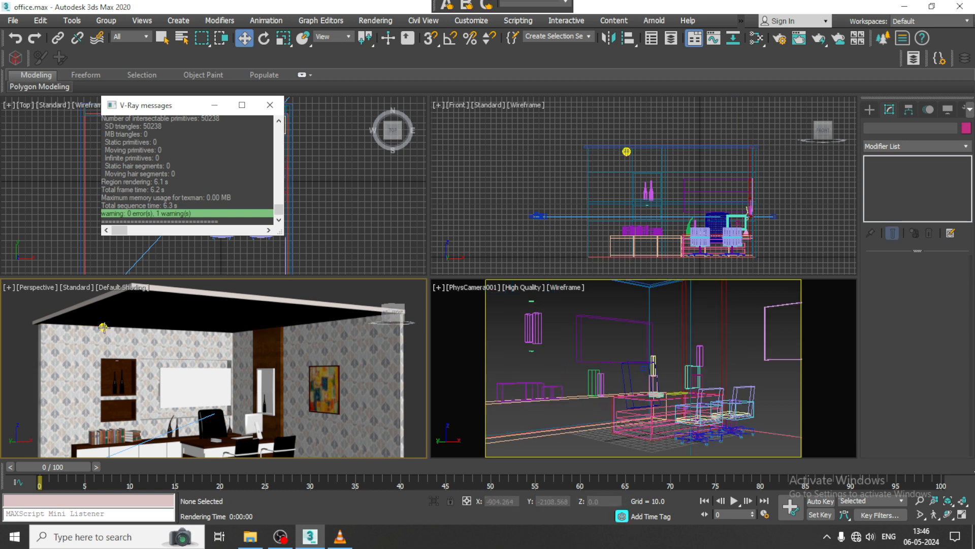
left_click(102, 328)
key("Delete")
Create a photometric Target Light in the front view, from the ceiling above the desk straight down, with a target distance of about 193.
left_click(743, 203)
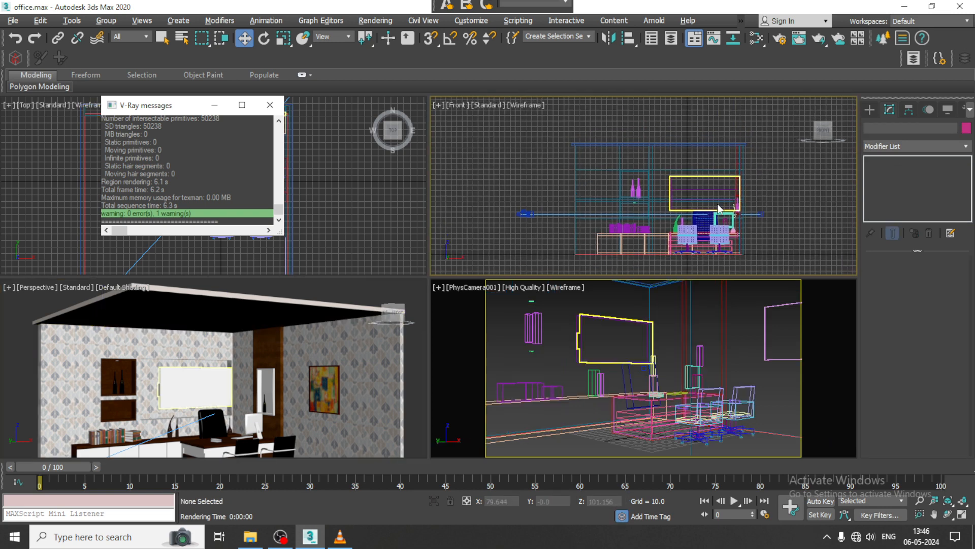
key("alt+w")
left_click(869, 110)
left_click(897, 128)
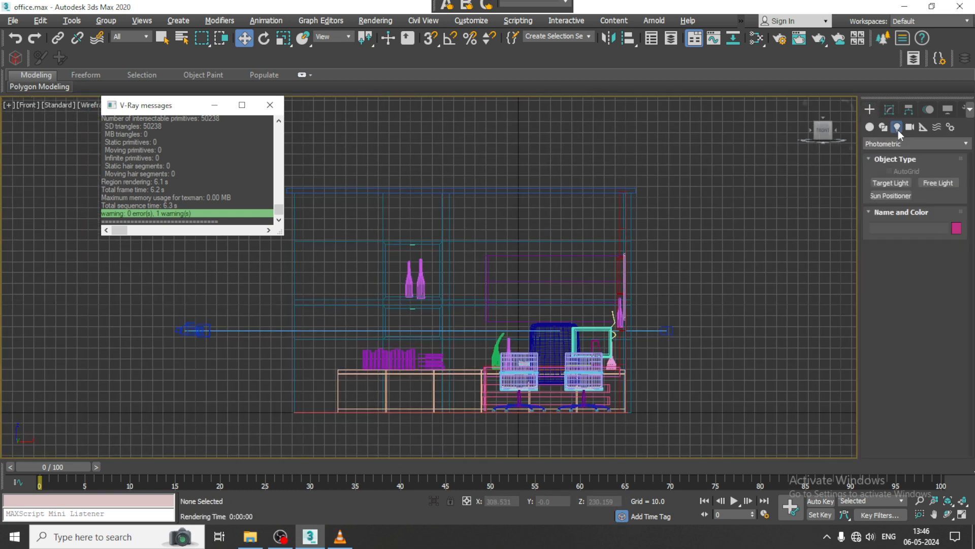
left_click(891, 183)
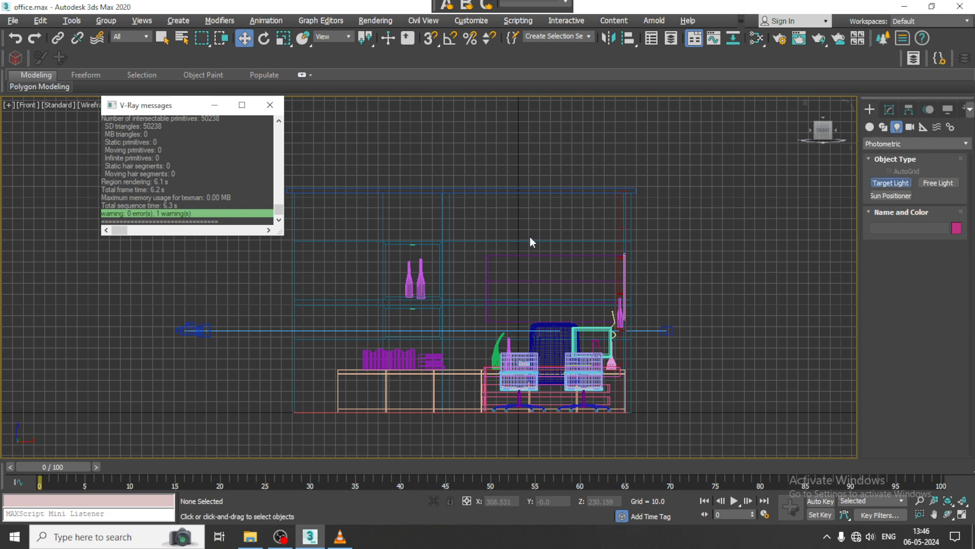
left_click_drag(588, 199, 587, 407)
key("w")
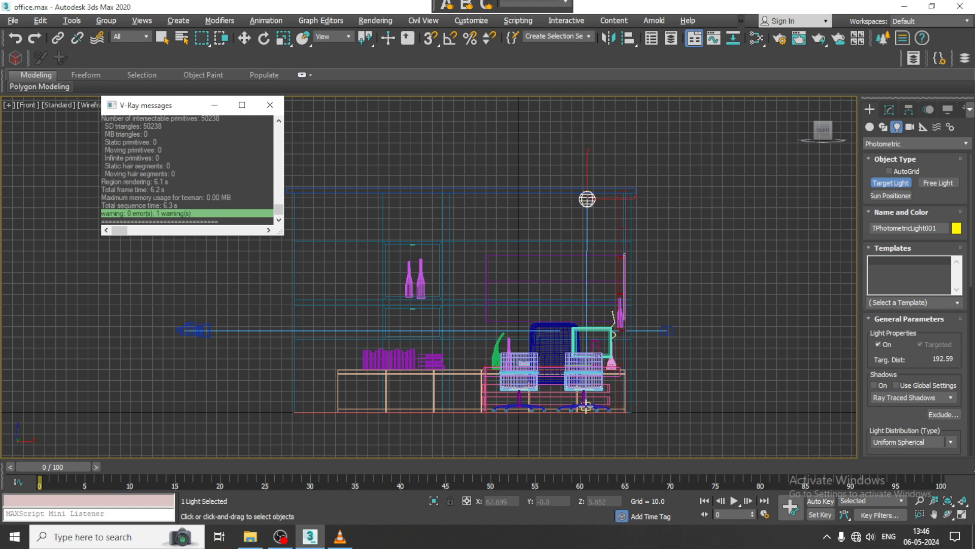
Show the maximized perspective view and lower the new light to a height of about 184.
key("alt+w")
right_click(695, 385)
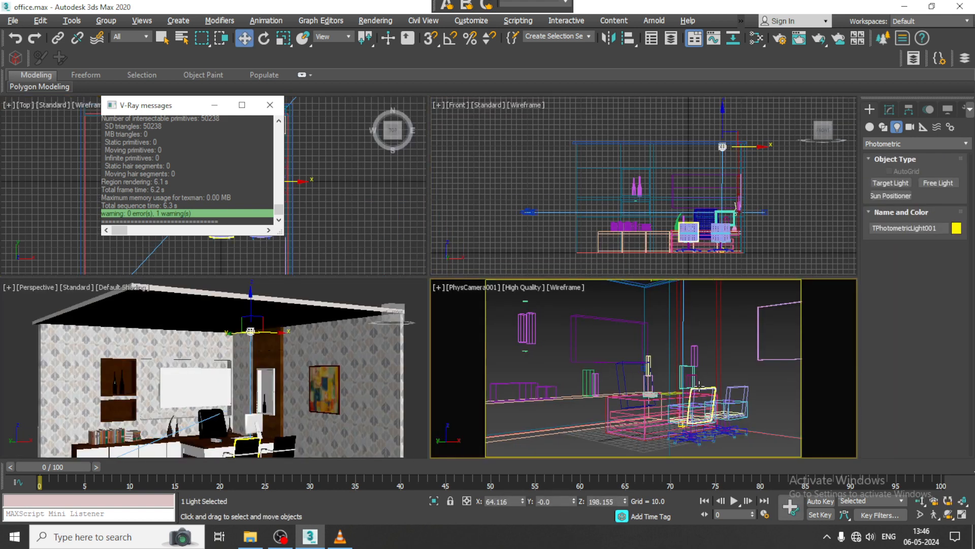
key("alt+w")
middle_click_drag(594, 350, 609, 352)
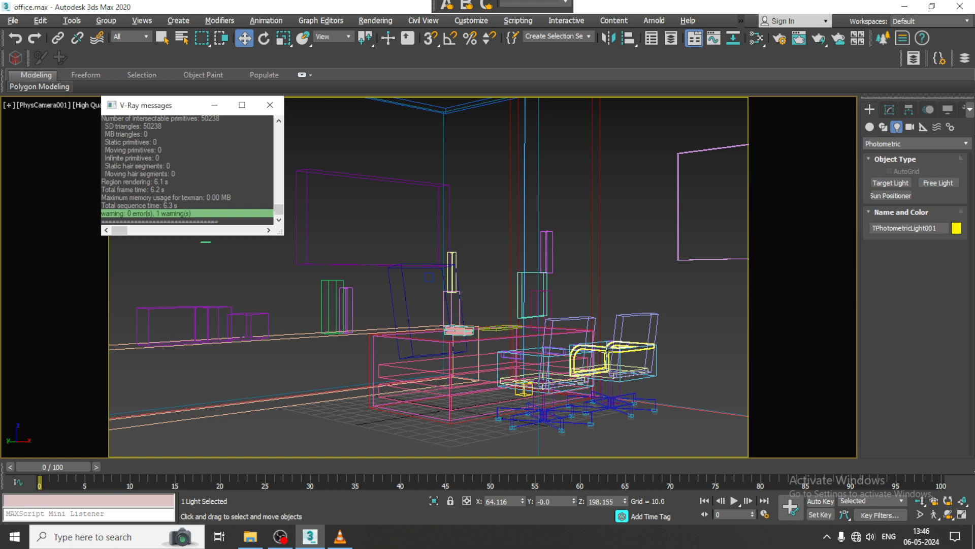
key("p")
scroll(538, 295, "down", 5)
scroll(536, 272, "up", 3)
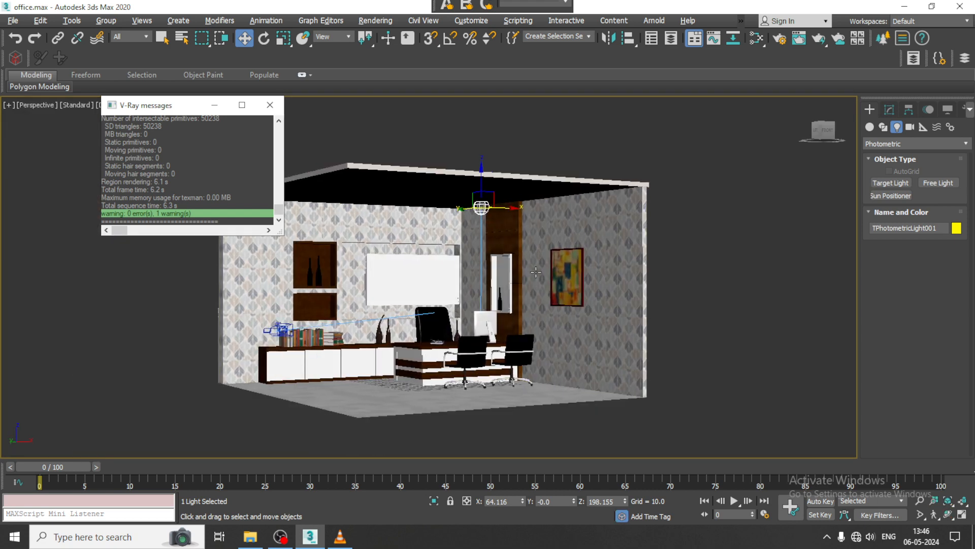
left_click_drag(482, 191, 486, 203)
middle_click_drag(480, 216, 496, 253, "alt")
scroll(496, 253, "up", 3)
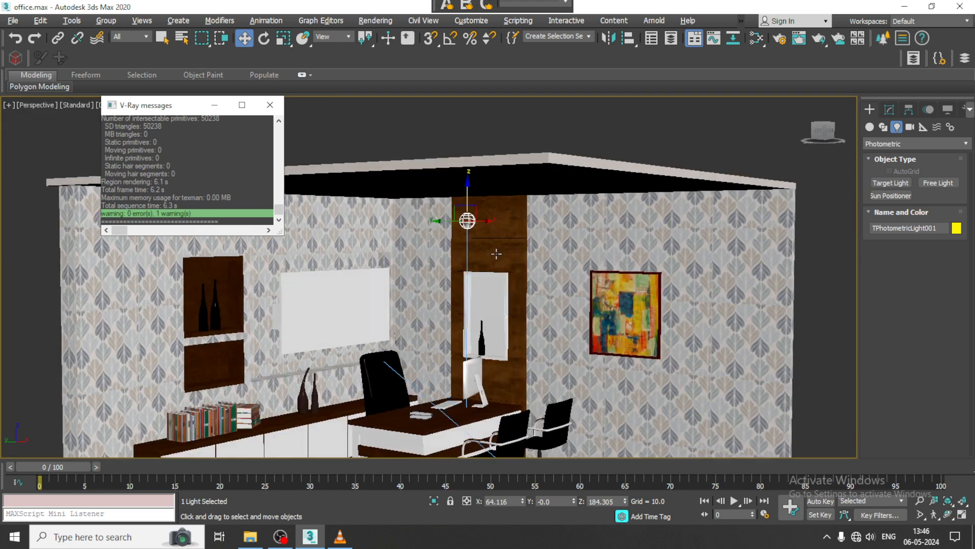
Display the perspective view in wireframe and restrict the selection filter to Lights.
middle_click_drag(510, 296, 559, 252)
key("F3")
middle_click_drag(530, 289, 560, 242)
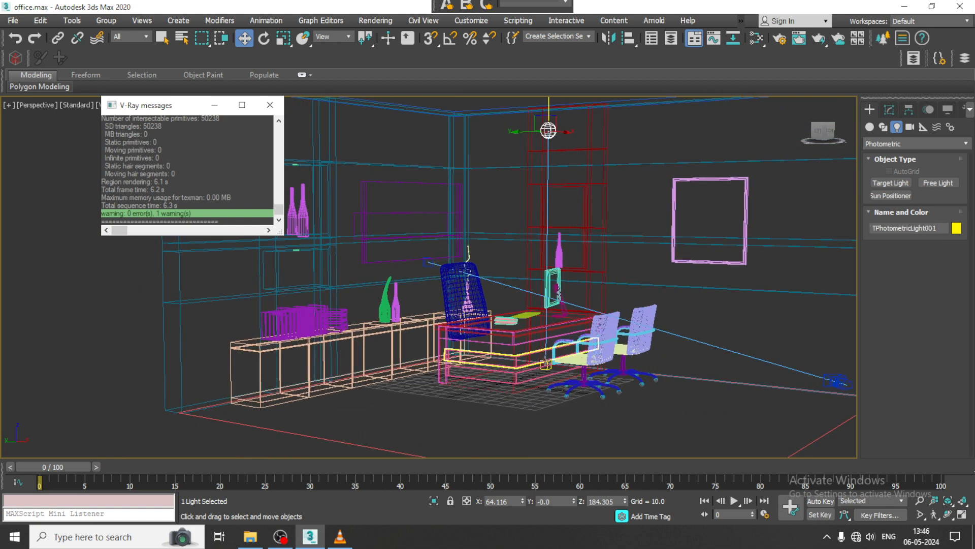
scroll(545, 363, "up", 2)
left_click(550, 372, "ctrl")
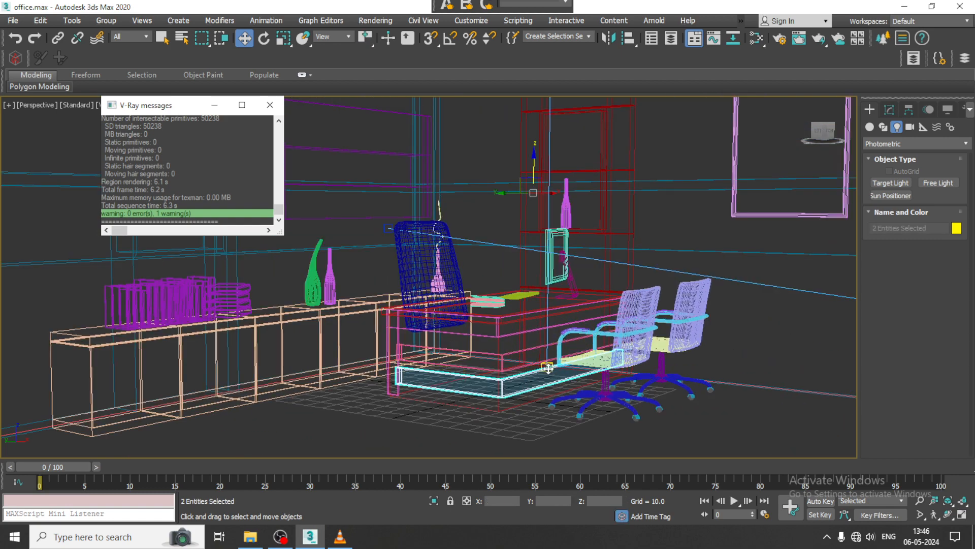
left_click(146, 37)
left_click(122, 72)
Select the light together with its target, move both along the Y axis to about Y 35.7, and restore the shaded view.
middle_click_drag(568, 246, 583, 262)
left_click(584, 262)
middle_click_drag(557, 163, 582, 253)
left_click(567, 148)
scroll(568, 151, "down", 4)
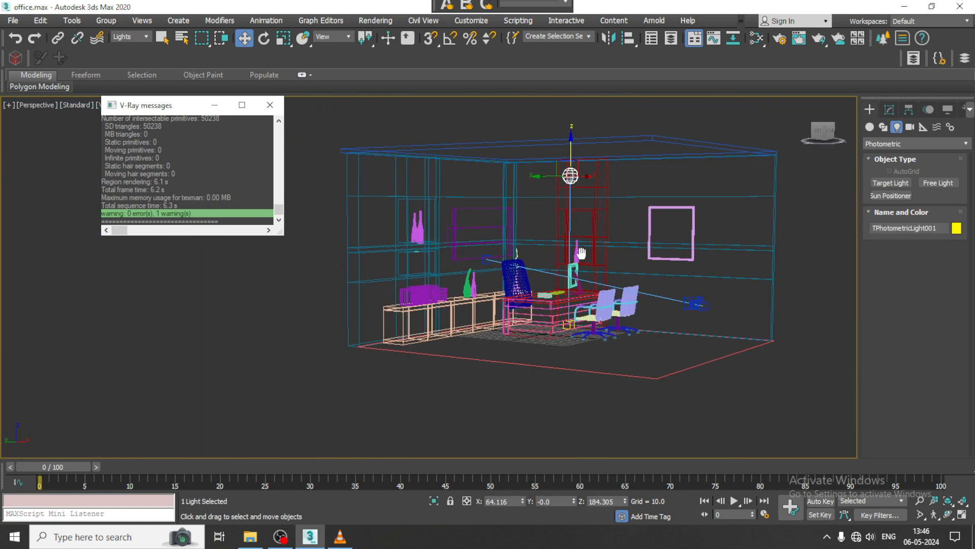
scroll(582, 253, "up", 3)
middle_click_drag(584, 287, 590, 339)
left_click_drag(560, 126, 521, 126)
key("F3")
middle_click_drag(606, 157, 612, 192)
Raise the light and its target until the light sits just below the ceiling, at a height of about 197.
left_click(889, 110)
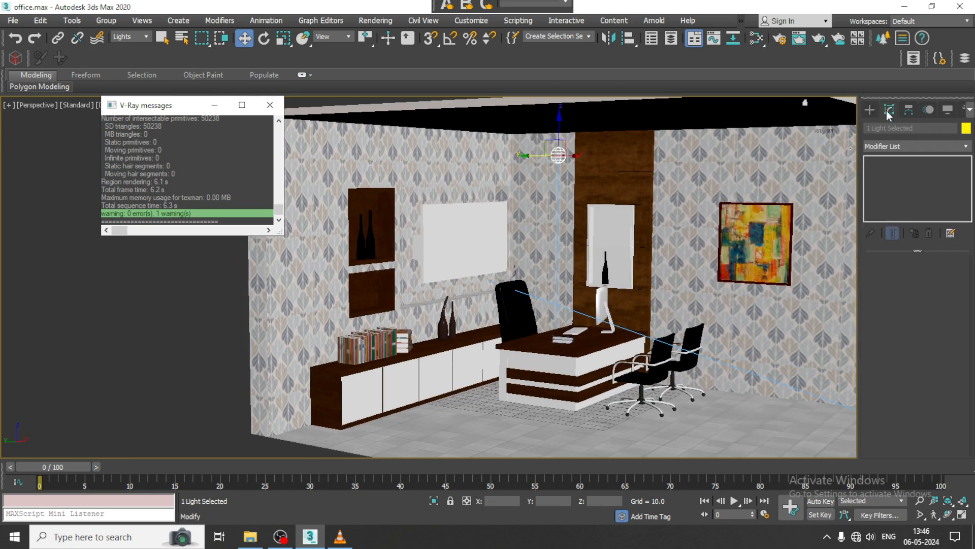
middle_click_drag(792, 167, 709, 202, "alt")
middle_click_drag(603, 183, 603, 185)
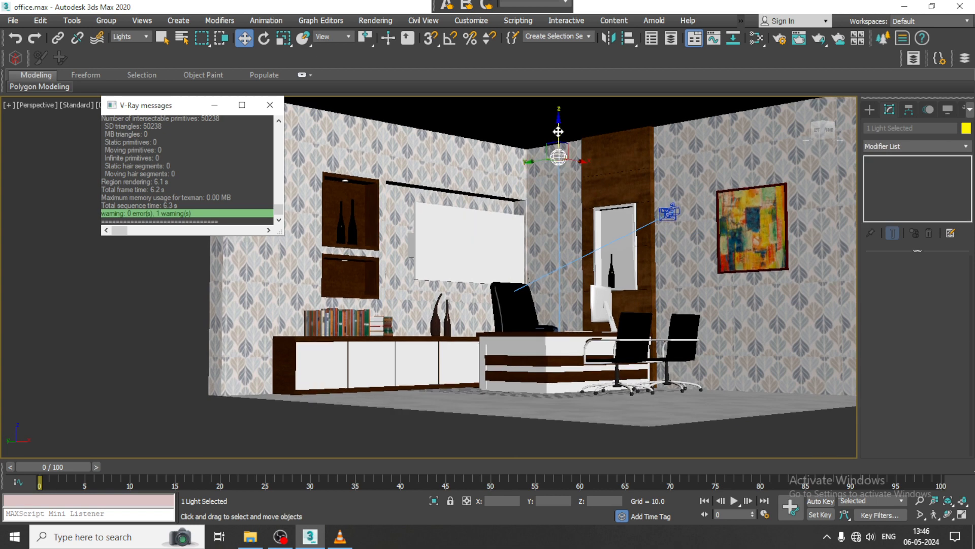
left_click_drag(558, 131, 559, 114)
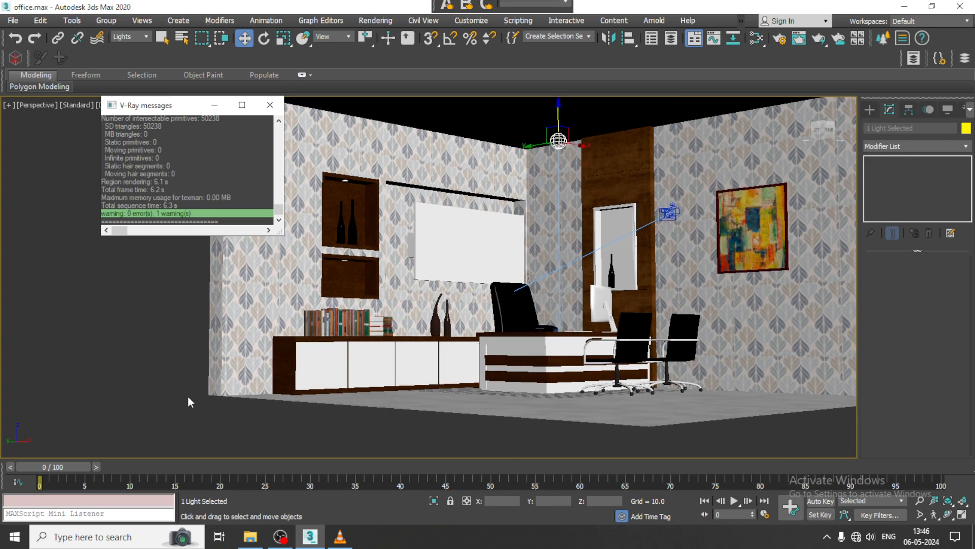
Select only the light, apply the 100W Halogen Bulb template, and set its light distribution to Uniform Diffuse.
left_click(559, 141)
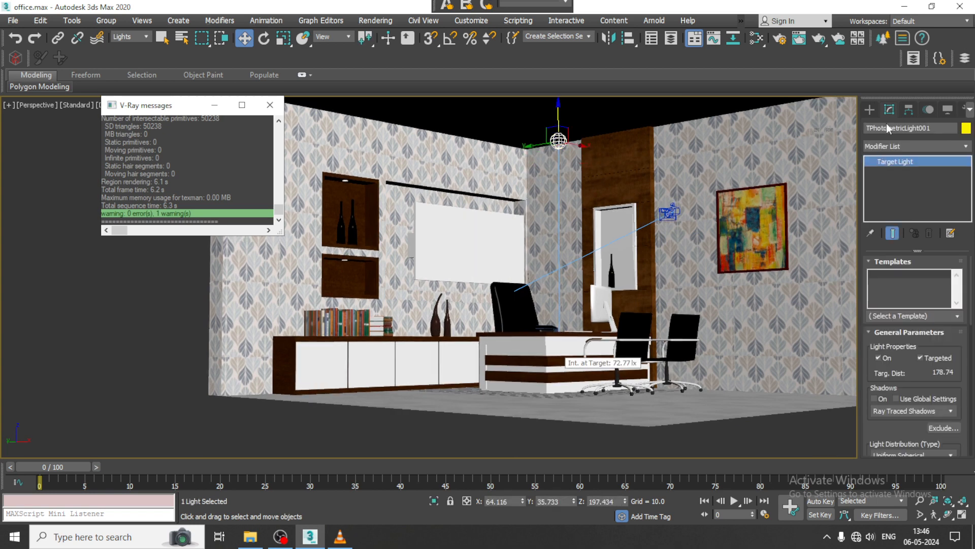
left_click(959, 316)
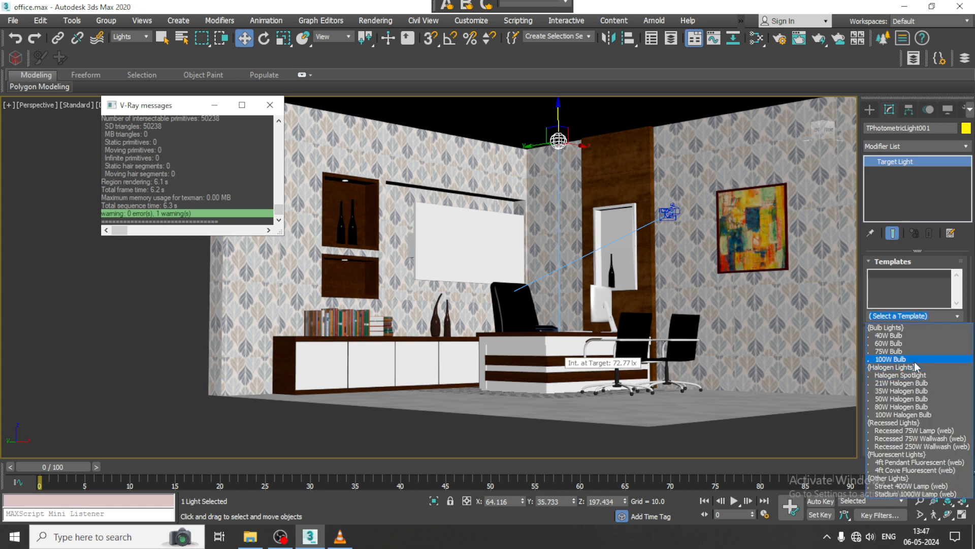
left_click(903, 415)
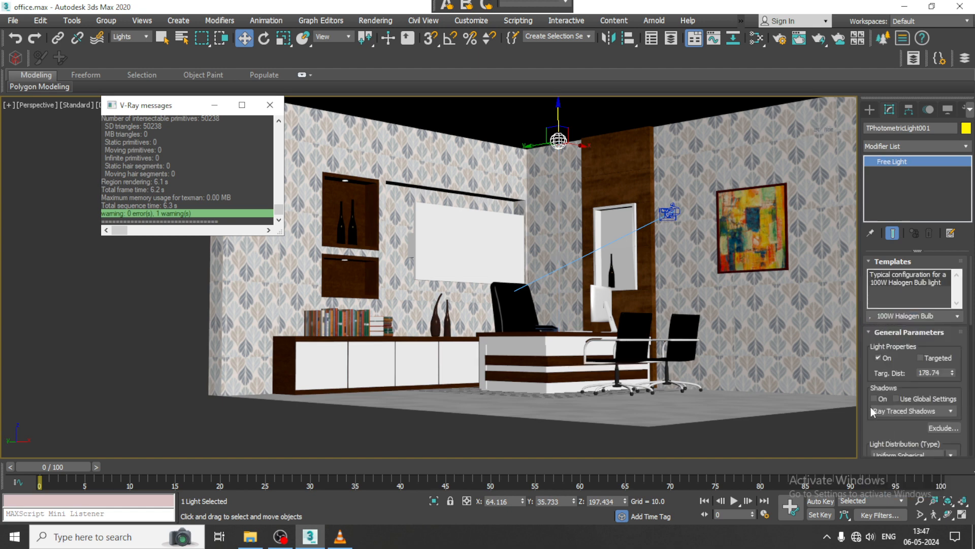
scroll(894, 402, "down", 3)
left_click(912, 390)
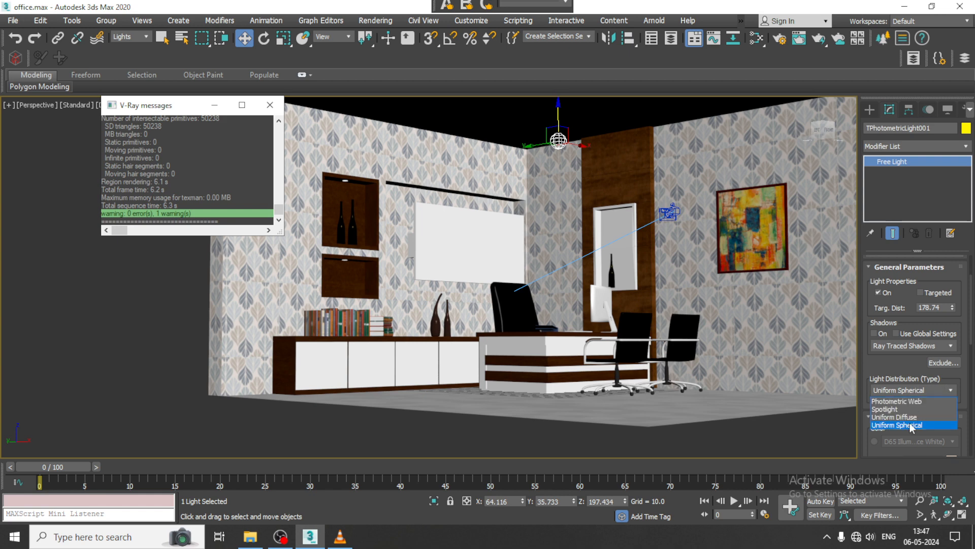
left_click(910, 416)
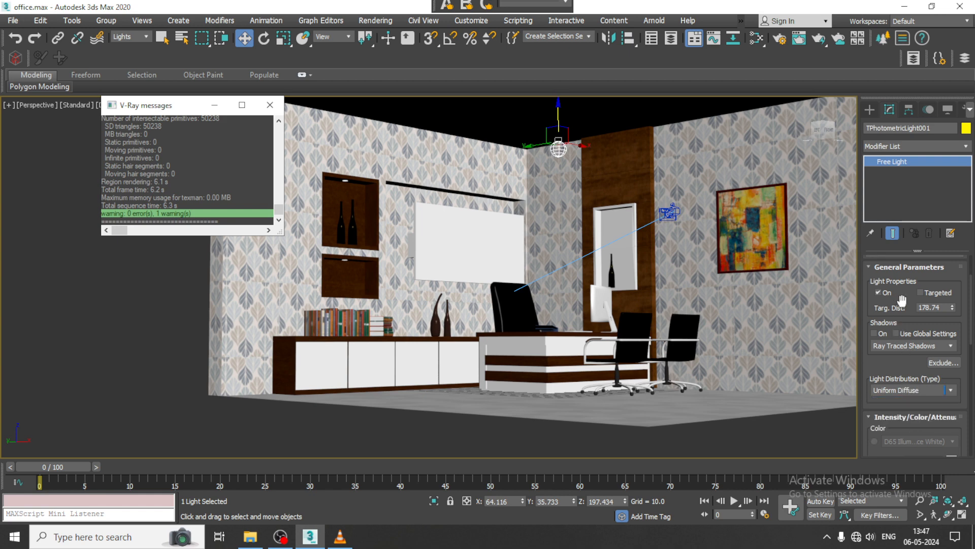
Turn on the light's Targeted option, test-render the perspective view, and close the frame buffer.
left_click(924, 293)
scroll(899, 350, "down", 3)
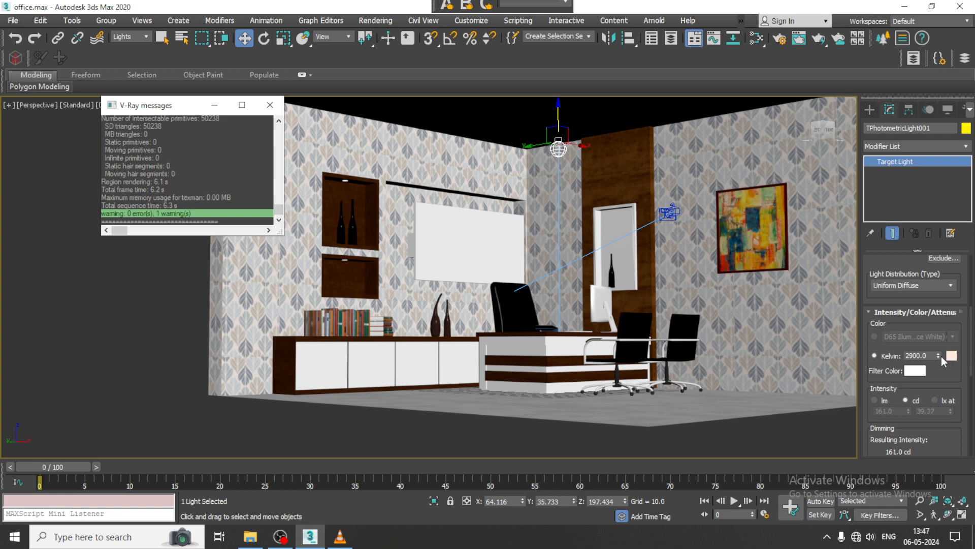
left_click(379, 41)
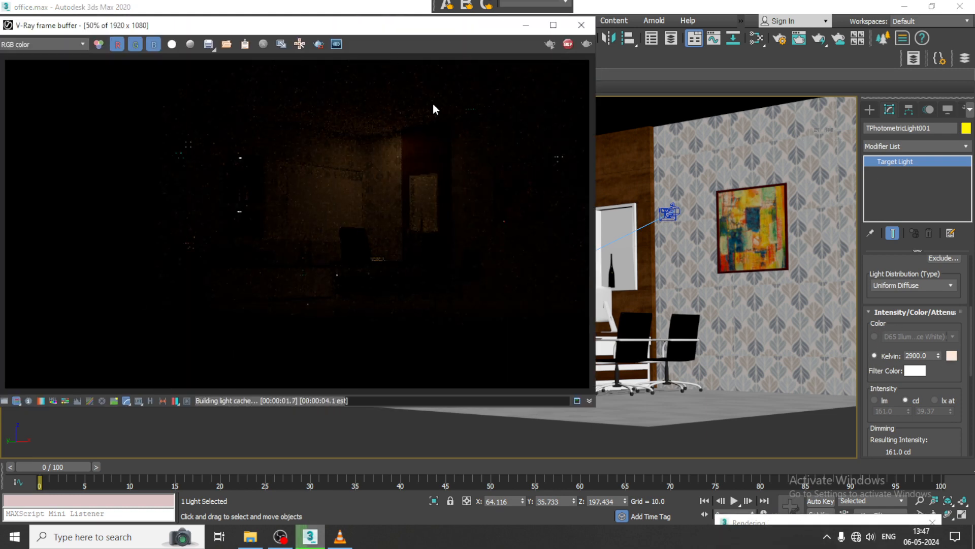
left_click(578, 32)
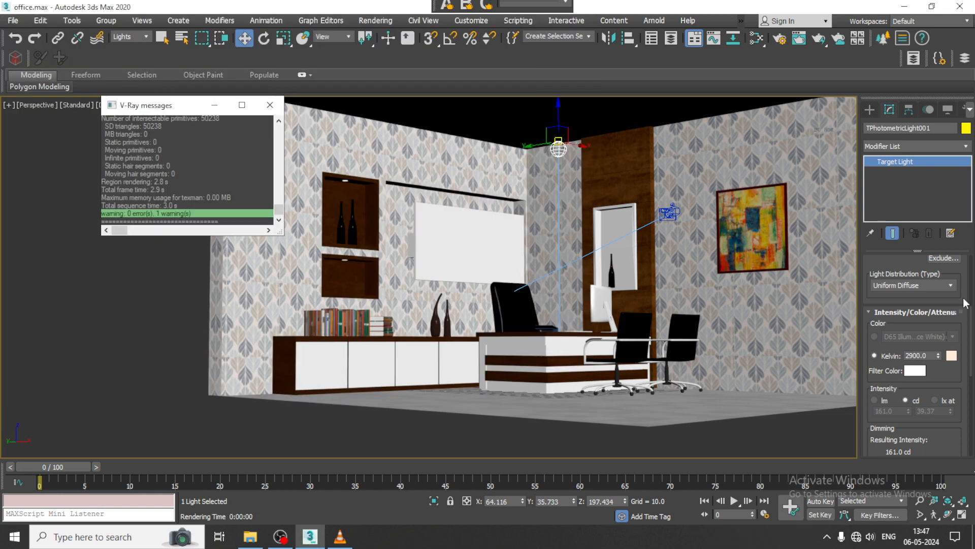
Set the light's dimming to 1445% and render the perspective view.
left_click_drag(922, 448, 901, 123)
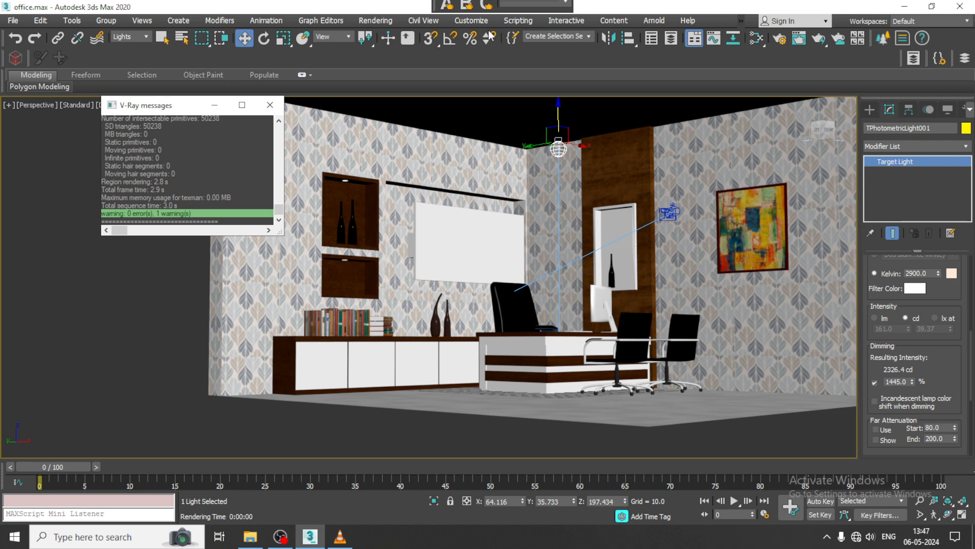
left_click(376, 21)
left_click(386, 42)
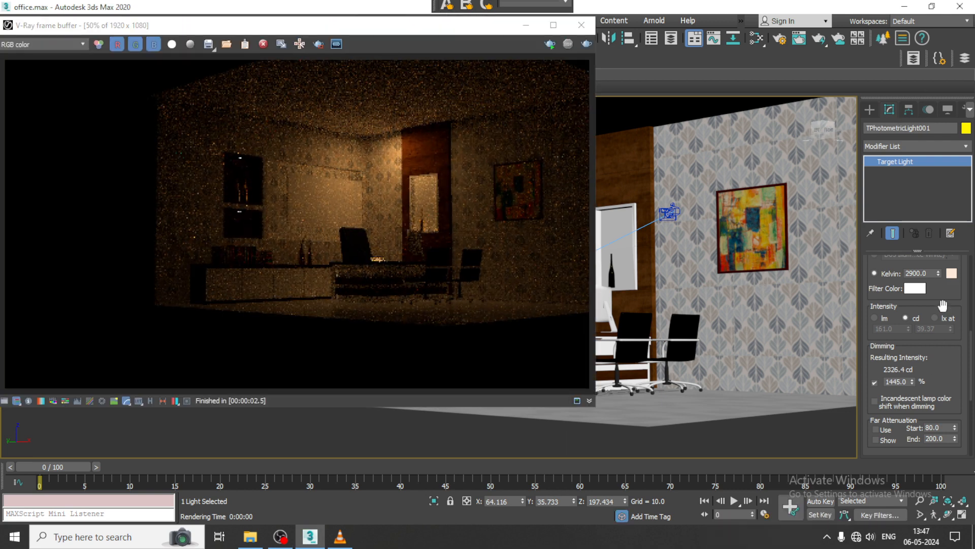
Set the light's color temperature to 3617.46 Kelvin, test-render the perspective view, and minimize the frame buffer.
left_click_drag(940, 275, 943, 335)
left_click(581, 25)
left_click_drag(939, 275, 936, 242)
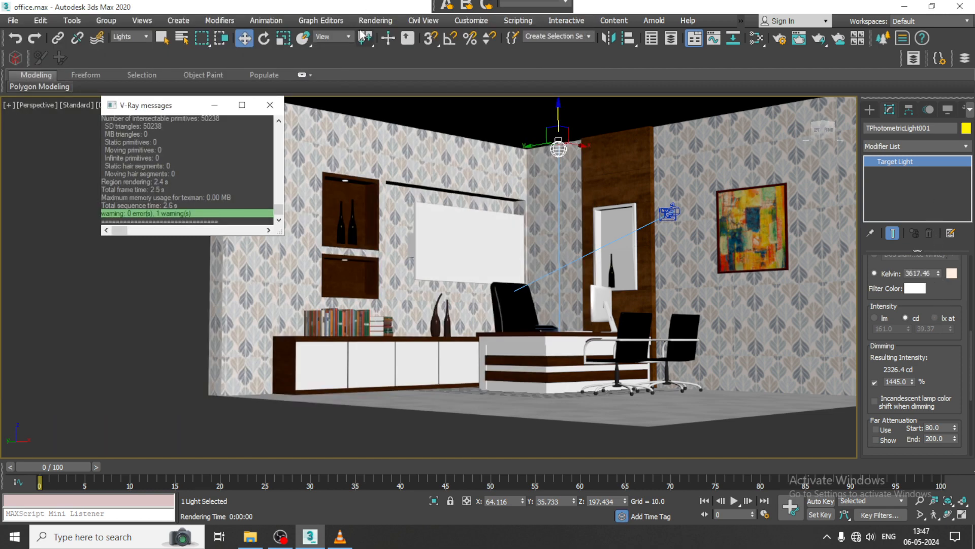
left_click(376, 20)
left_click(378, 41)
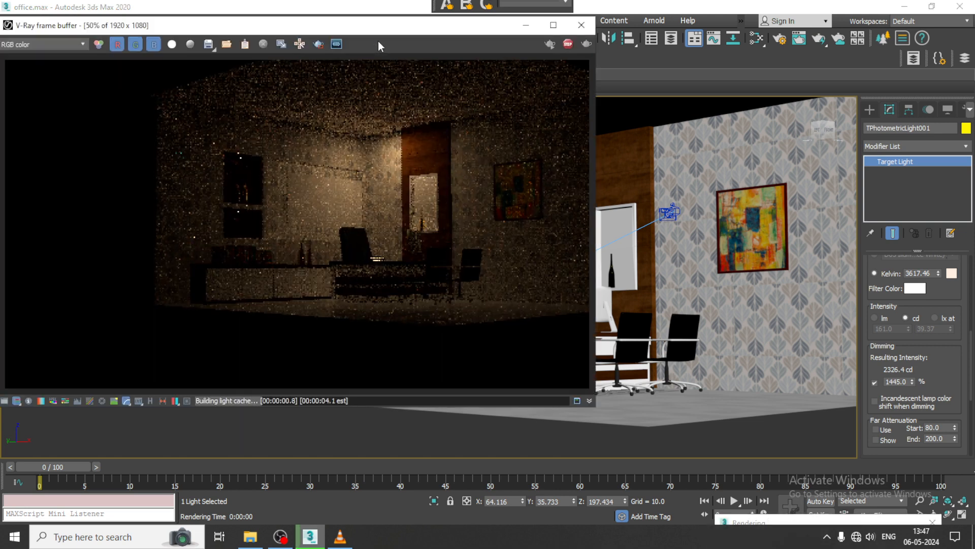
left_click(526, 24)
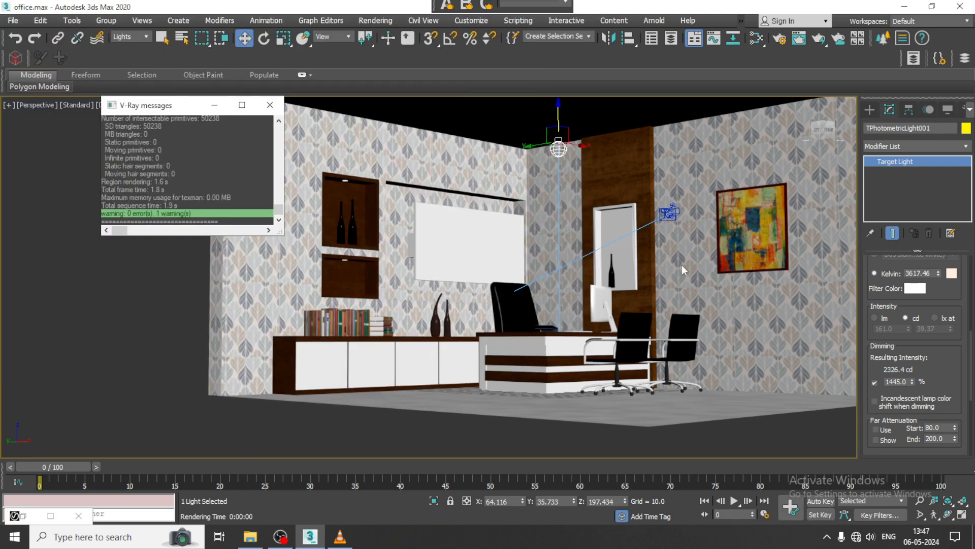
Clone the ceiling light with its target along the X axis as one instance, placing it above the low cabinets.
middle_click_drag(555, 336, 530, 344, "alt")
key("F3")
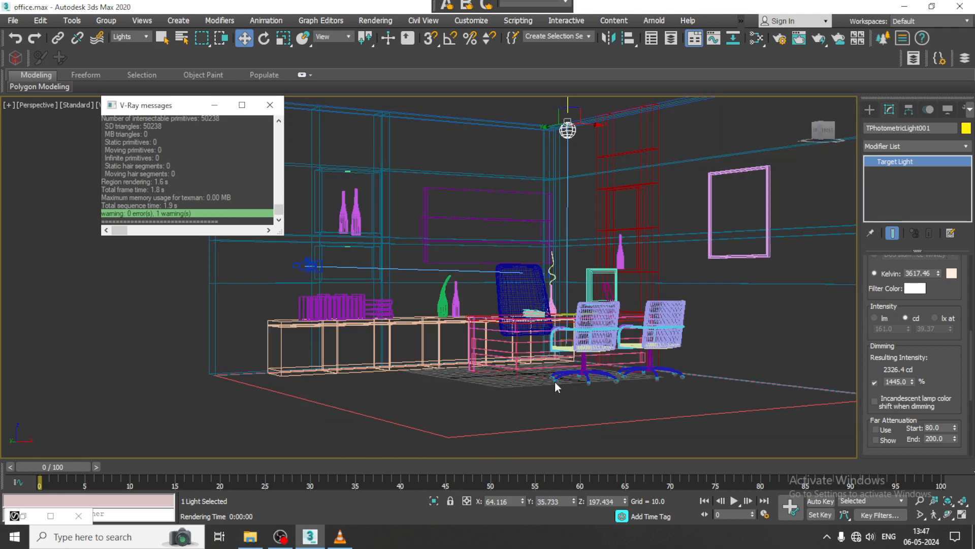
scroll(569, 359, "up", 6)
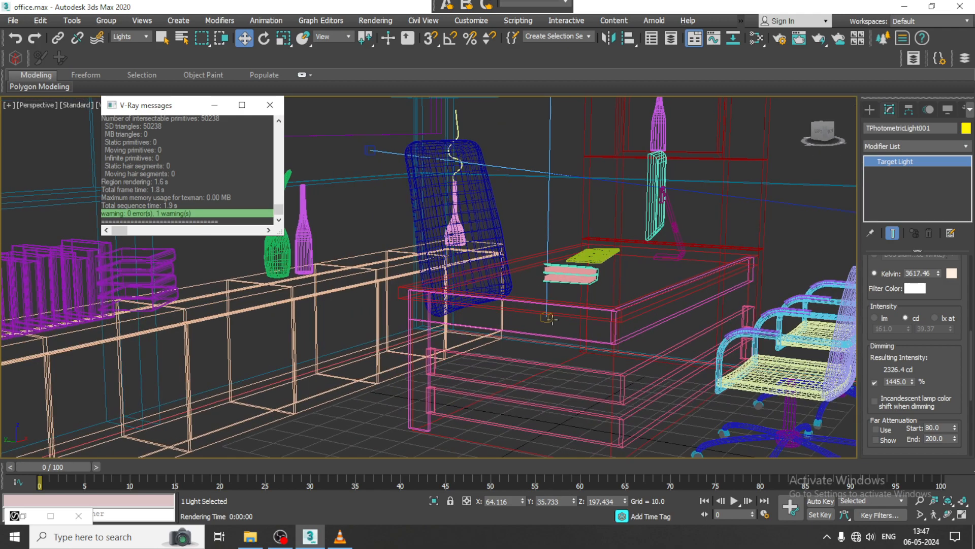
scroll(546, 319, "down", 10)
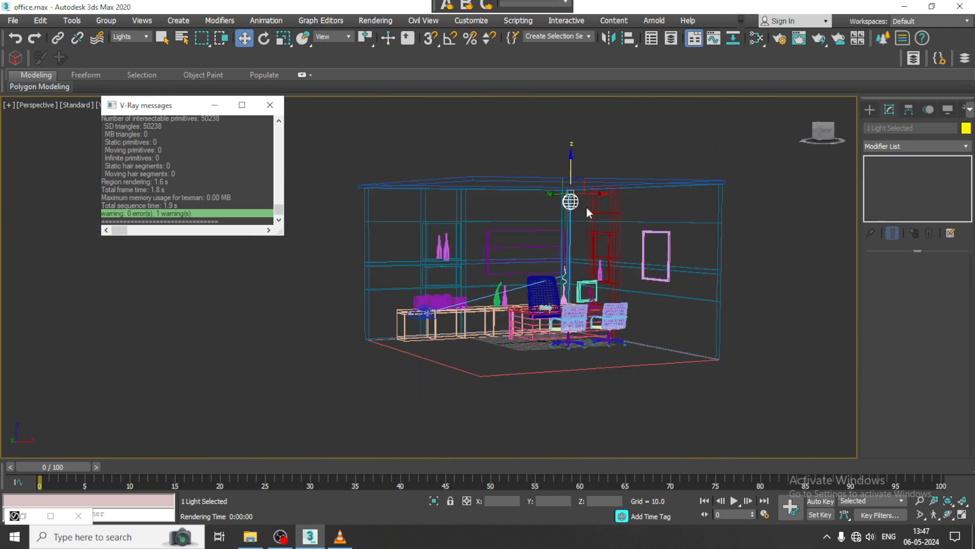
left_click_drag(591, 195, 465, 195, "shift")
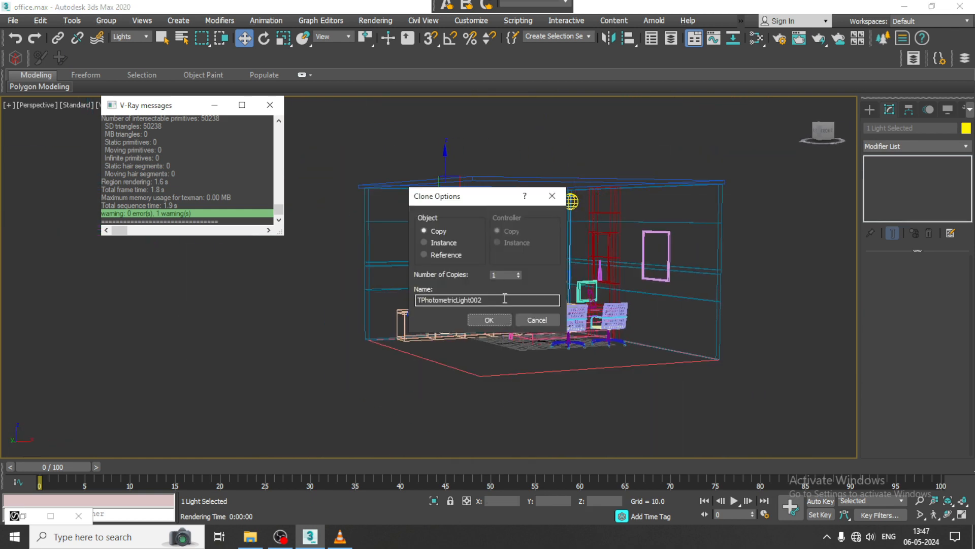
left_click(437, 243)
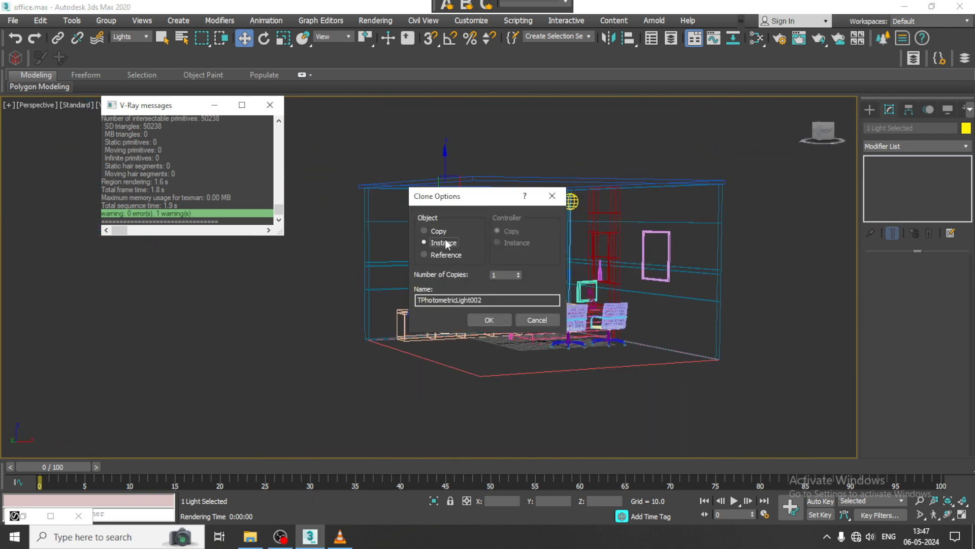
left_click(495, 320)
Restore the shaded display, select the original light, test-render the perspective view, and close the frame buffer.
scroll(545, 280, "up", 6)
key("F3")
scroll(564, 233, "down", 2)
middle_click_drag(564, 234, 547, 261)
left_click(583, 146)
middle_click_drag(583, 145, 543, 78)
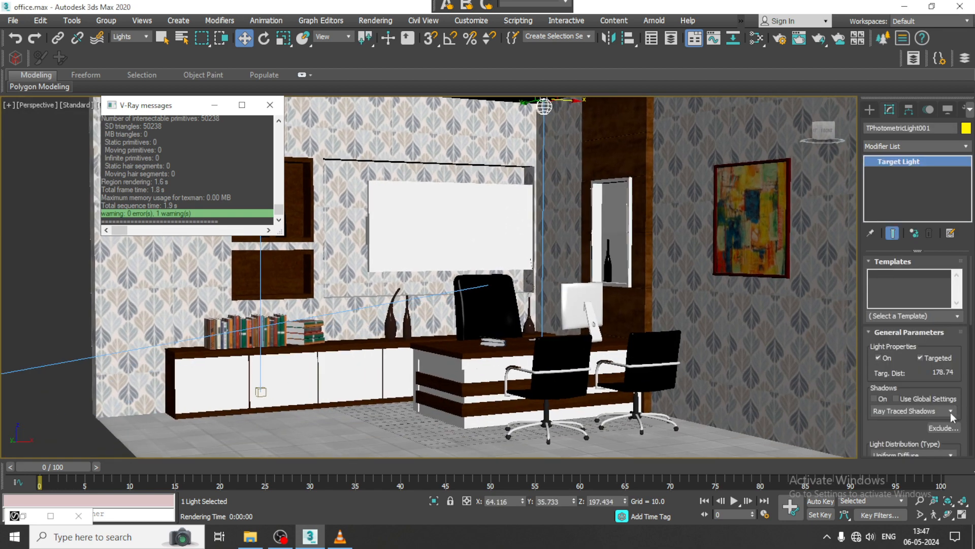
left_click(375, 20)
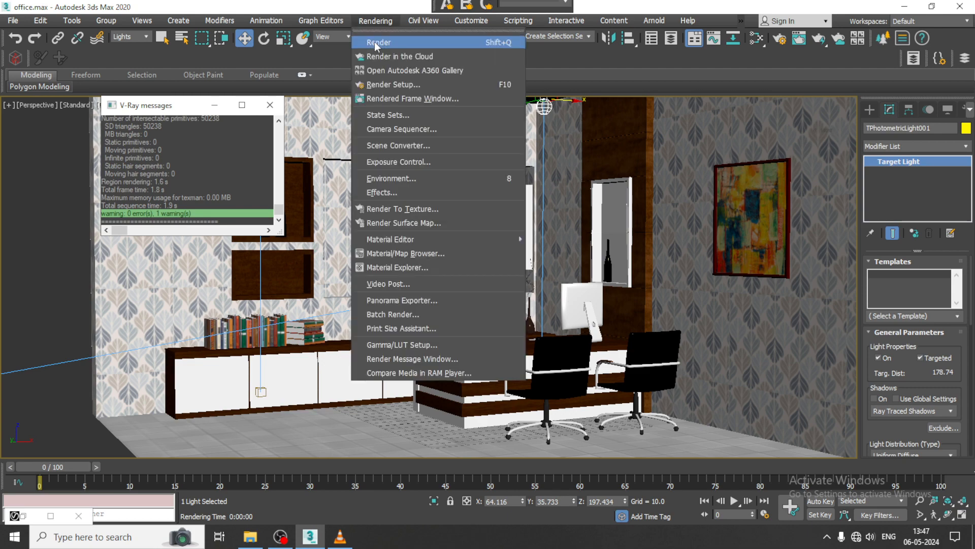
left_click(374, 42)
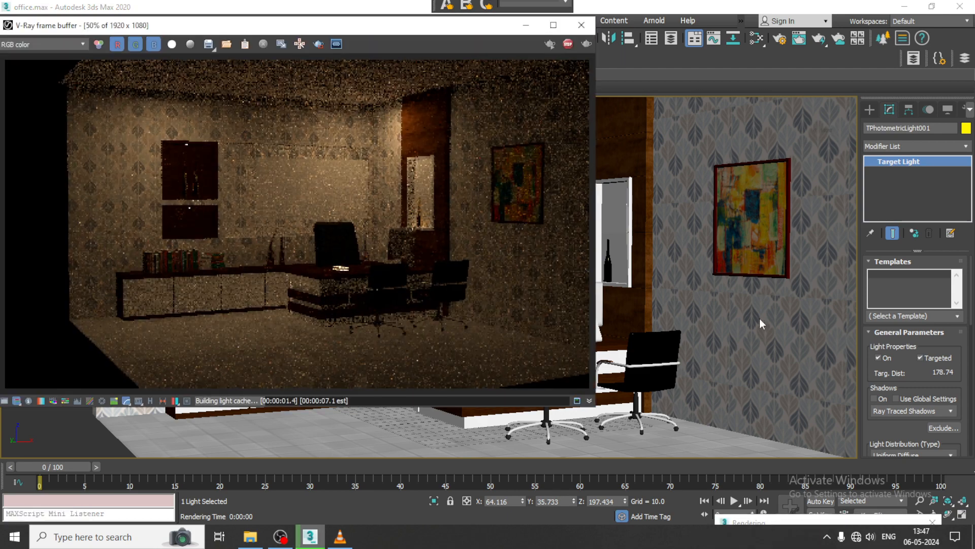
left_click(581, 25)
Start an interactive V-Ray render from Render Setup and move the frame buffer aside to uncover the viewport.
left_click(378, 21)
left_click(418, 84)
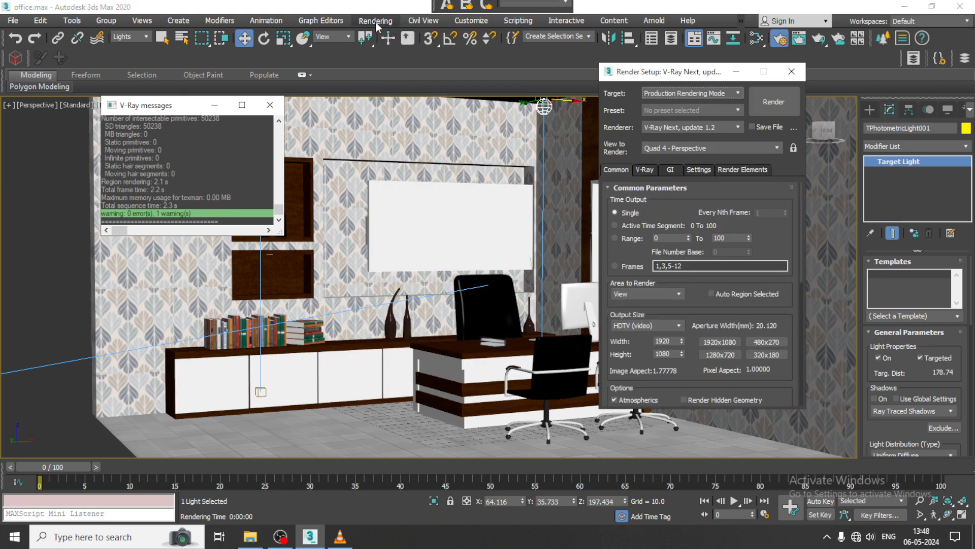
left_click(670, 171)
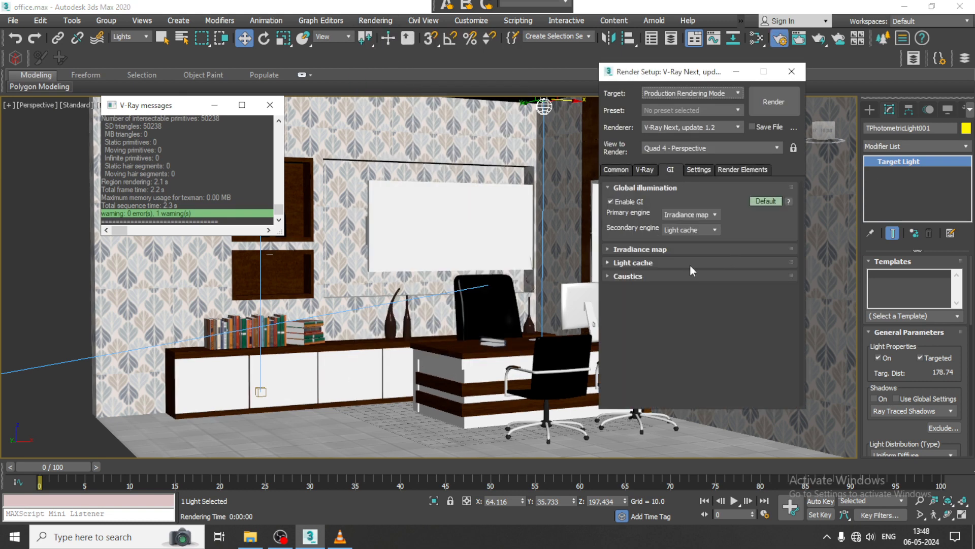
left_click(643, 171)
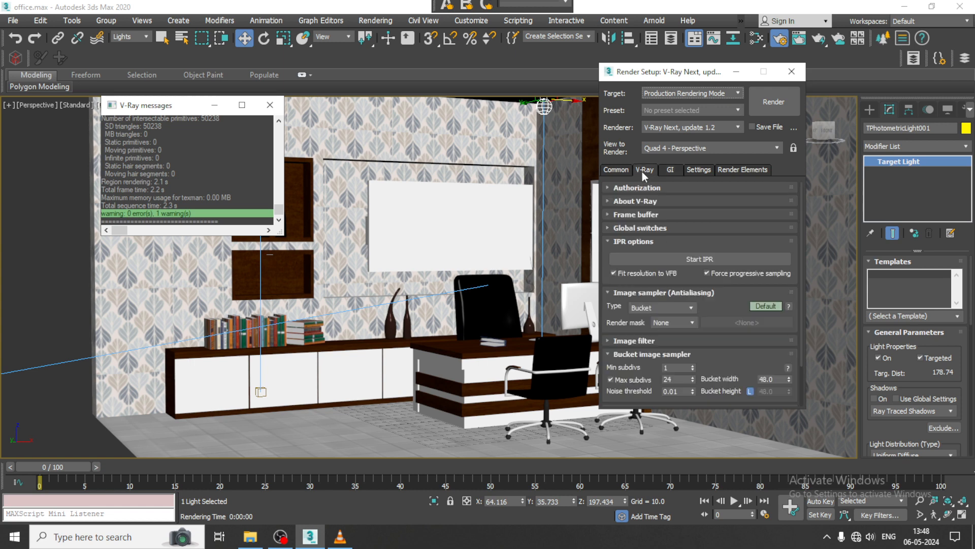
left_click(703, 260)
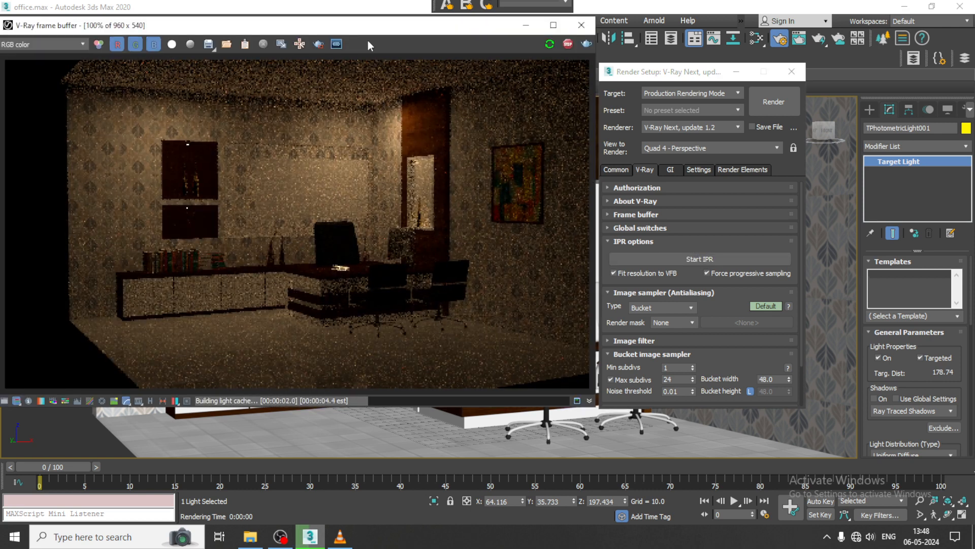
left_click_drag(368, 26, 219, 111)
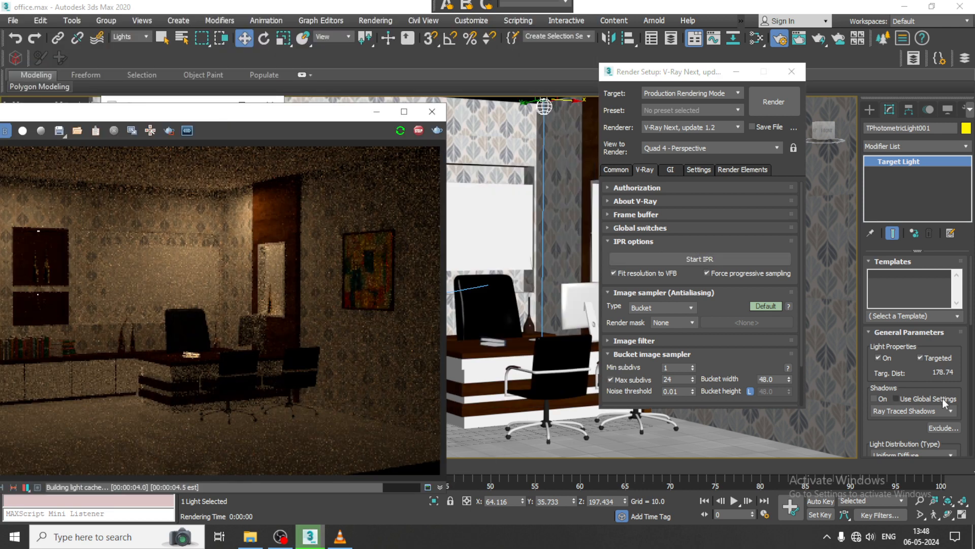
Raise the light's dimming to 4782.9% and set its color temperature to 5462.364 Kelvin.
left_click_drag(943, 399, 918, 214)
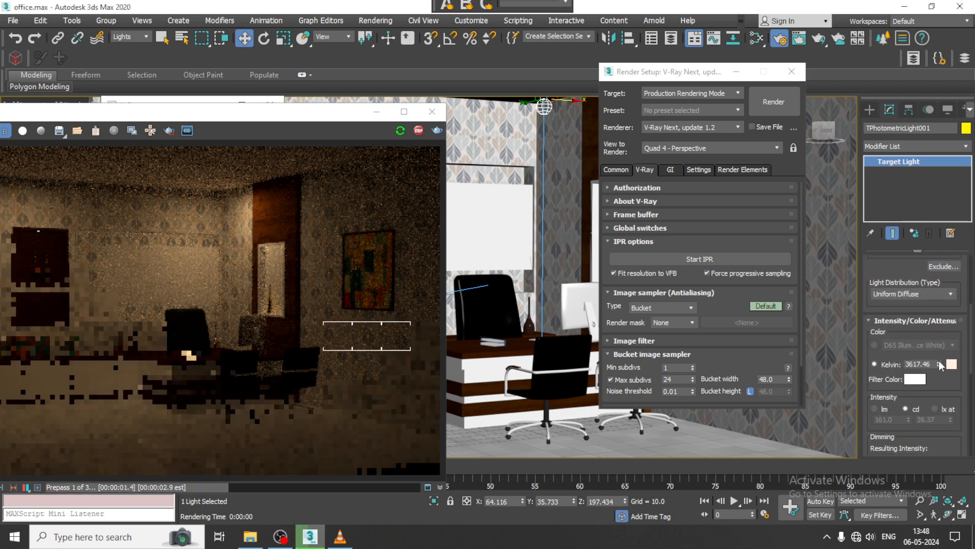
scroll(907, 421, "down", 3)
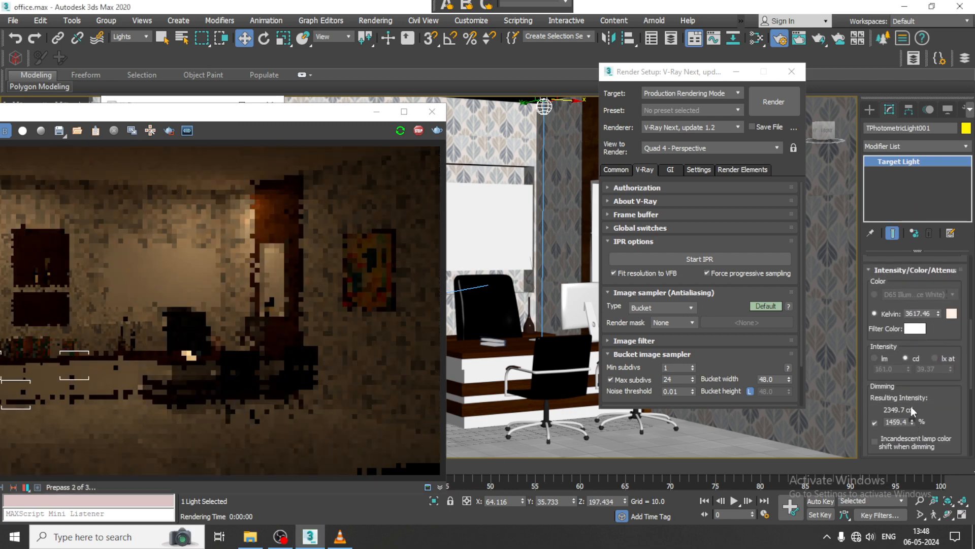
left_click_drag(912, 422, 910, 276)
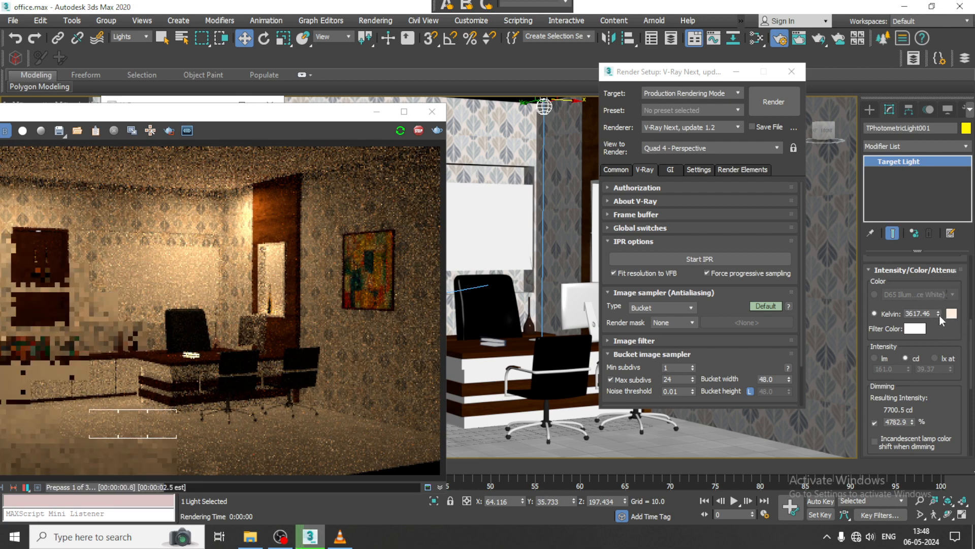
left_click_drag(939, 315, 943, 280)
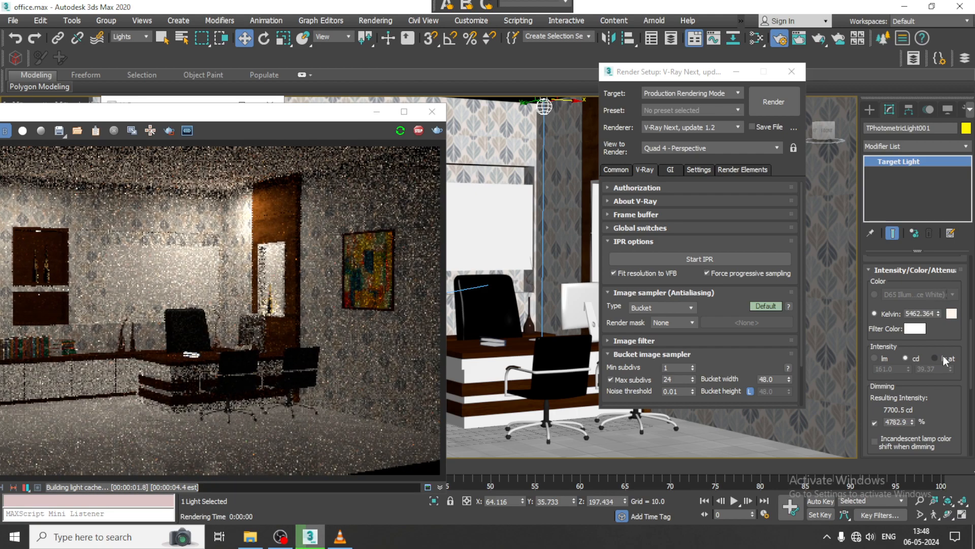
Try to turn on the light's ray traced shadows while the interactive render is running.
scroll(940, 341, "up", 5)
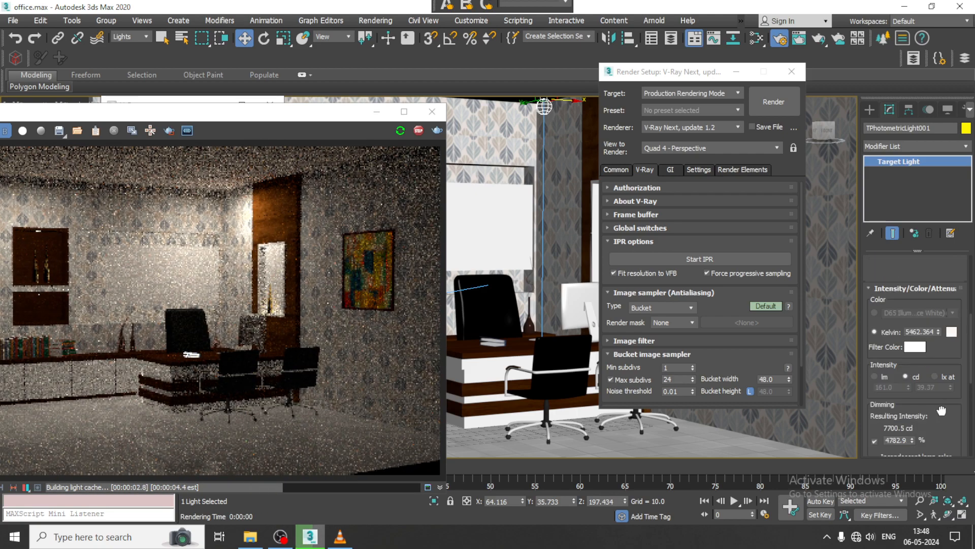
left_click(13, 23)
key("Escape")
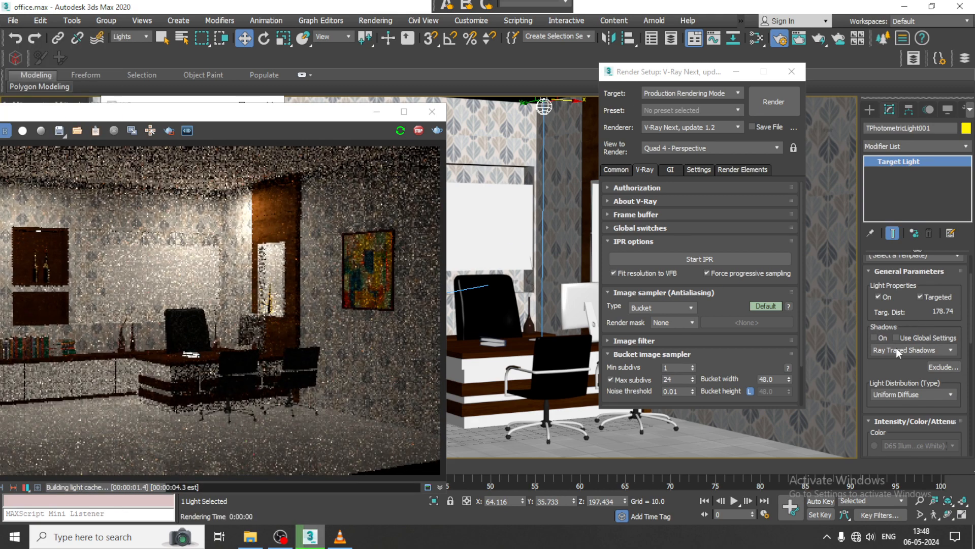
left_click(896, 348)
left_click(877, 340)
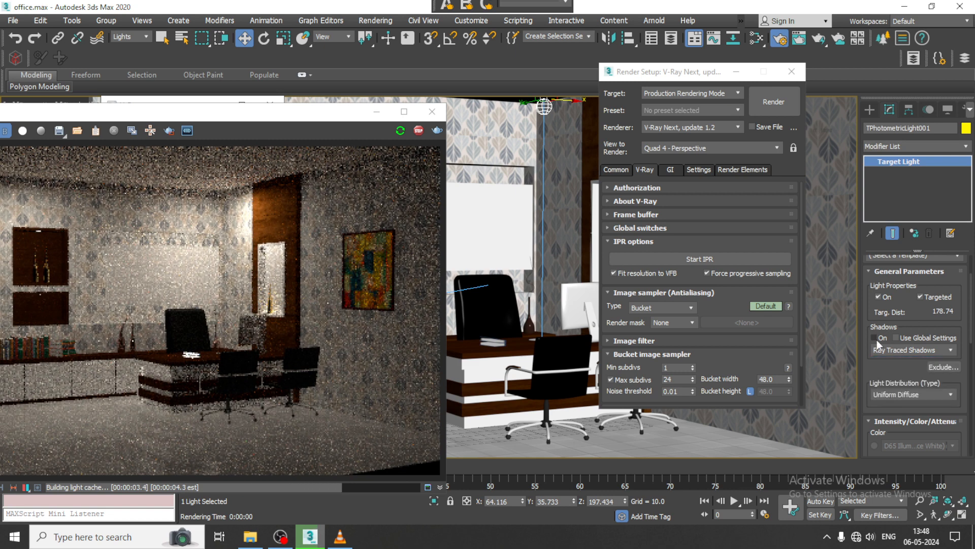
left_click(877, 339)
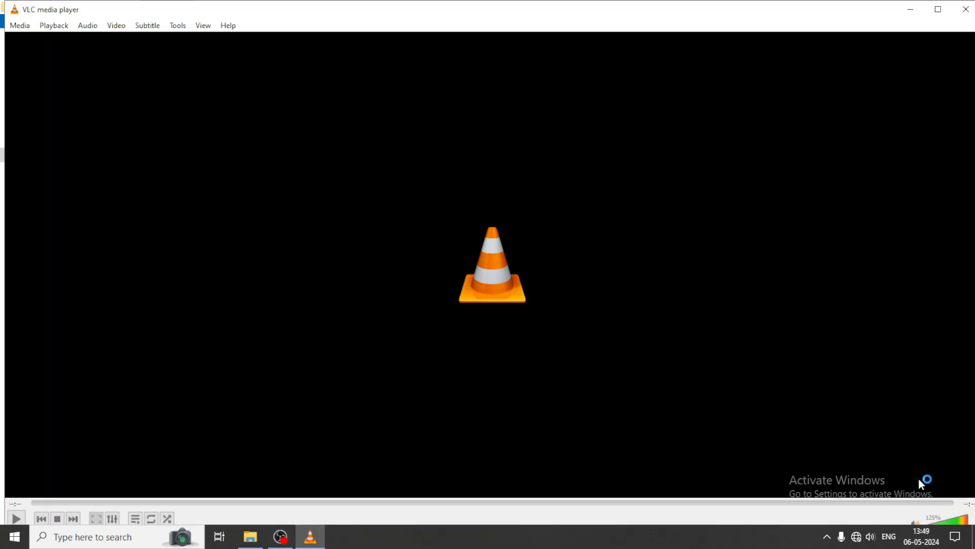
Search Windows for 3ds, launch 3ds Max 2020, and dismiss the error report without sending it.
left_click(77, 538)
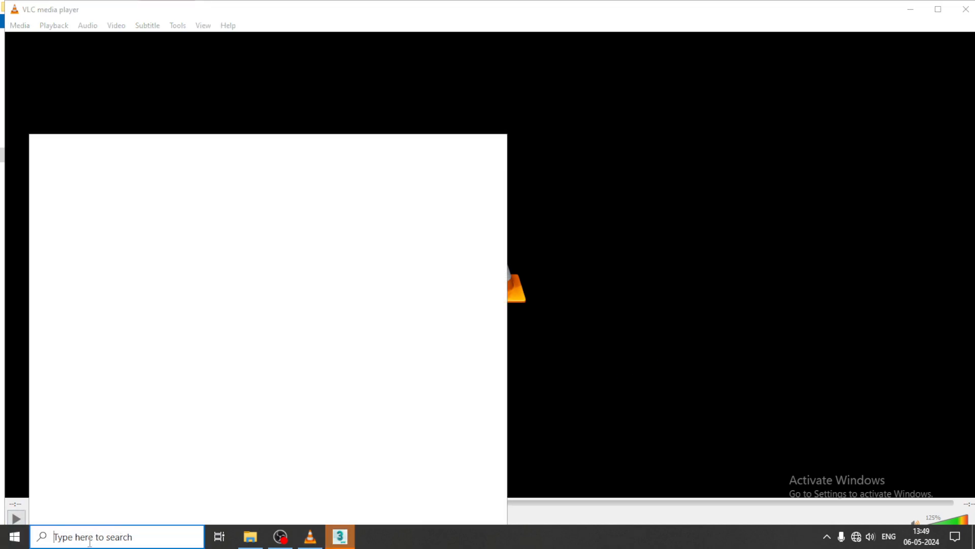
type("3ds")
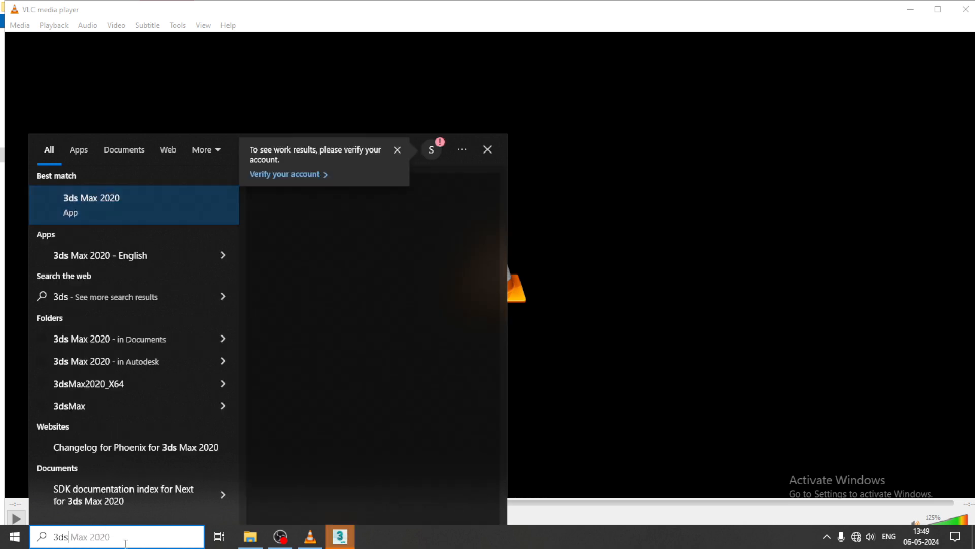
left_click(93, 199)
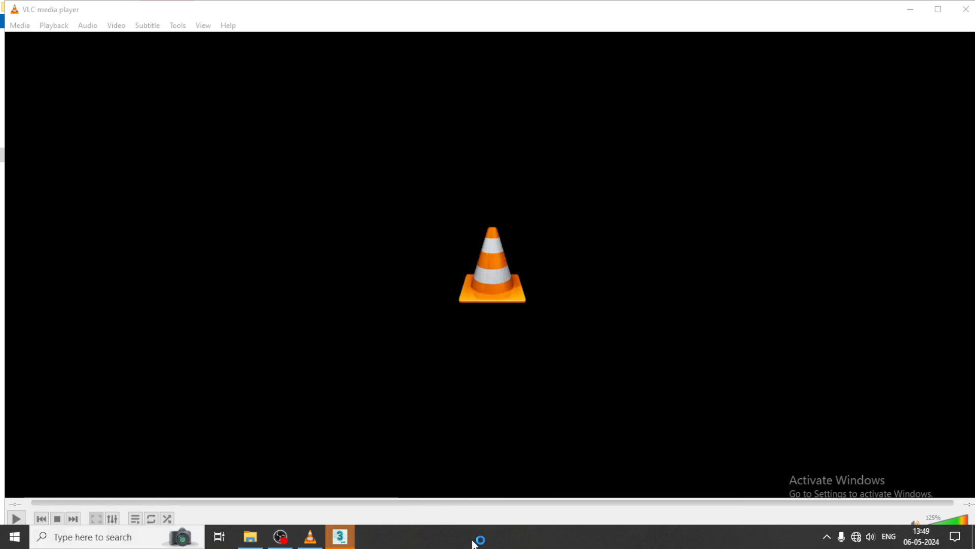
left_click(610, 90)
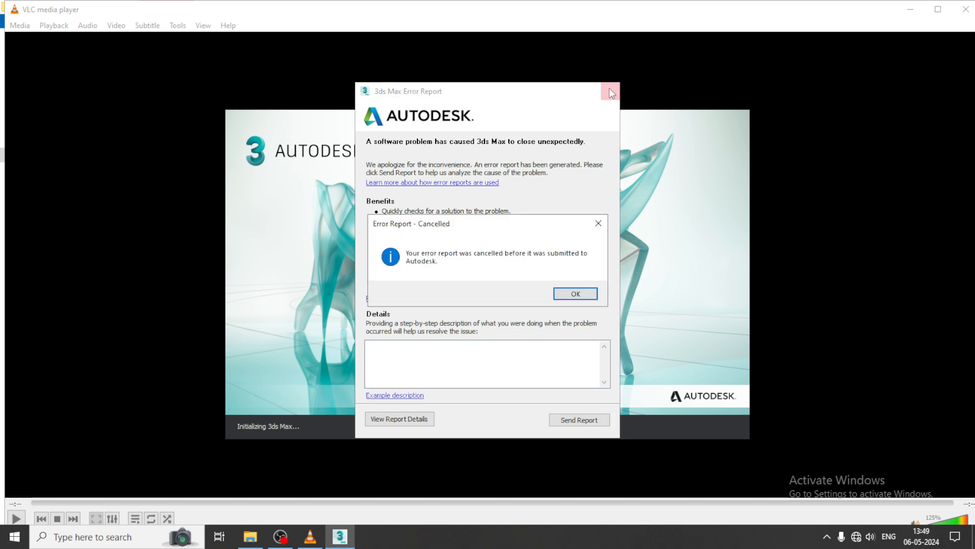
left_click(582, 297)
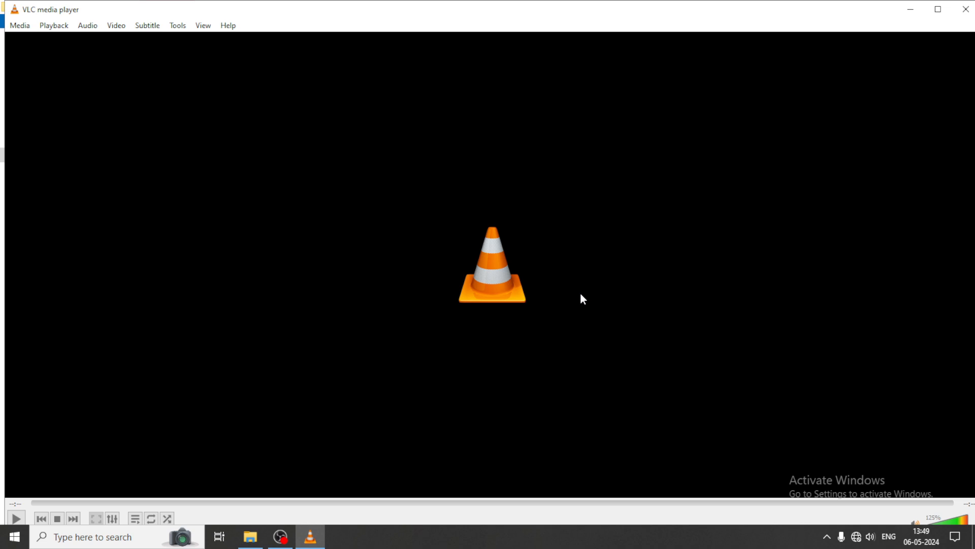
Minimize the media player and file explorer windows.
mouse_move(287, 536)
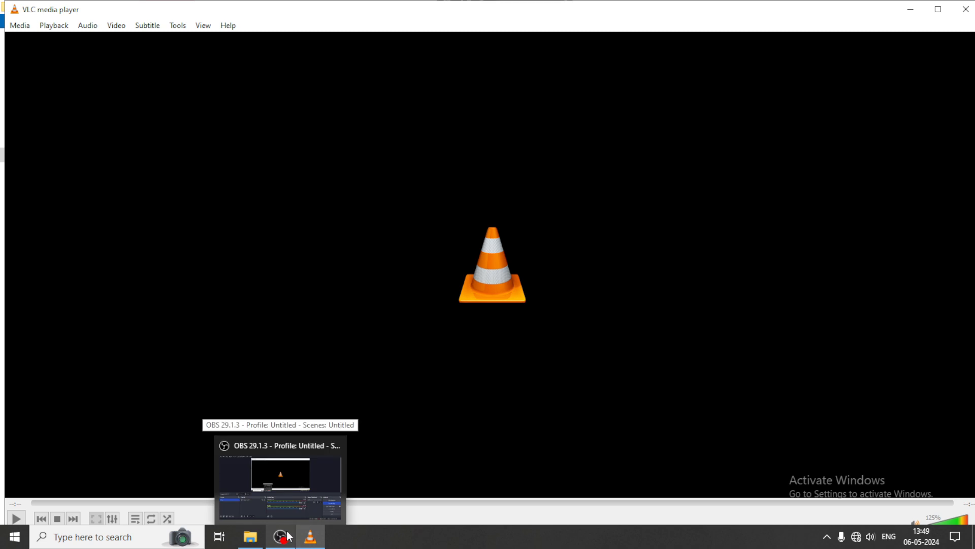
left_click(287, 536)
left_click(287, 536)
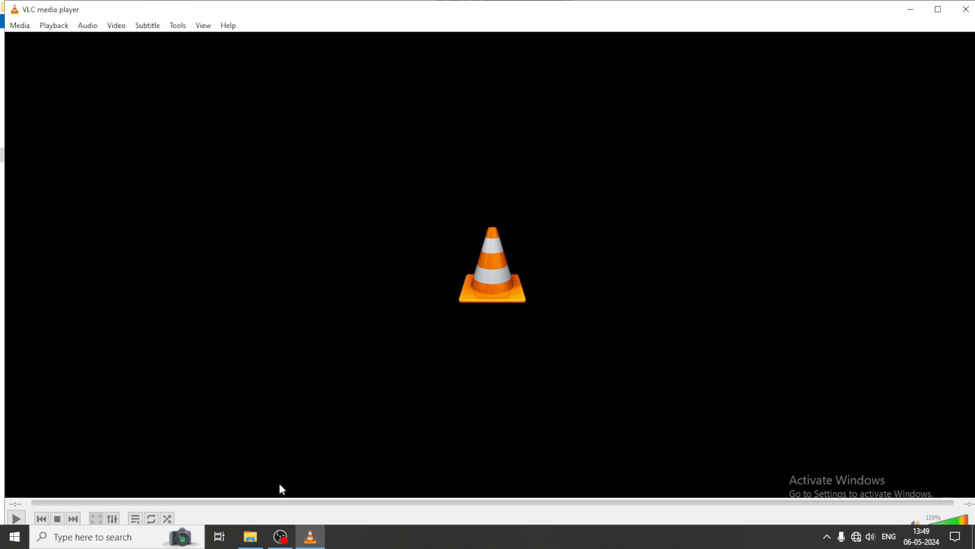
left_click(914, 9)
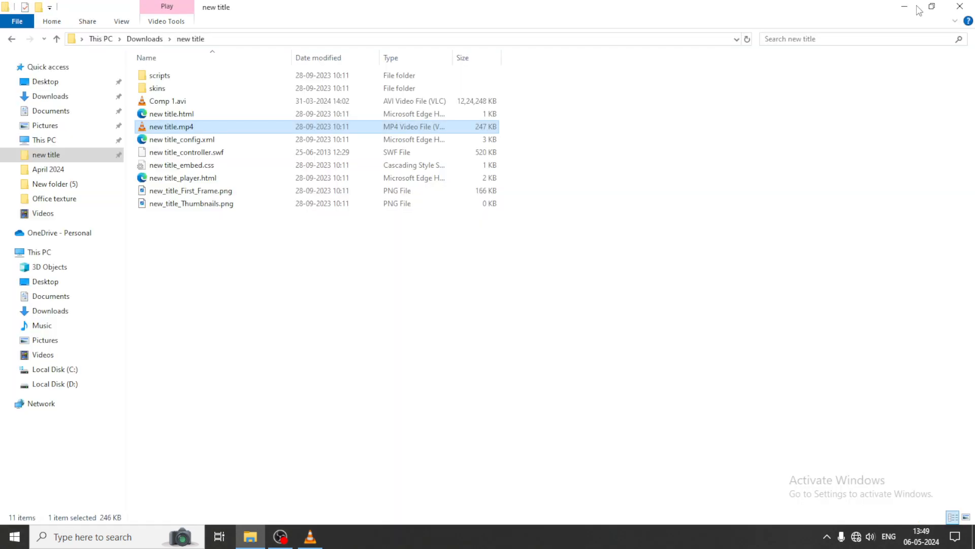
left_click(911, 8)
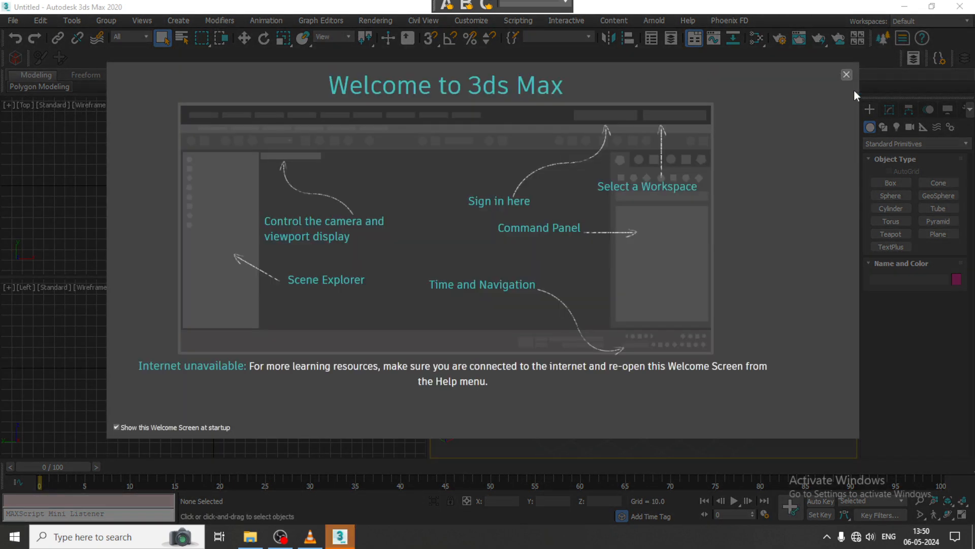
Dismiss the 3ds Max welcome screen and reopen the recent office.max scene.
left_click(847, 74)
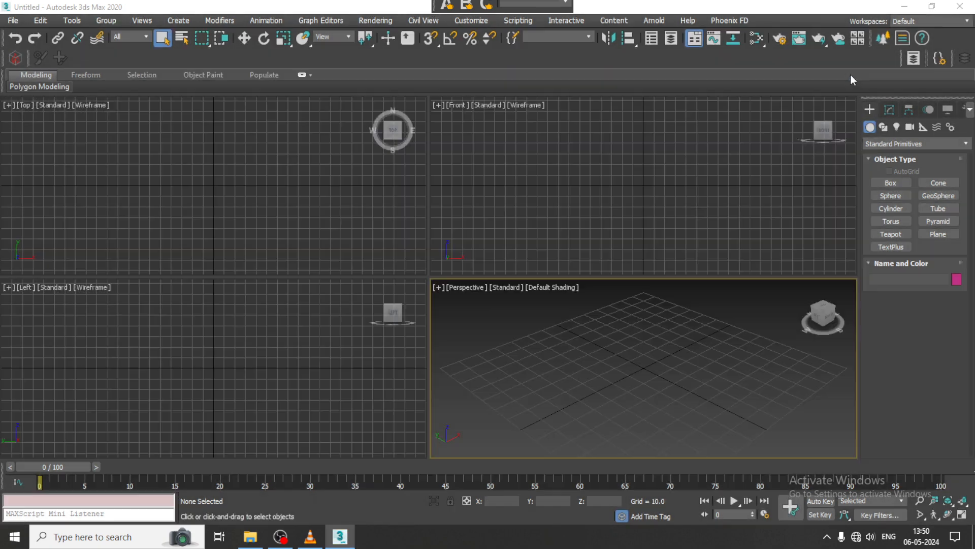
left_click(10, 20)
mouse_move(69, 82)
left_click(168, 84)
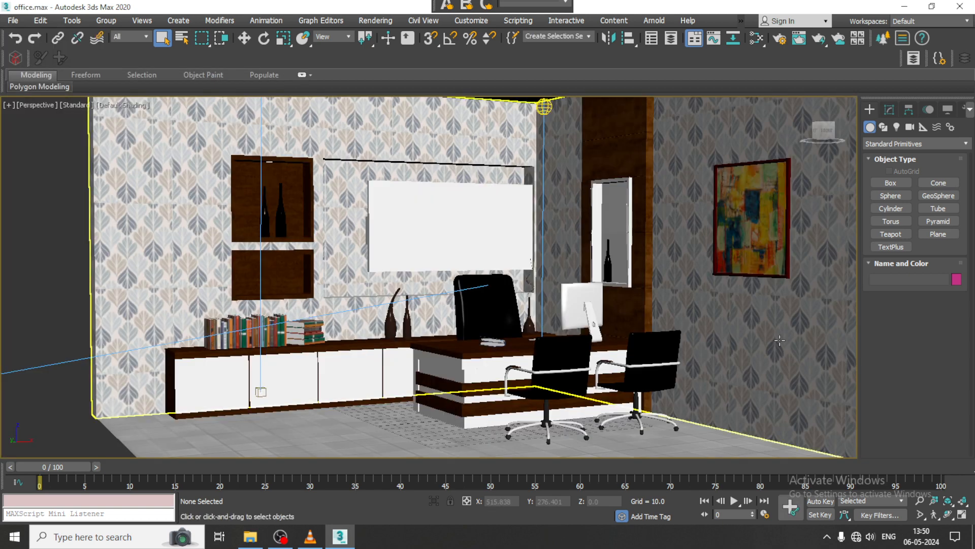
Select the photometric light near the back corner of the ceiling and start V-Ray interactive rendering of the perspective view.
left_click(545, 106)
left_click(888, 109)
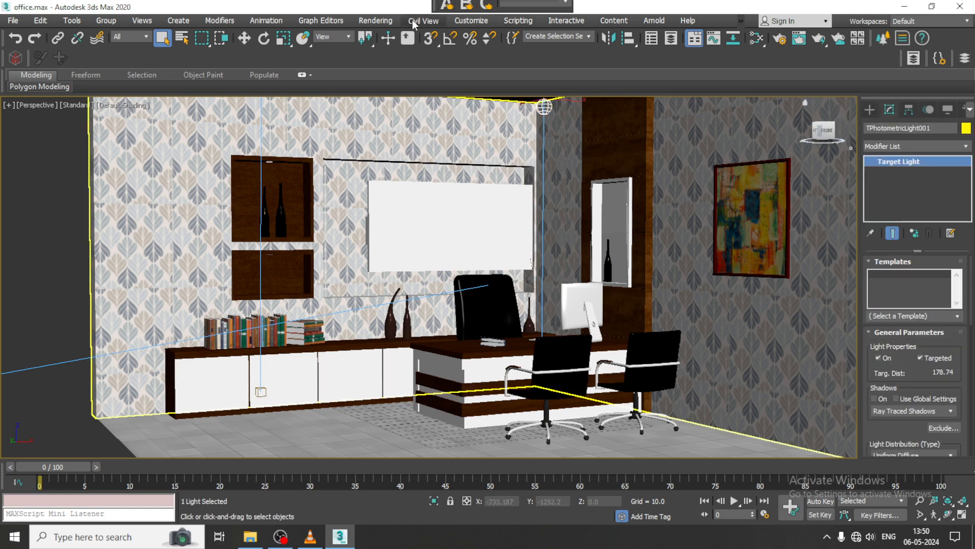
left_click(383, 21)
left_click(412, 84)
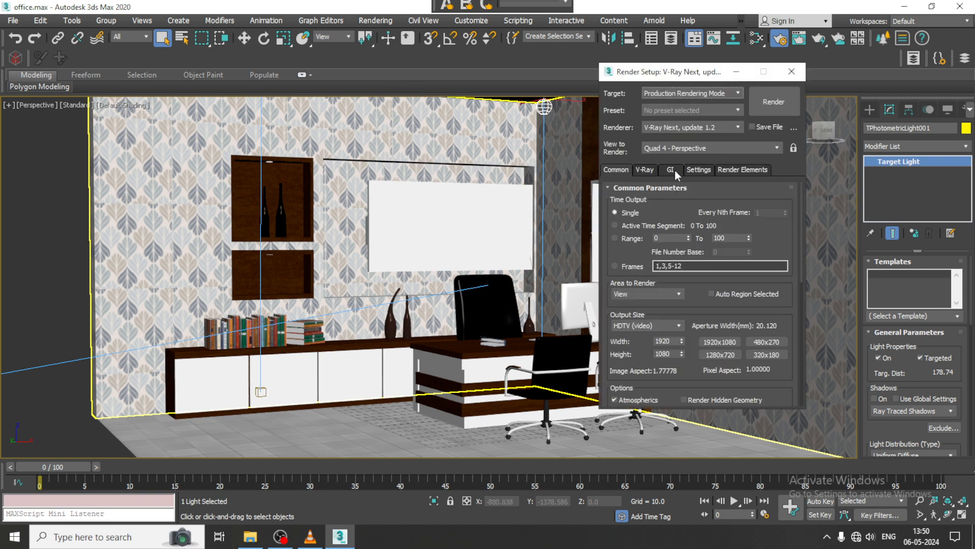
left_click(673, 169)
left_click(645, 169)
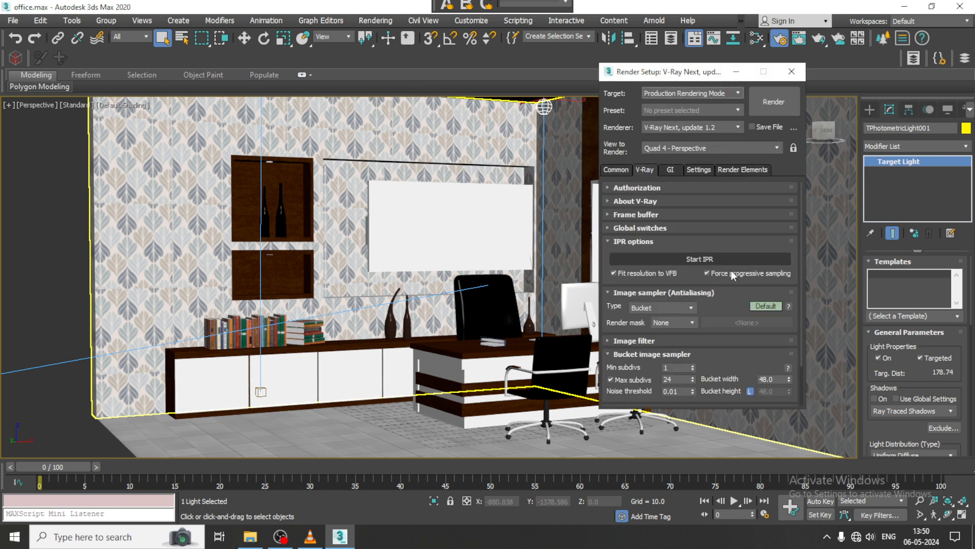
left_click(691, 257)
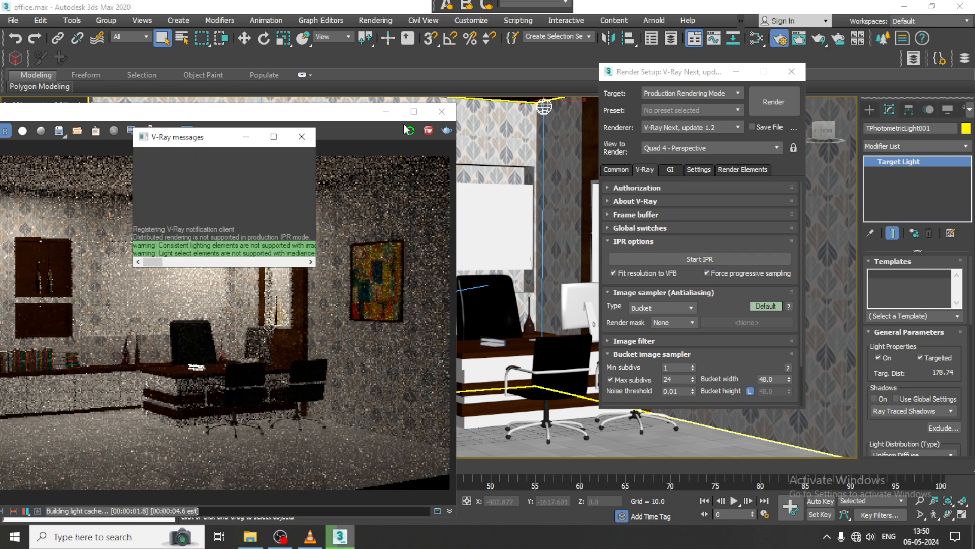
Set the V-Ray image filter to Catmull-Rom, keep the Bucket sampler type, and close the V-Ray messages window.
left_click(671, 169)
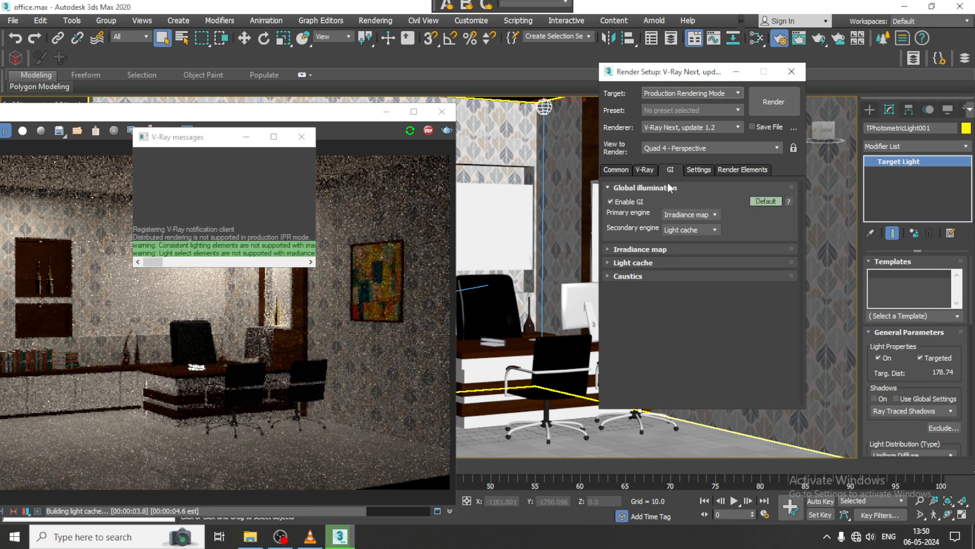
left_click(643, 170)
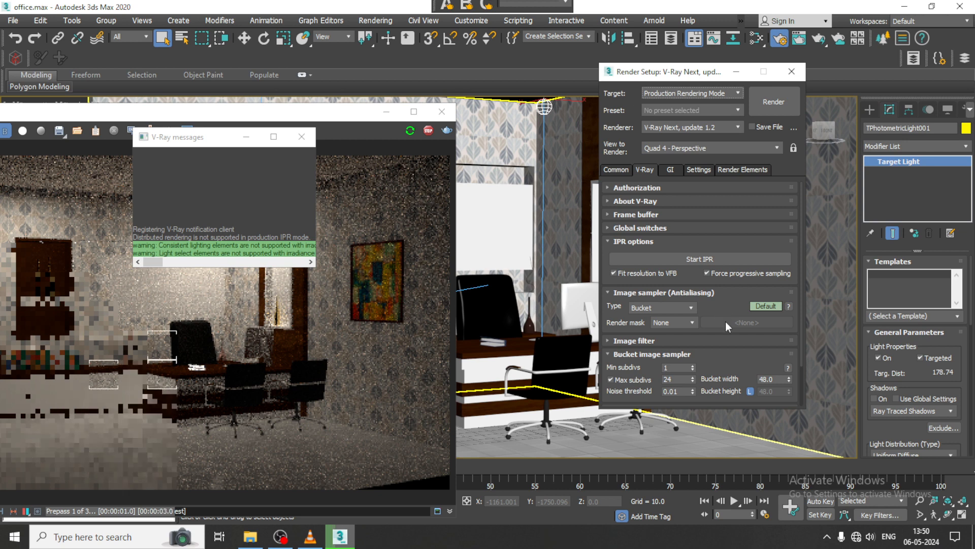
left_click(682, 338)
left_click(742, 322)
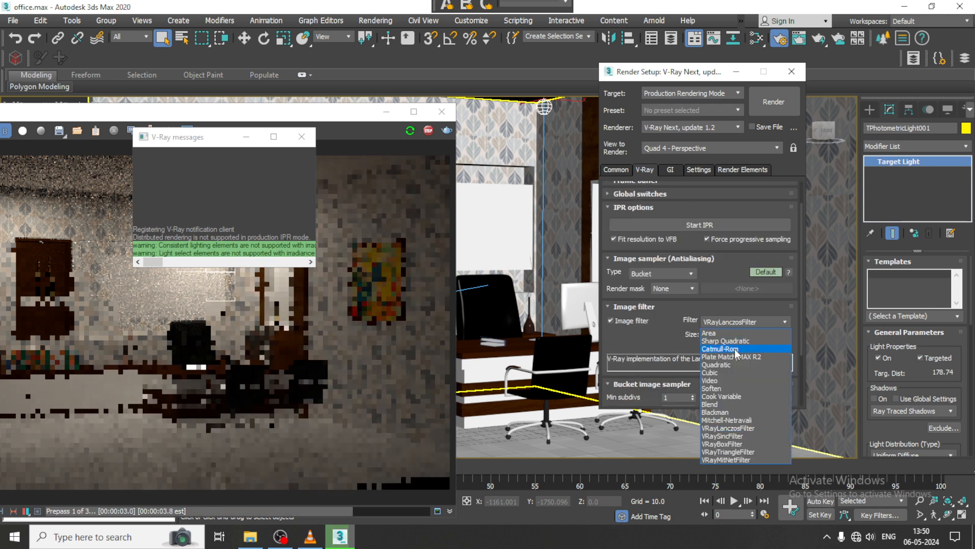
left_click(720, 348)
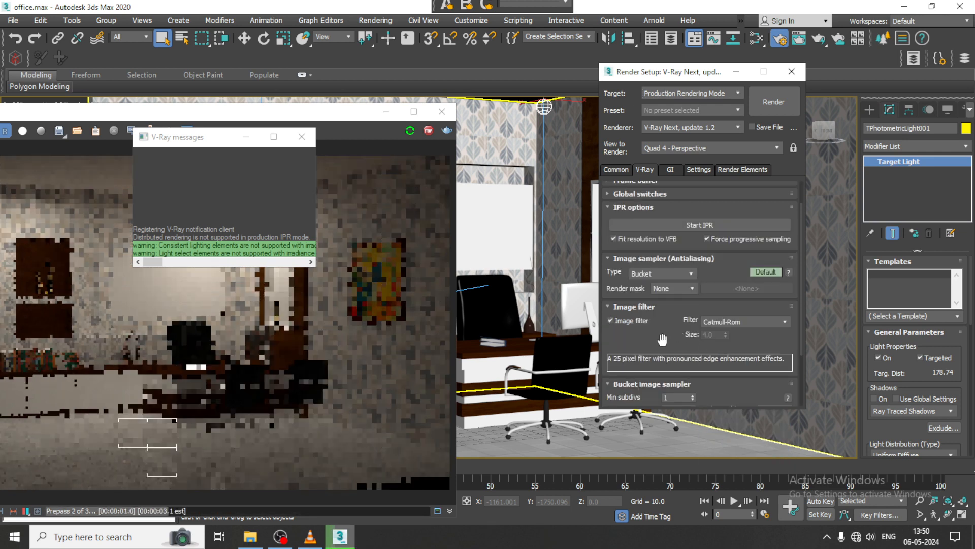
left_click(657, 271)
left_click(649, 281)
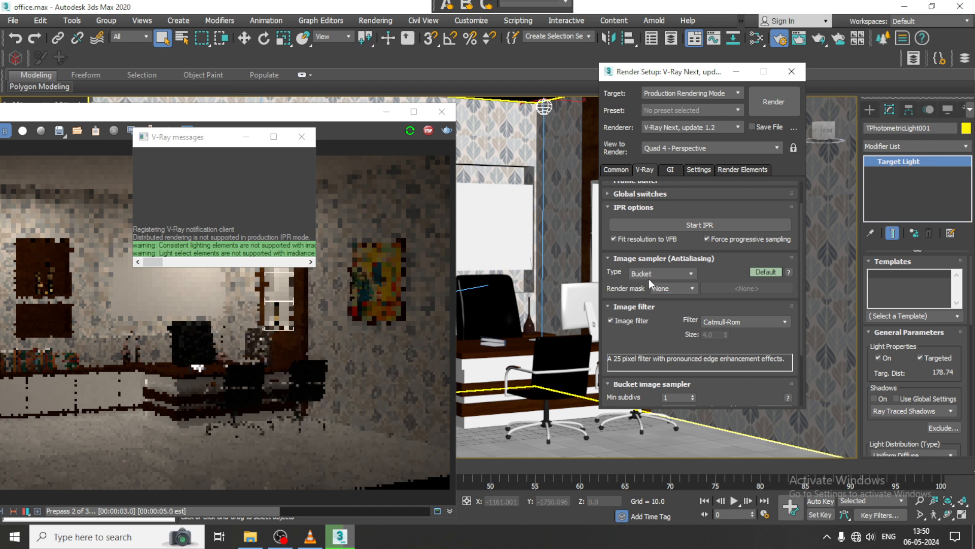
left_click(302, 136)
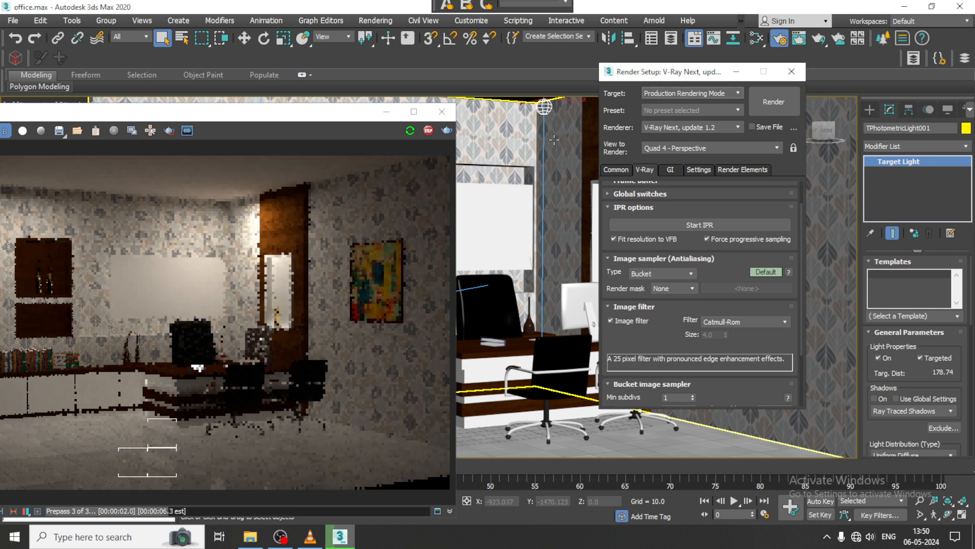
Adjust the selected photometric light's dimming percentage and minimize the frame buffer and Render Setup windows.
left_click(892, 108)
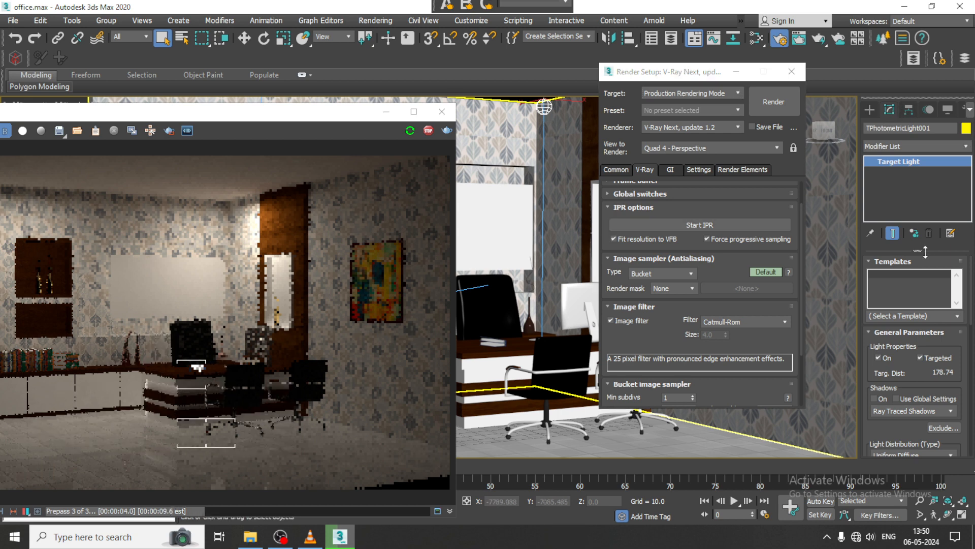
scroll(885, 428, "down", 5)
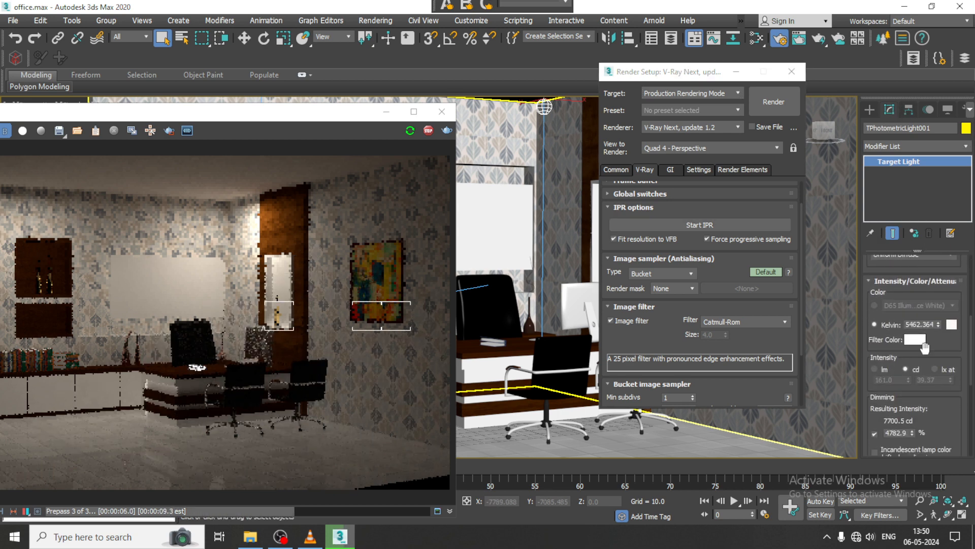
left_click_drag(914, 430, 912, 419)
left_click_drag(938, 324, 926, 160)
left_click(386, 111)
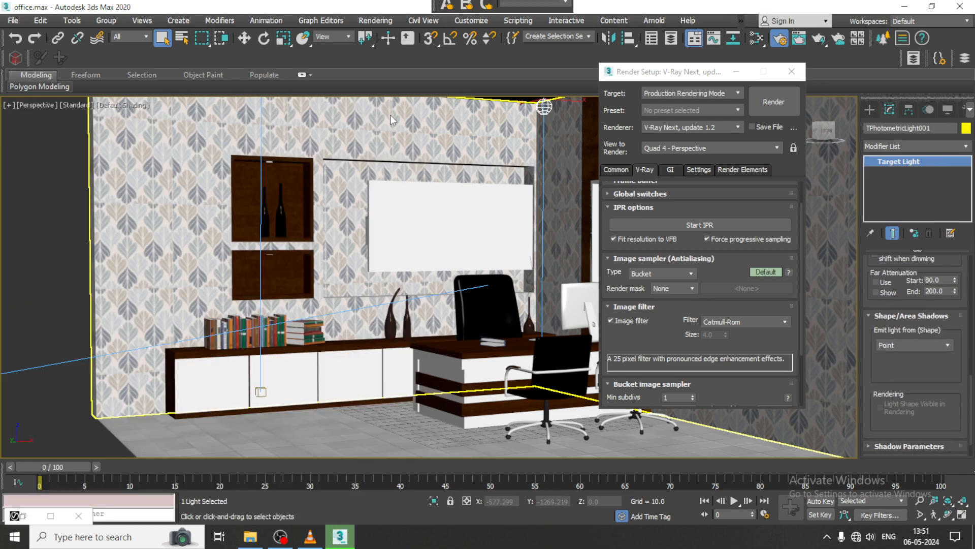
left_click(736, 71)
Switch the light creation category to VRay.
left_click(869, 110)
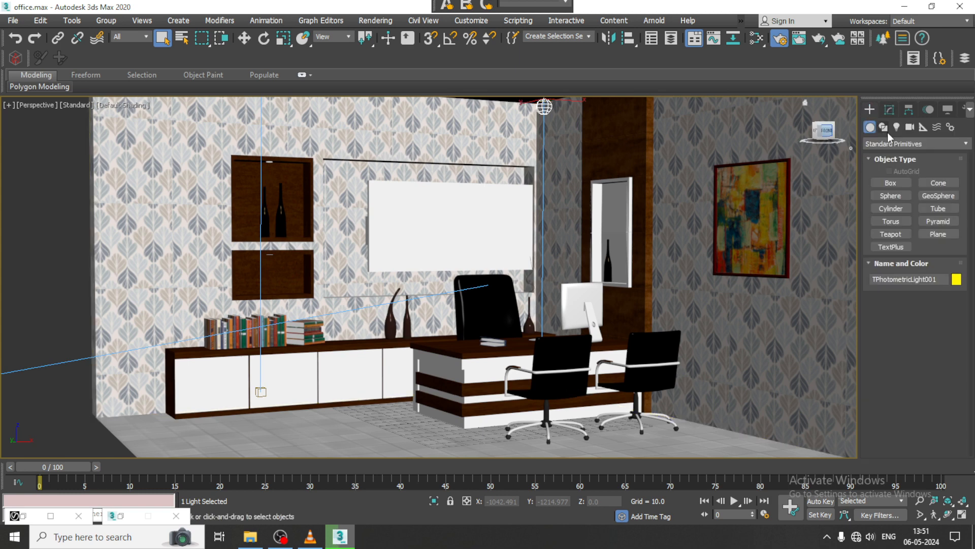
left_click(897, 141)
left_click(902, 142)
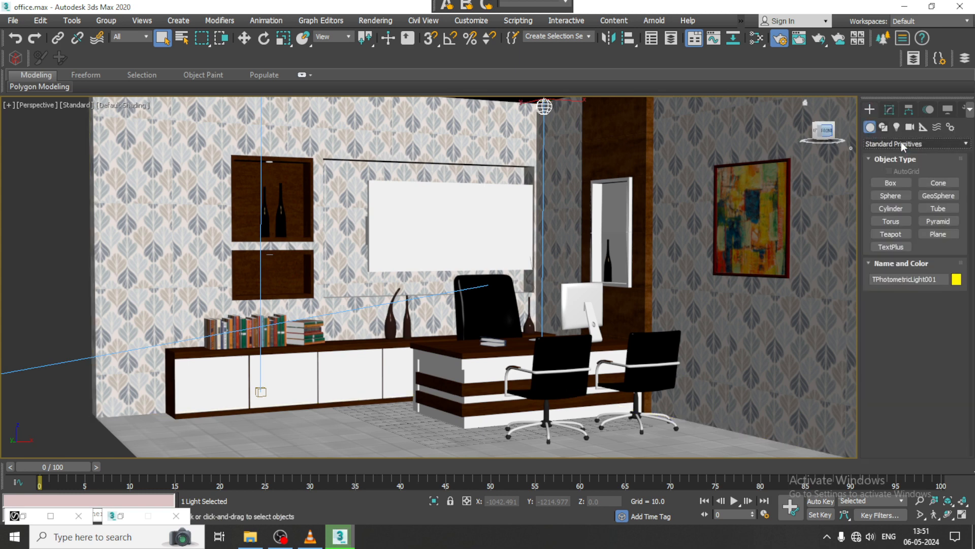
left_click(897, 128)
left_click(907, 145)
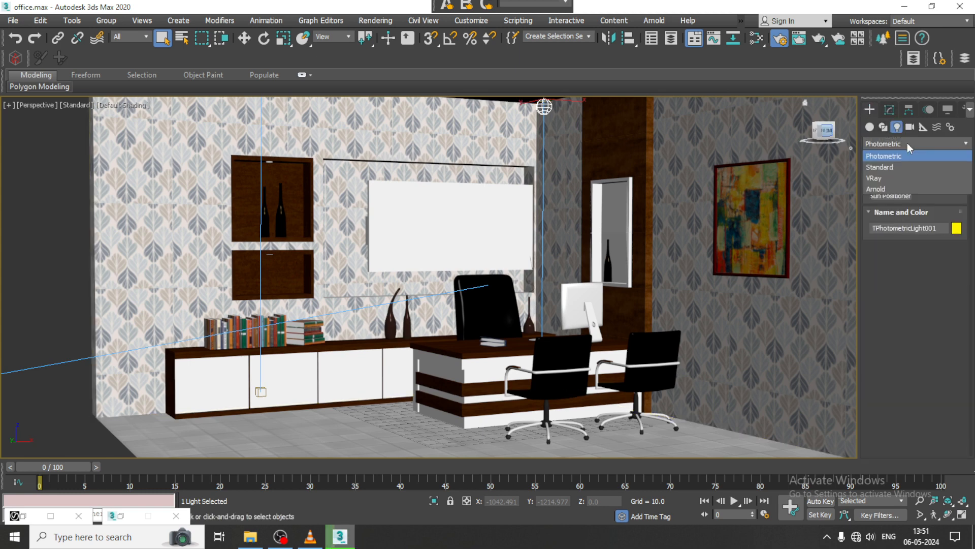
left_click(901, 177)
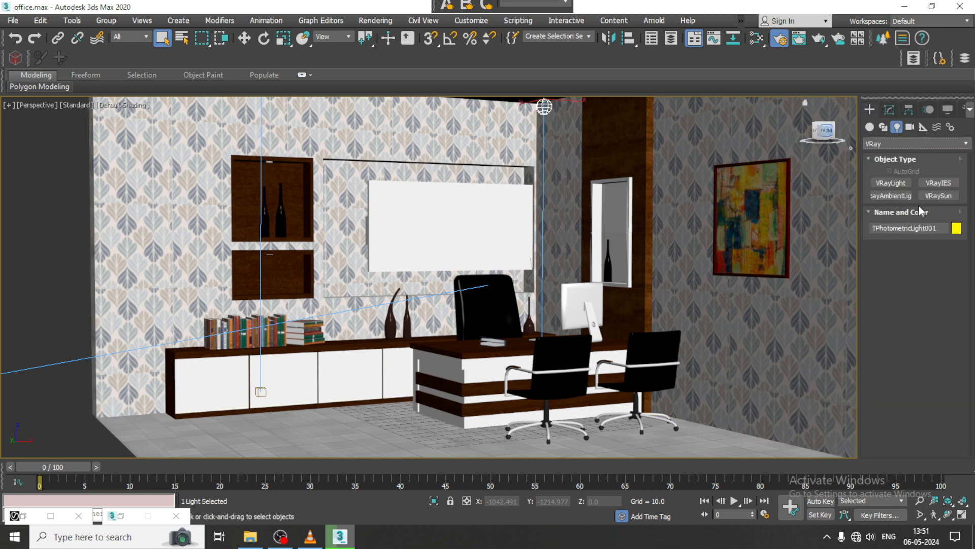
Leave the active light tool and minimize the frame buffer and Render Setup windows to expose the four viewports.
left_click(340, 536)
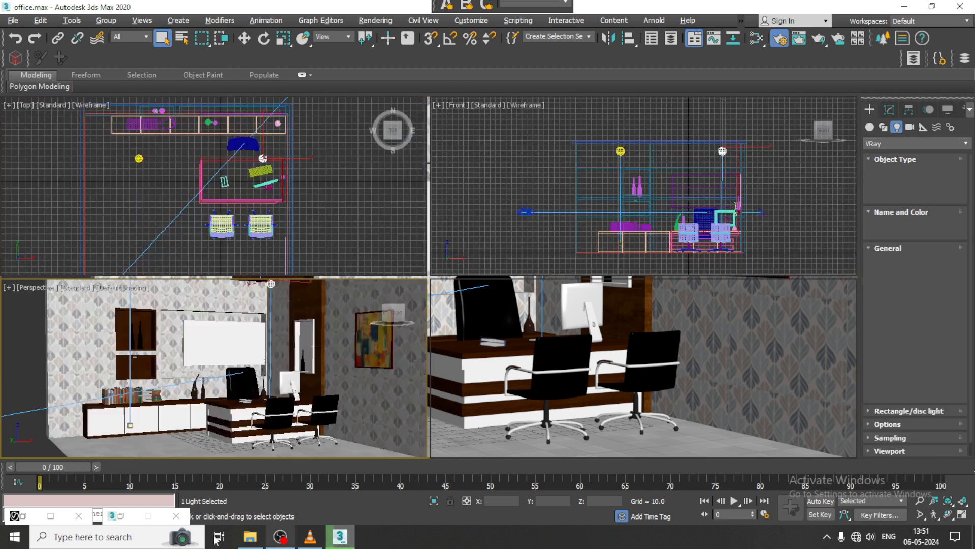
left_click(342, 538)
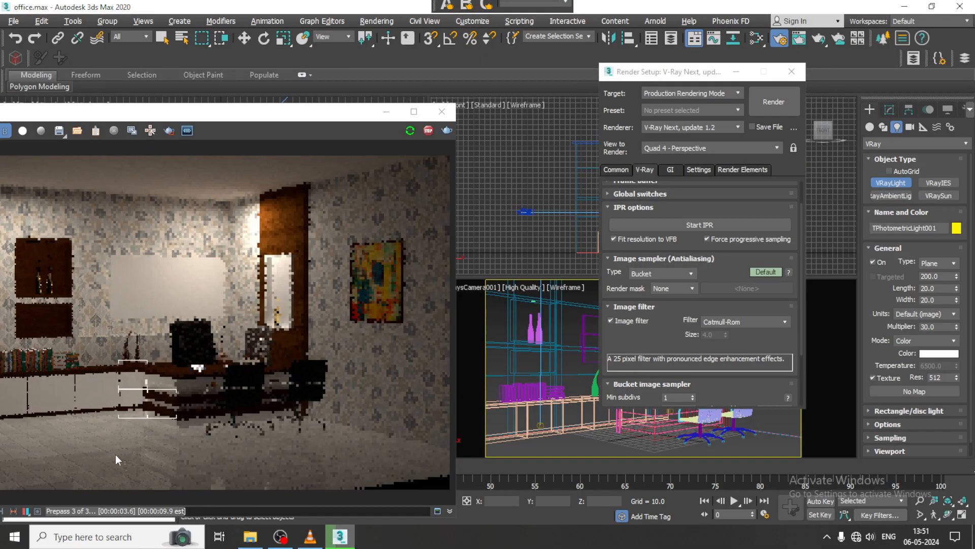
key("q")
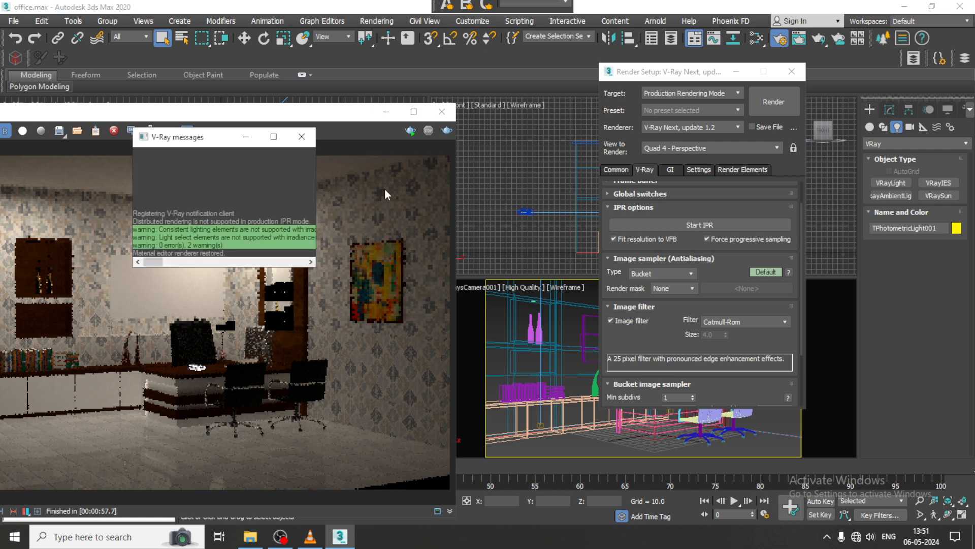
left_click(386, 114)
left_click(739, 72)
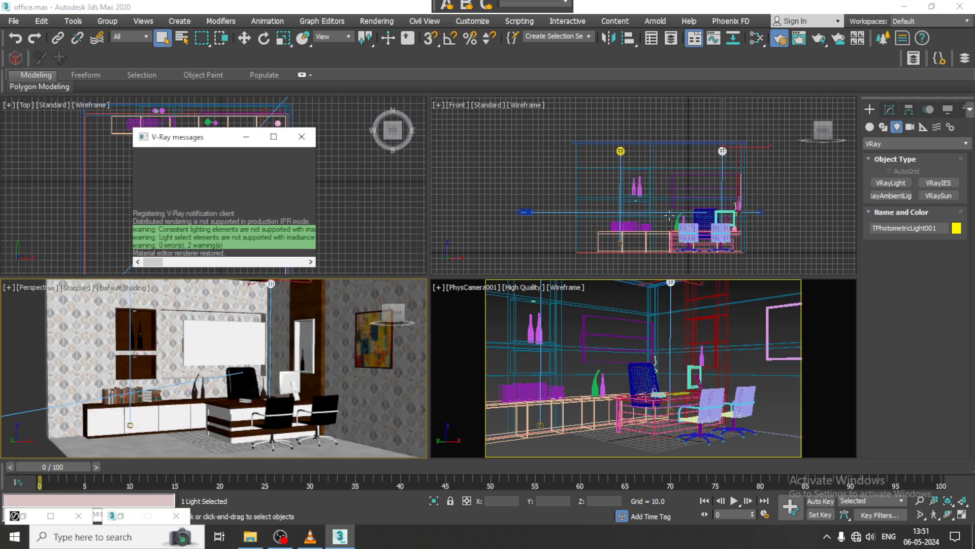
Draw a VRay plane light about 258 by 157 units across the room in the Front view.
middle_click_drag(672, 200, 660, 200)
scroll(630, 209, "up", 3)
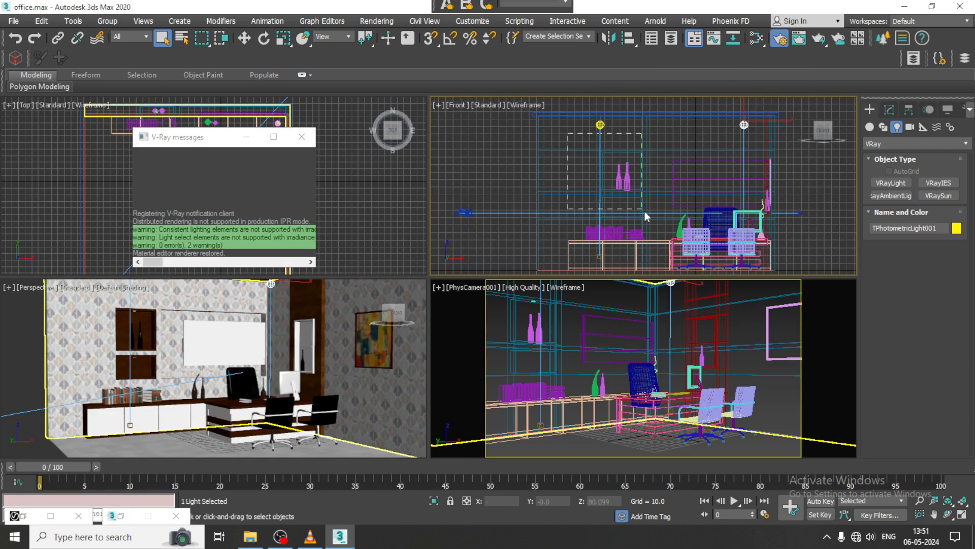
left_click_drag(484, 142, 484, 143)
left_click(890, 182)
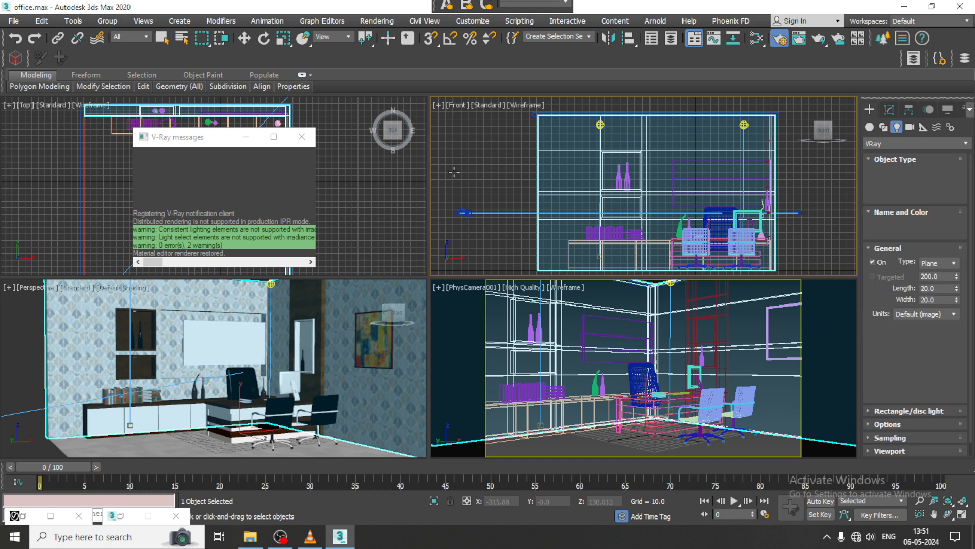
left_click_drag(549, 139, 743, 258)
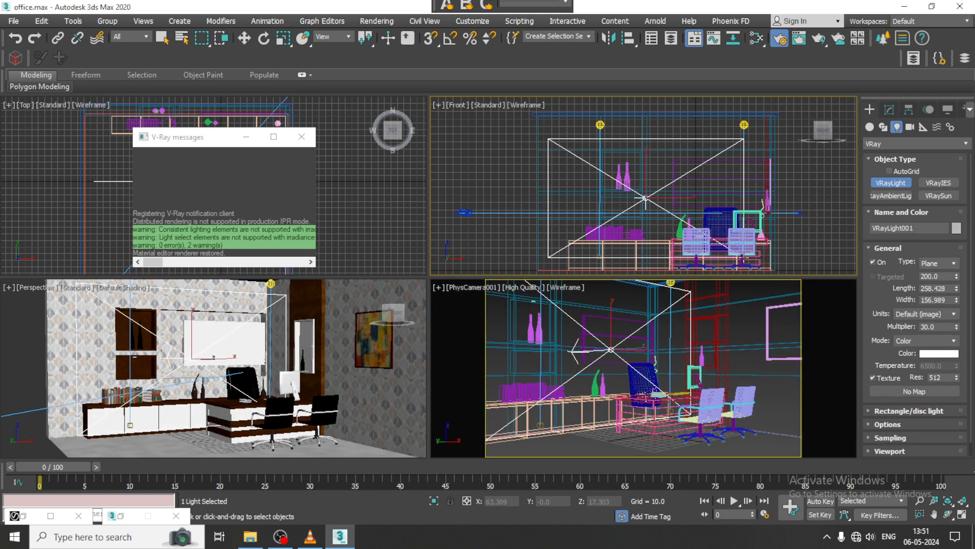
Move the plane light about 279 units along negative Y, out toward the open front of the room.
right_click(227, 377)
key("w")
middle_click_drag(225, 375, 251, 378, "alt")
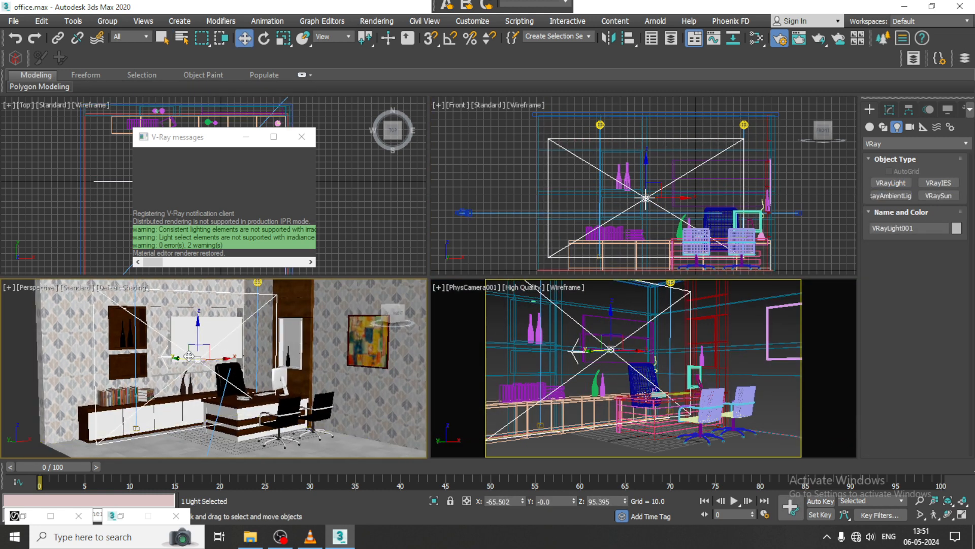
left_click_drag(184, 361, 409, 435)
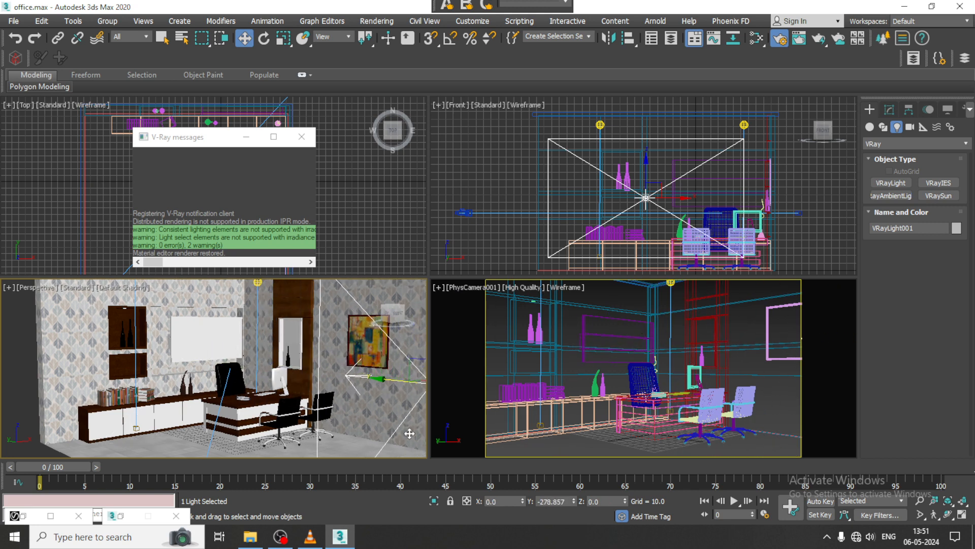
scroll(366, 407, "down", 5)
mouse_move(335, 393)
middle_mouse_down("alt")
mouse_move(373, 404)
mouse_move(333, 394)
middle_mouse_up("alt")
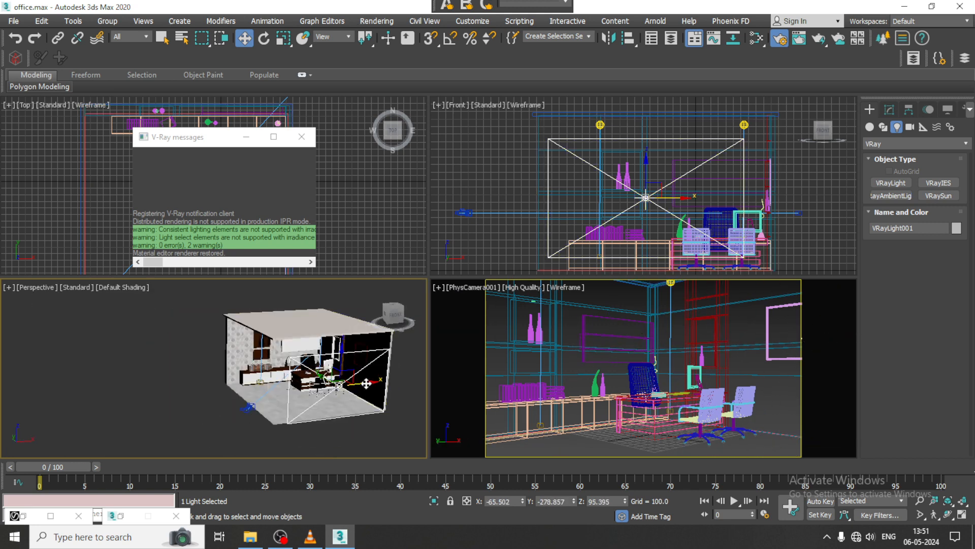
Position the plane light across the room's open front at about X -106, Y -302, Z 113.
left_click_drag(366, 384, 341, 387)
middle_click_drag(274, 395, 305, 390, "alt")
mouse_move(304, 381)
left_mouse_down()
mouse_move(325, 388)
mouse_move(316, 385)
left_mouse_up()
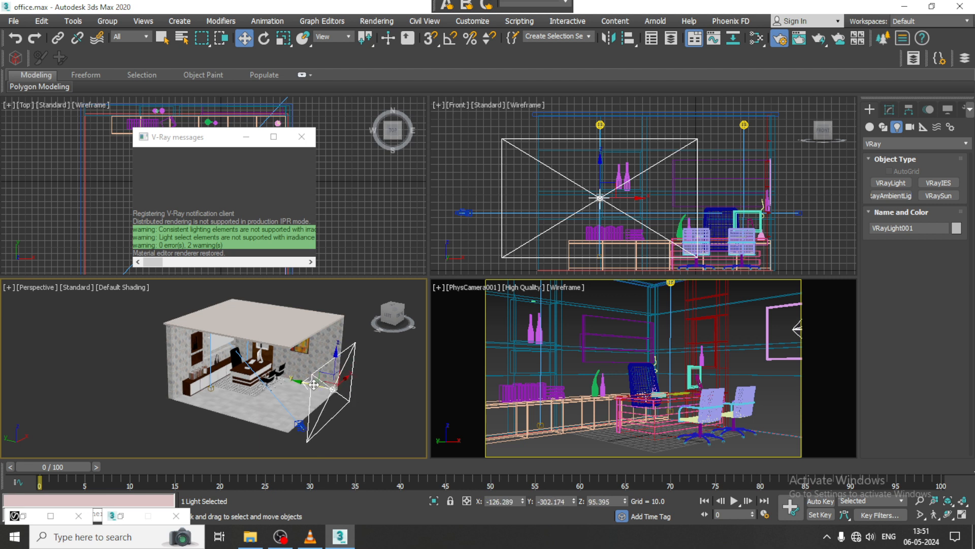
scroll(311, 391, "up", 3)
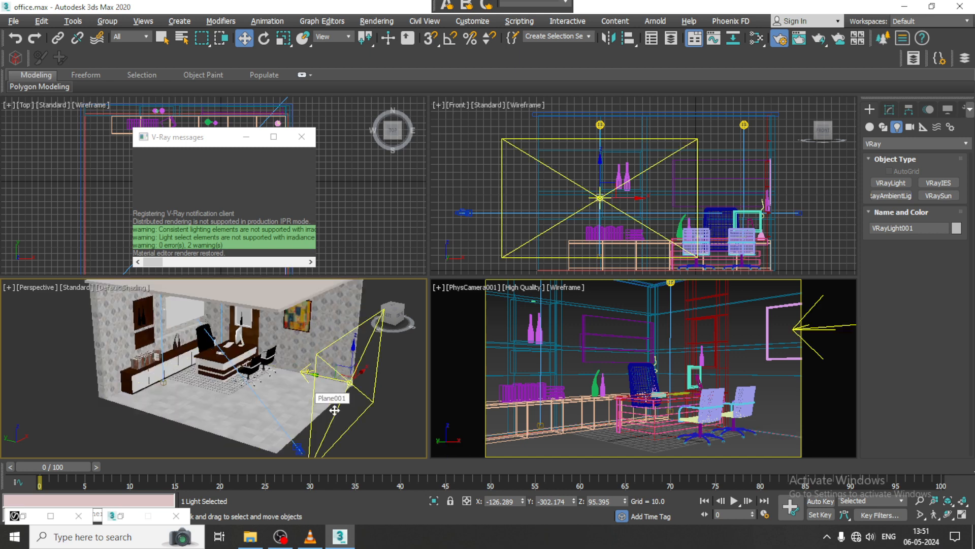
middle_click_drag(346, 394, 328, 394, "alt")
left_click_drag(329, 390, 319, 355)
mouse_move(321, 357)
middle_mouse_down("alt")
mouse_move(350, 369)
mouse_move(318, 364)
middle_mouse_up("alt")
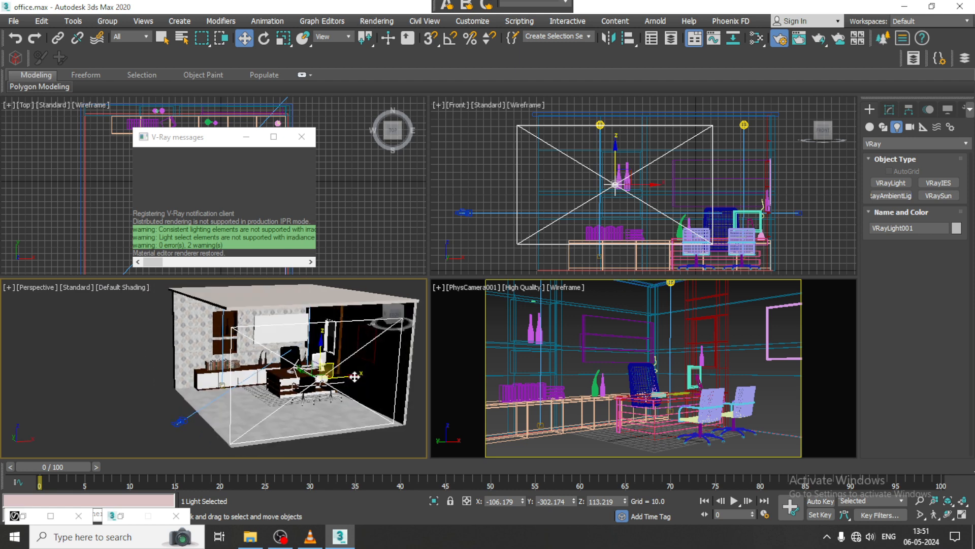
Test render the perspective view with the new plane light from the V-Ray frame buffer.
left_click(42, 522)
left_click(450, 131)
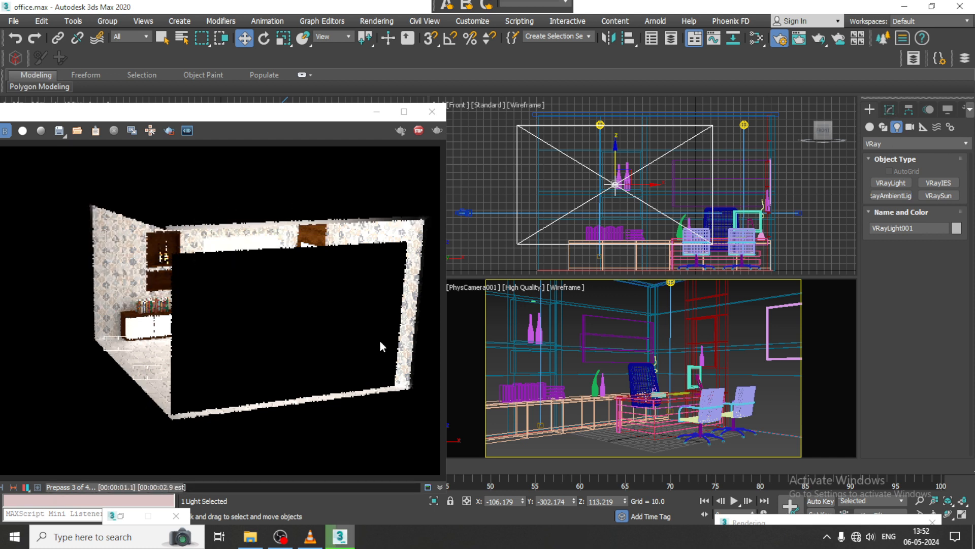
Make the VRay plane light invisible in its options, close the frame buffer, and restore the Render Setup window.
left_click(889, 110)
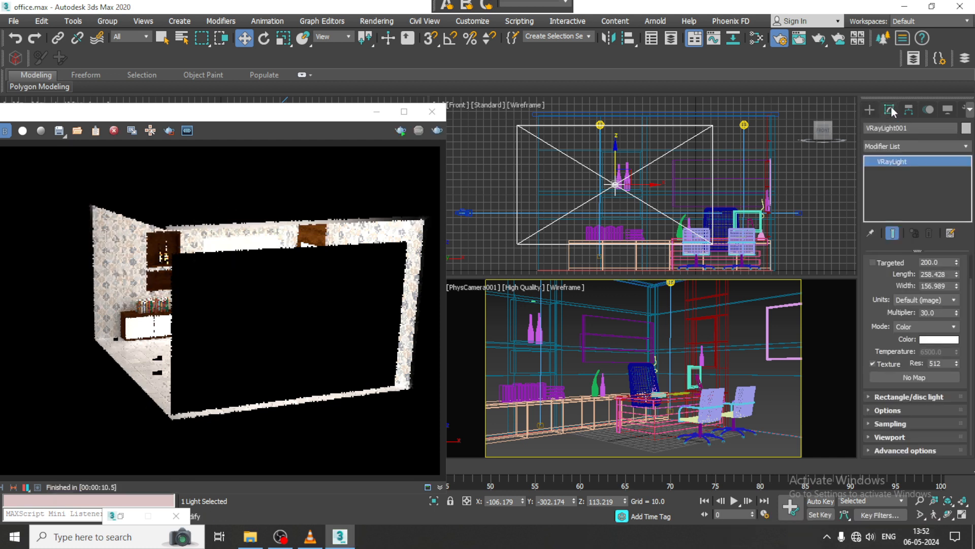
left_click(903, 411)
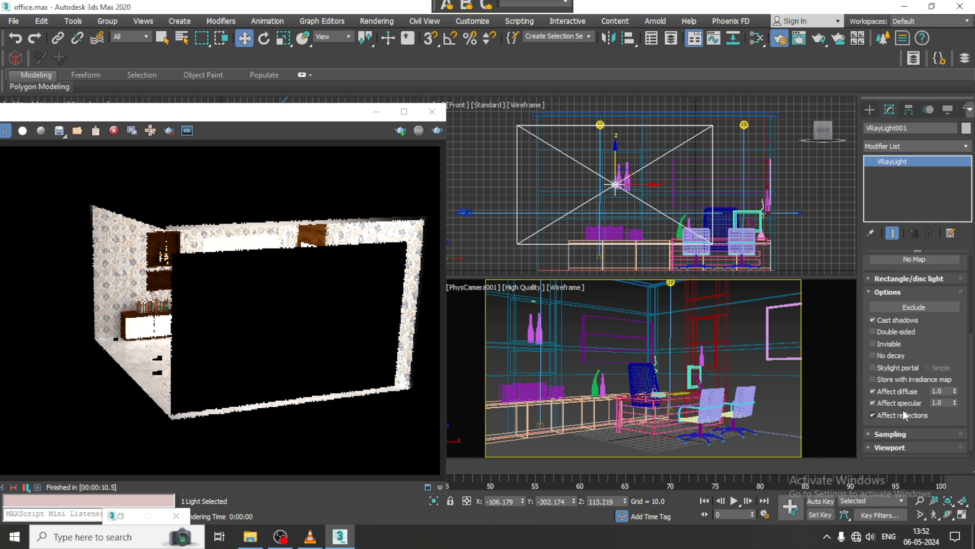
left_click(432, 111)
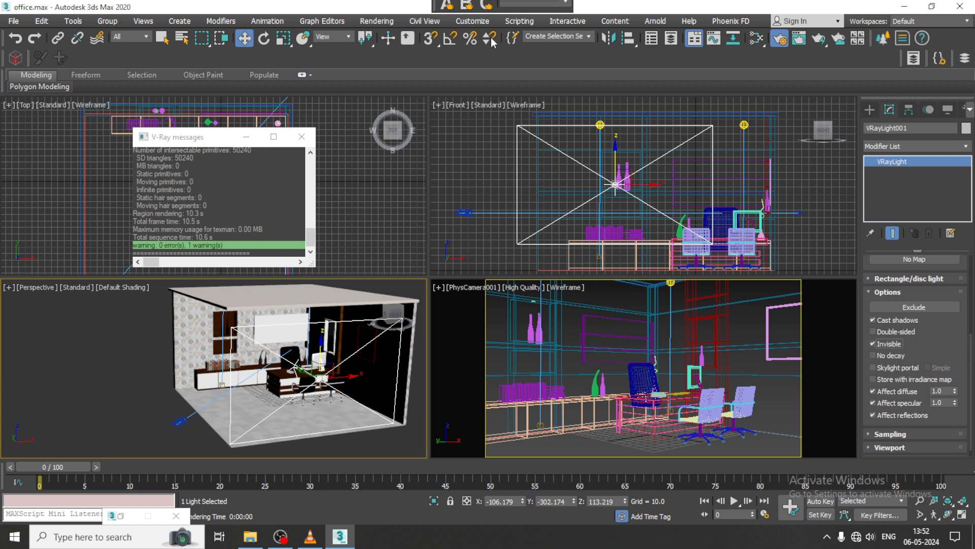
left_click(121, 516)
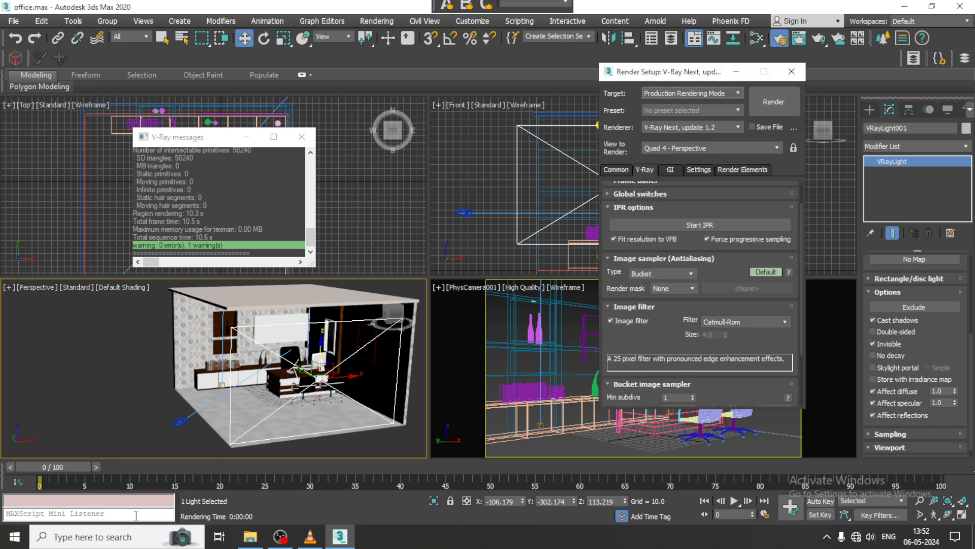
Start a V-Ray IPR render of the PhysCamera001 view and clear the Render Setup window and frame buffer out of the way.
left_click(702, 227)
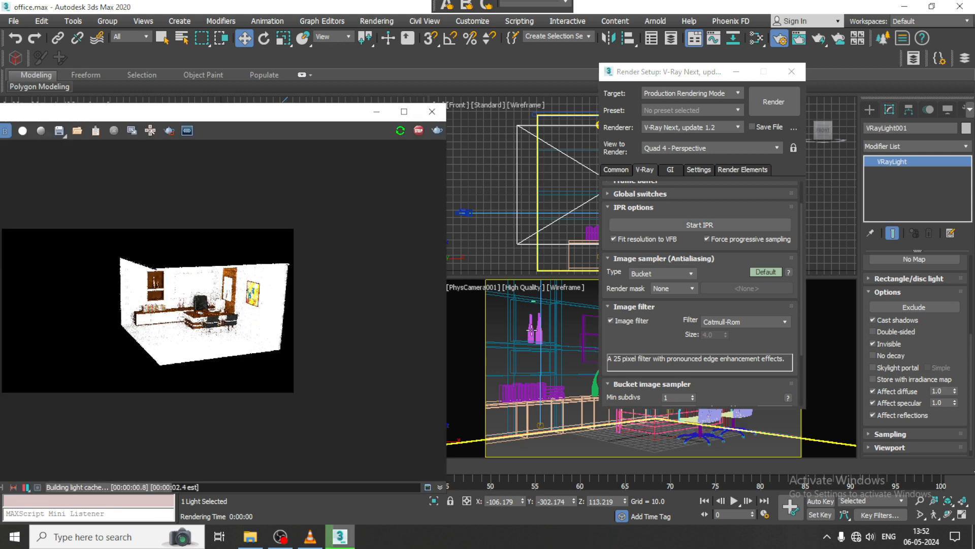
left_click(567, 328)
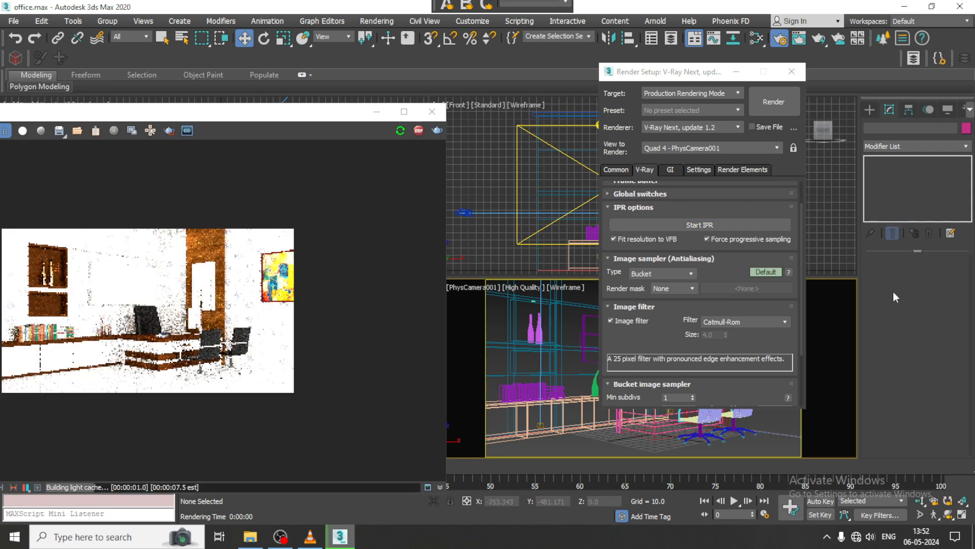
left_click(738, 71)
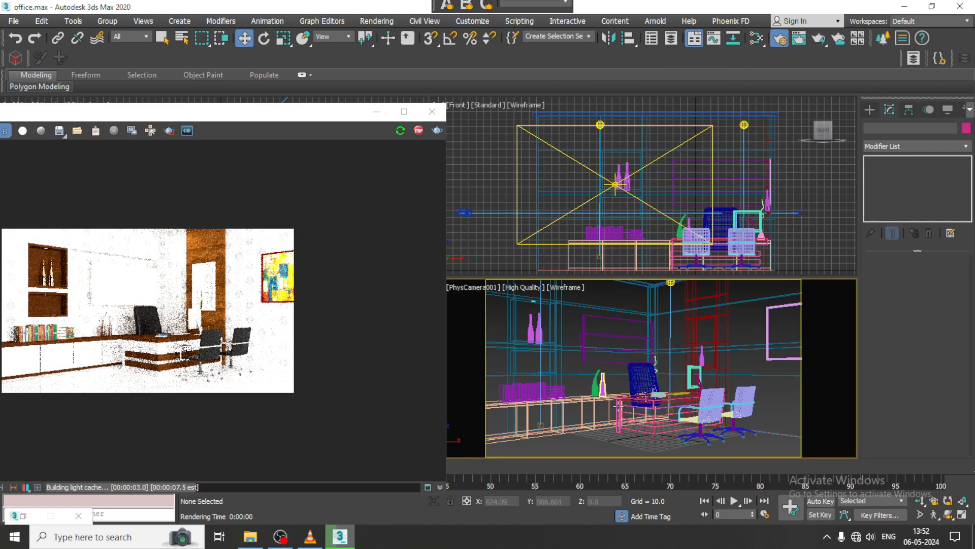
left_click_drag(355, 112, 265, 111)
left_click(396, 371)
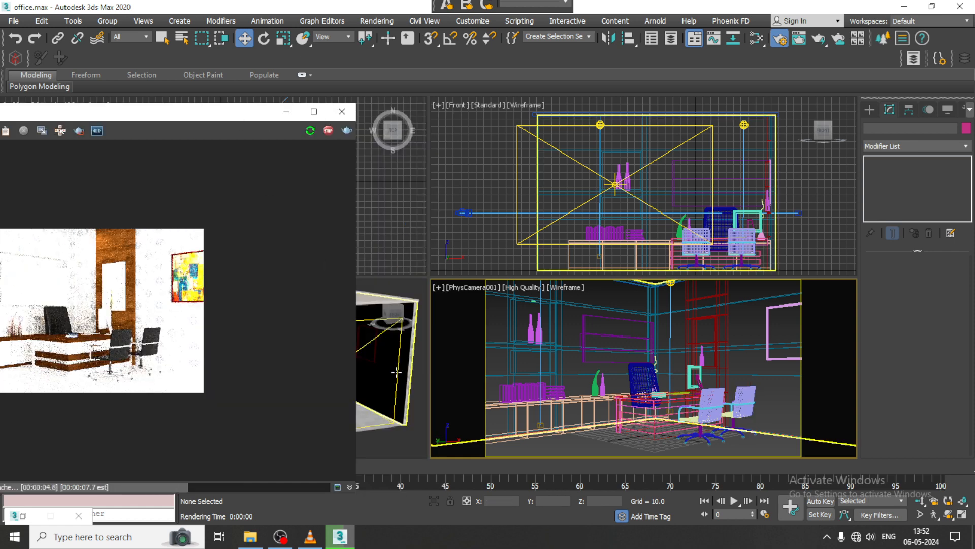
Select the VRay plane light, switch its color mode to Temperature and set the temperature to 4810.
left_click(630, 338)
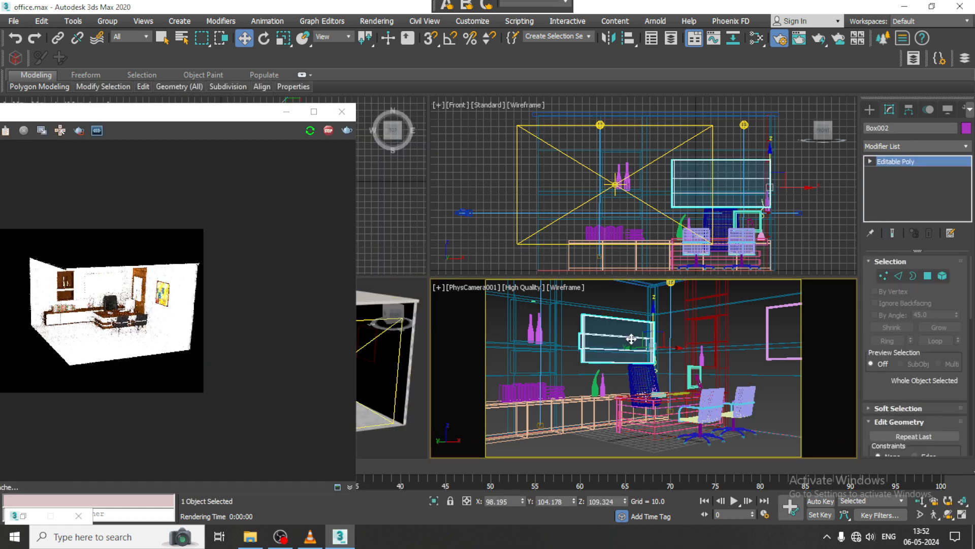
left_click(631, 338)
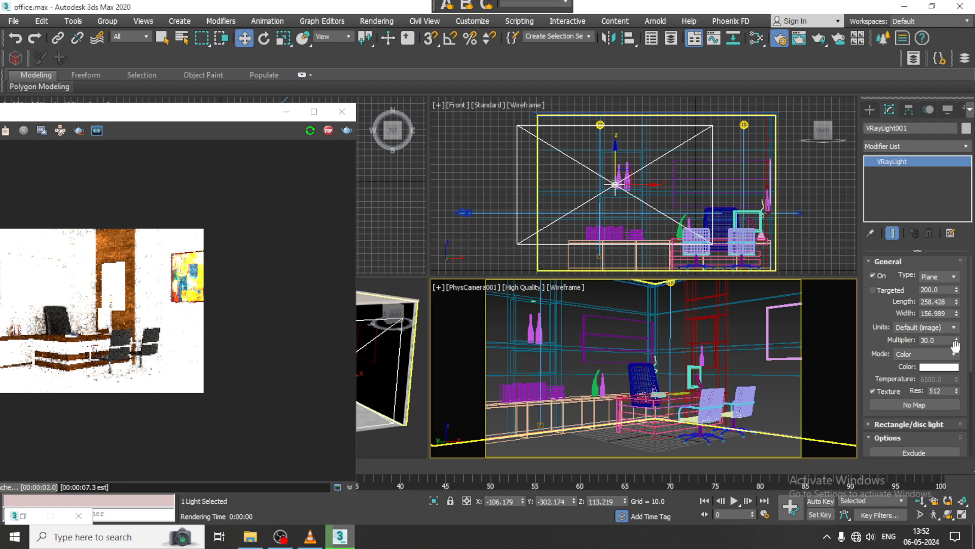
left_click(951, 356)
left_click(931, 376)
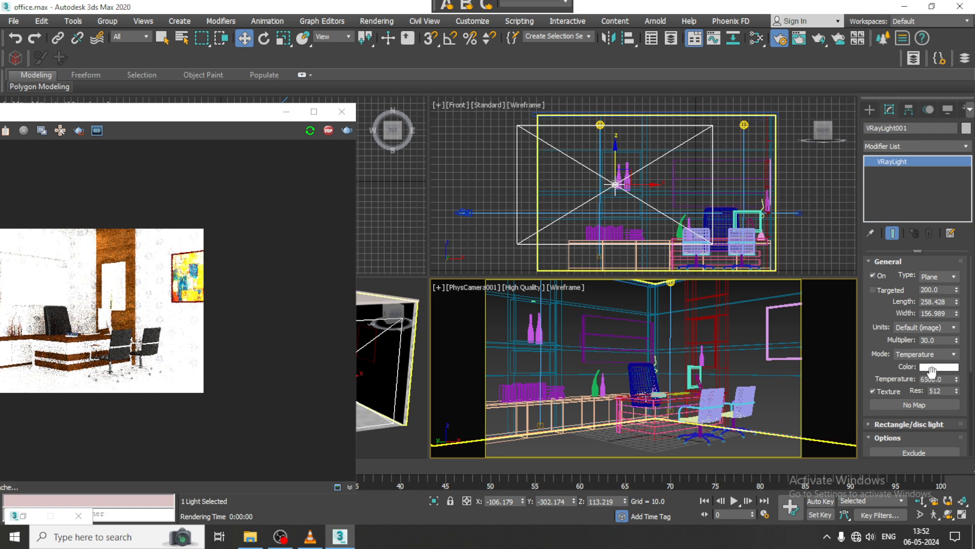
left_click_drag(956, 380, 961, 394)
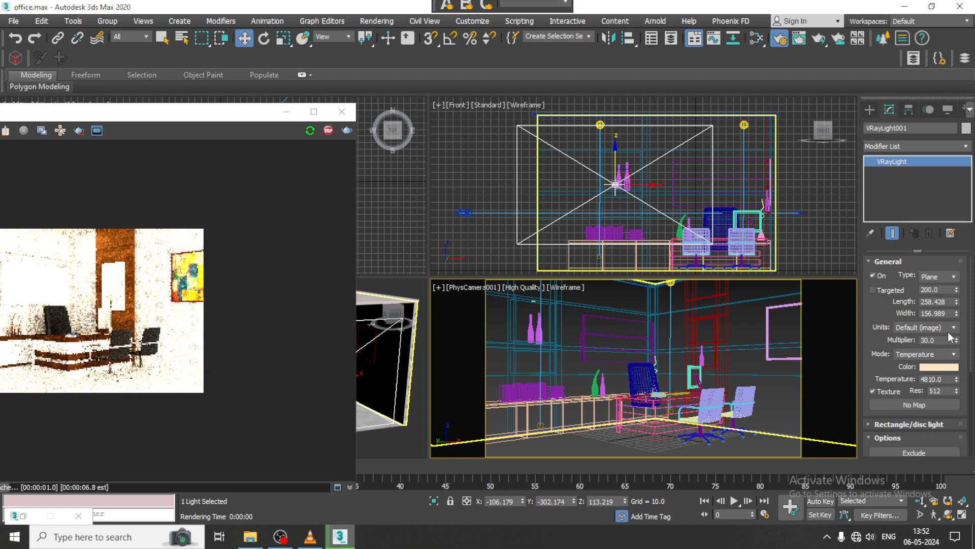
Set the VRay plane light's multiplier to 2 and its temperature to about 4334.
left_click_drag(957, 341, 958, 366)
left_click_drag(147, 120, 296, 96)
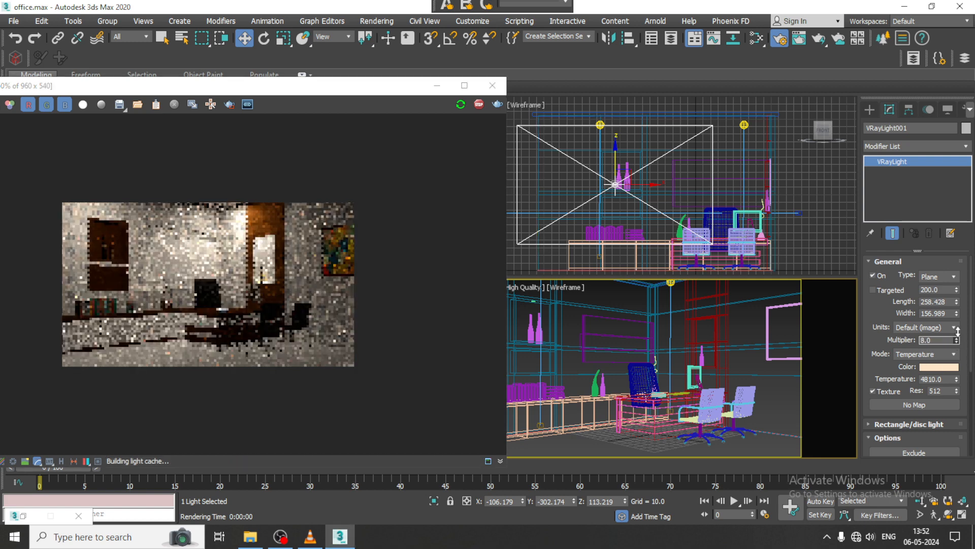
left_click_drag(957, 342, 958, 333)
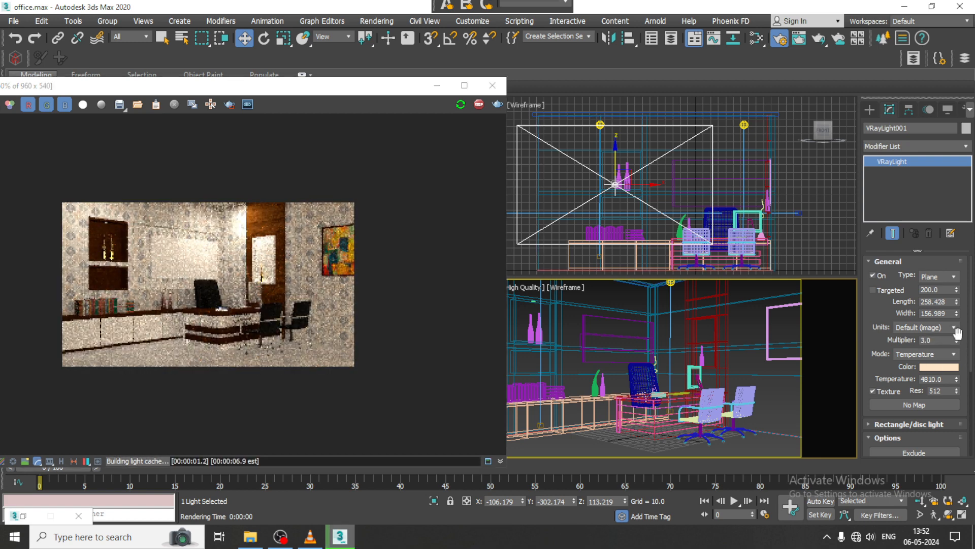
type("2")
key("Return")
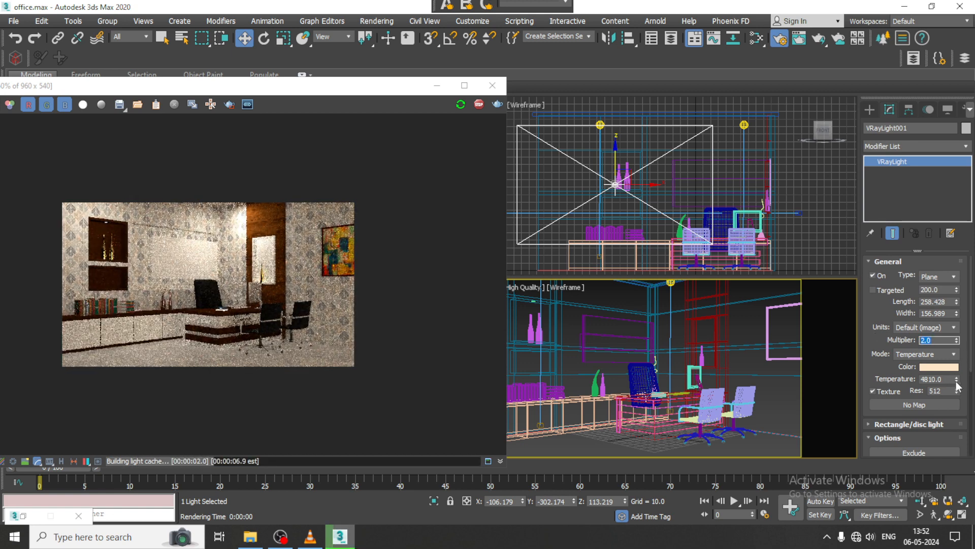
mouse_move(957, 381)
left_mouse_down()
mouse_move(960, 363)
mouse_move(959, 390)
left_mouse_up()
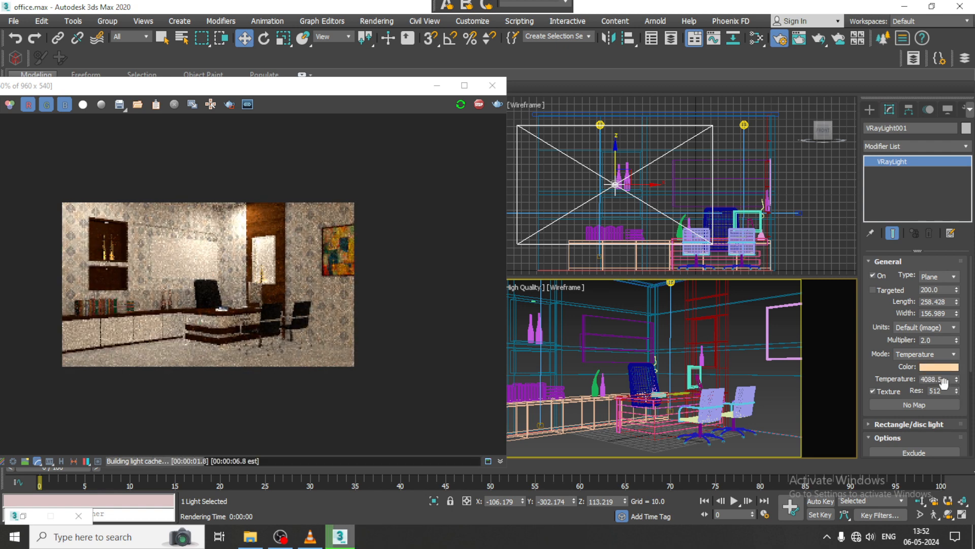
left_click_drag(957, 379, 957, 375)
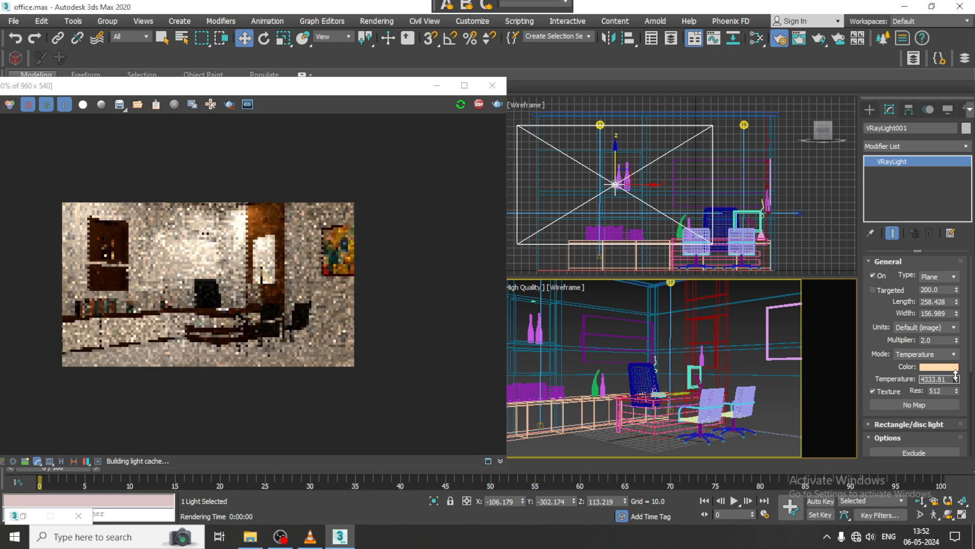
Enable No decay for the VRay plane light and set its multiplier to 0.2.
scroll(879, 287, "down", 3)
left_click_drag(879, 287, 879, 284)
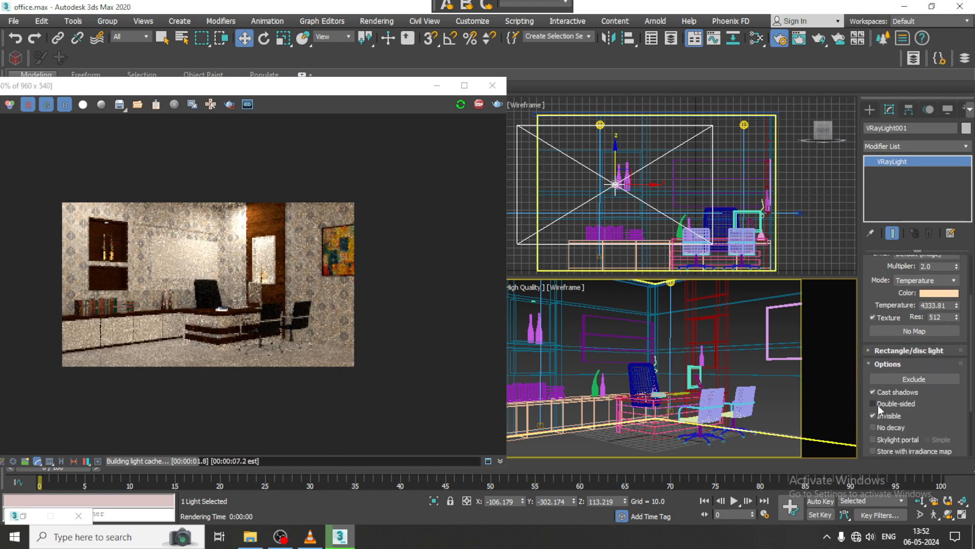
left_click(878, 405)
left_click(878, 405)
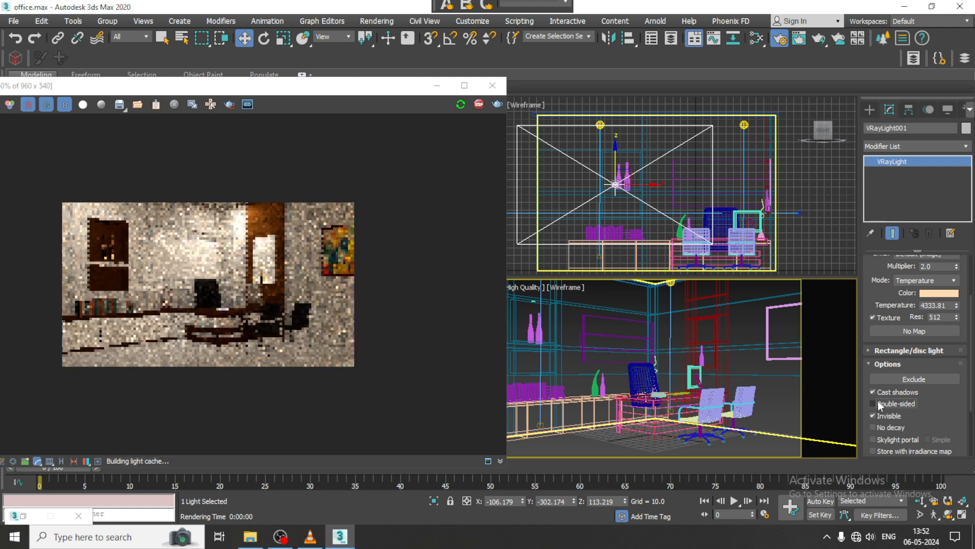
left_click(878, 427)
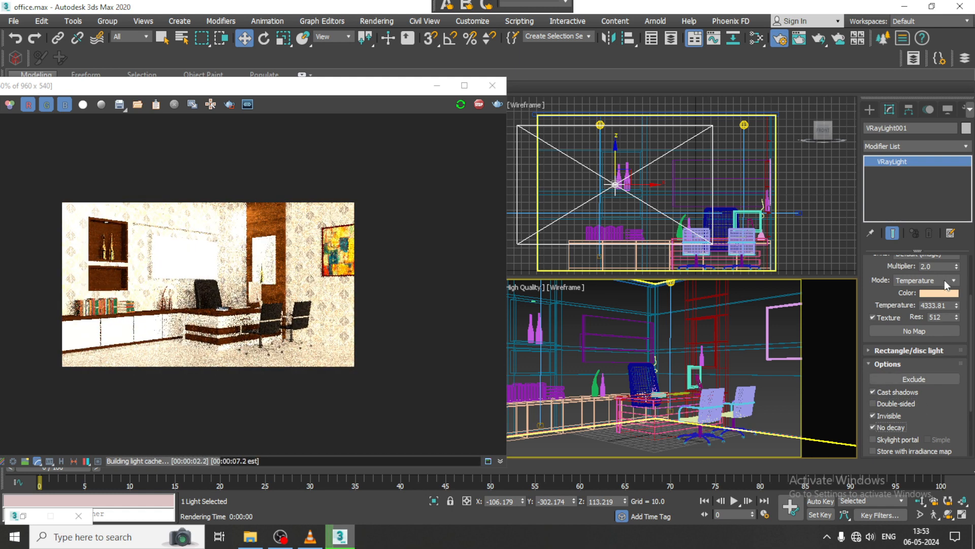
type("0.2")
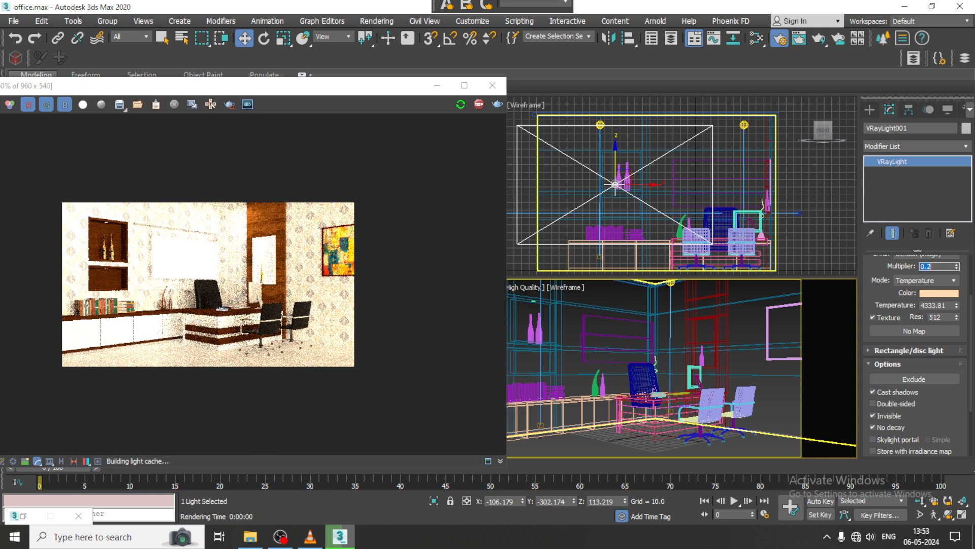
key("Return")
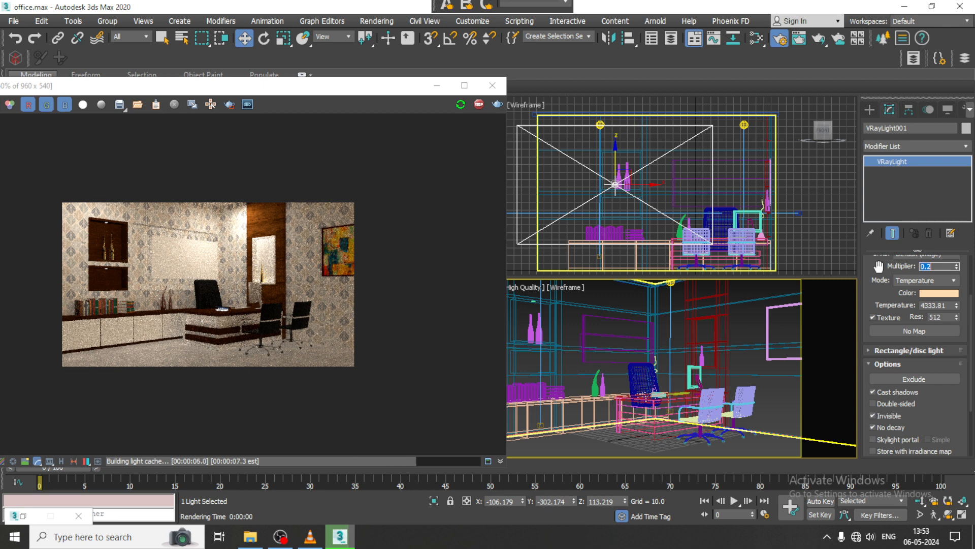
Set the photometric light above the desk to a color temperature of about 5462 Kelvin and a dimming intensity of 3861.2%.
scroll(213, 288, "up", 2)
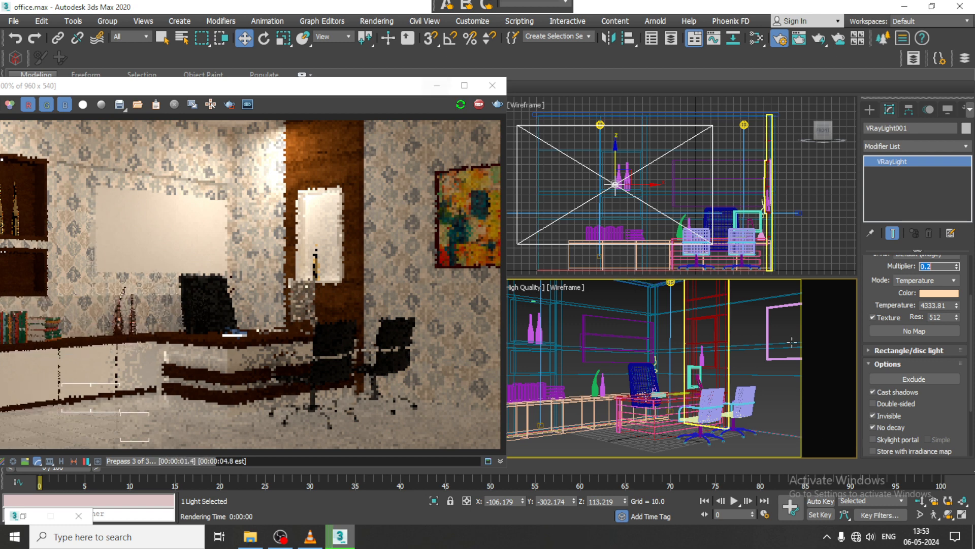
left_click(671, 282)
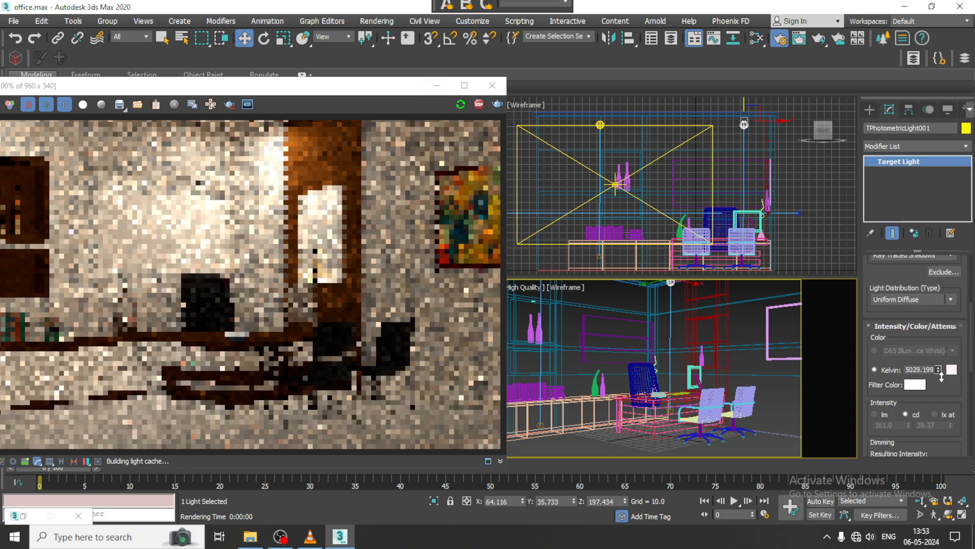
mouse_move(938, 369)
left_mouse_down()
mouse_move(944, 357)
mouse_move(949, 388)
mouse_move(950, 369)
left_mouse_up()
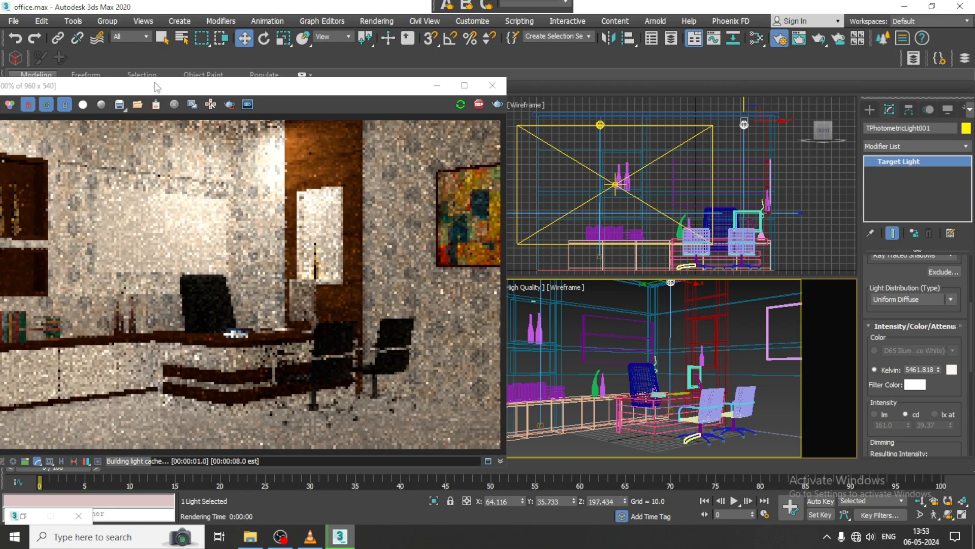
left_click_drag(252, 88, 355, 82)
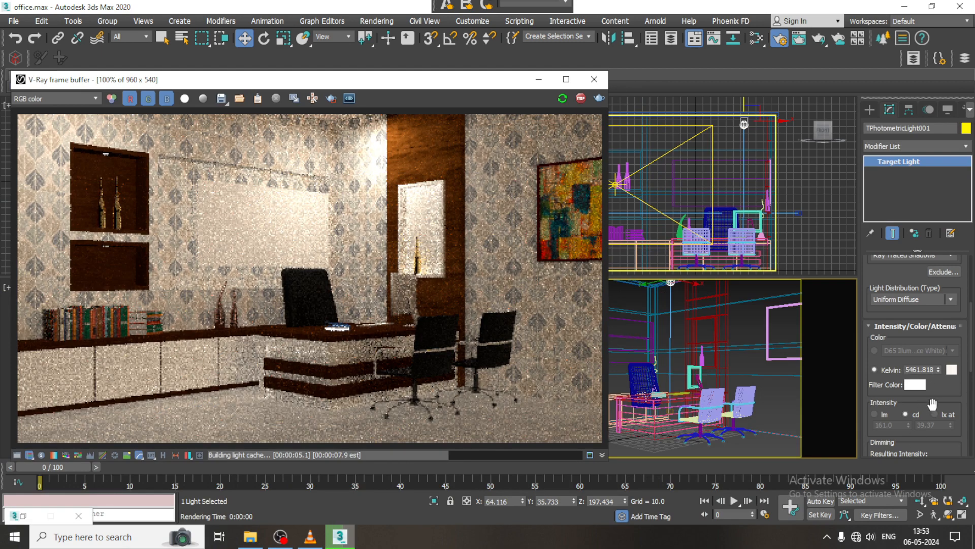
left_click_drag(933, 404, 928, 323)
left_click_drag(913, 412, 921, 430)
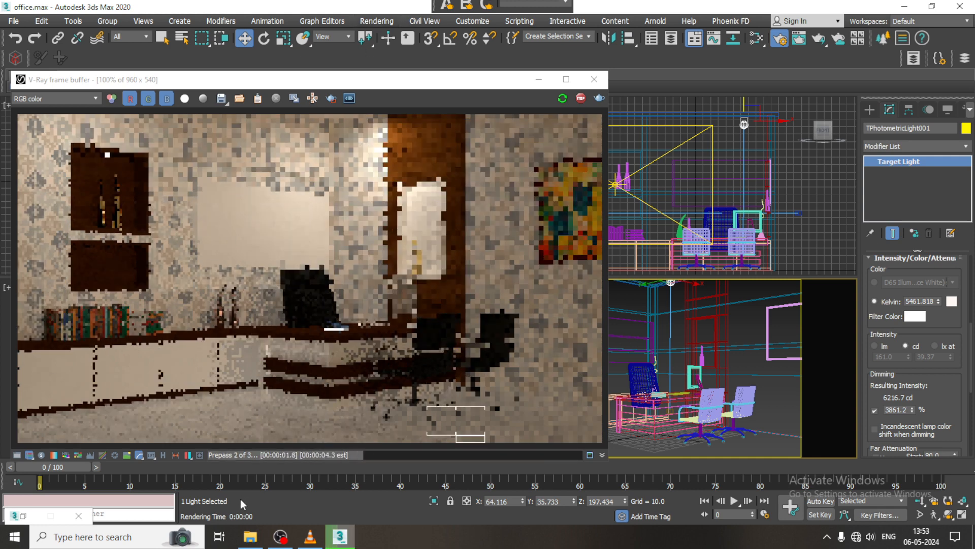
left_click(282, 537)
left_click(283, 539)
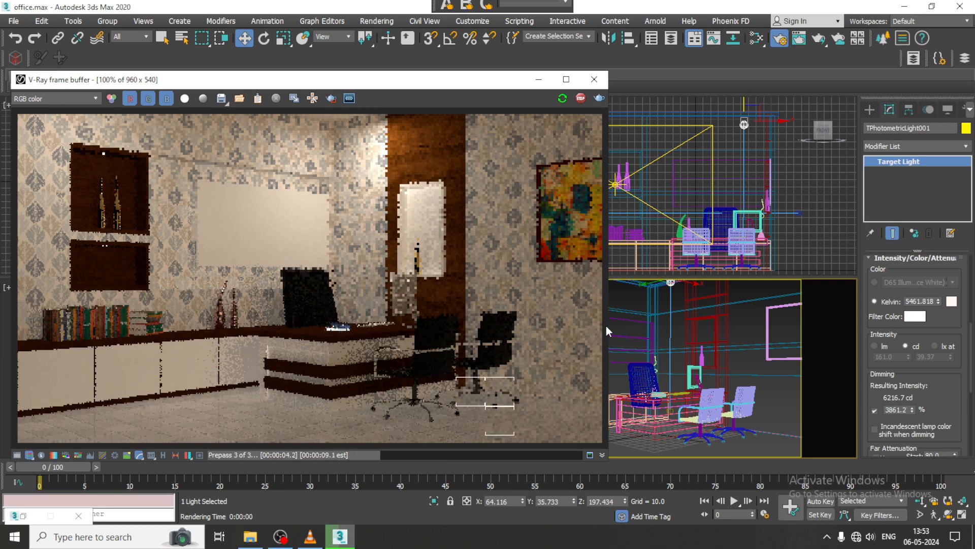
scroll(955, 285, "down", 5)
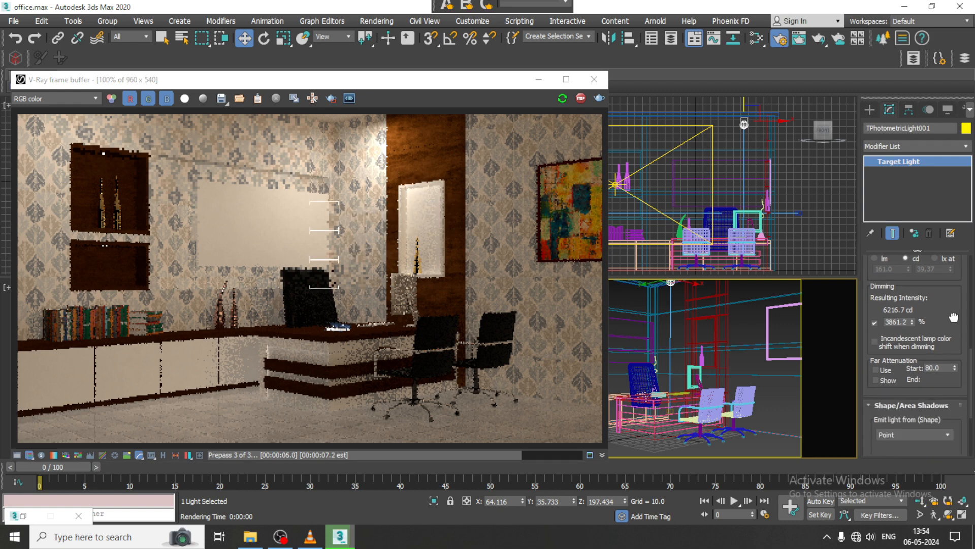
left_click_drag(955, 285, 962, 302)
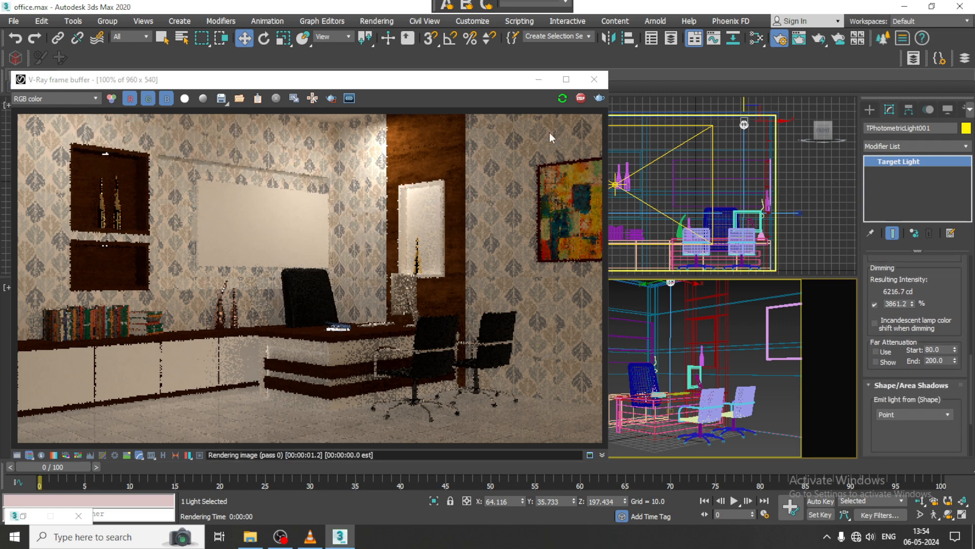
Minimize the frame buffer and try to select the photometric light above the low cabinet together with its target in the perspective view.
left_click_drag(537, 84, 462, 85)
left_click(463, 82)
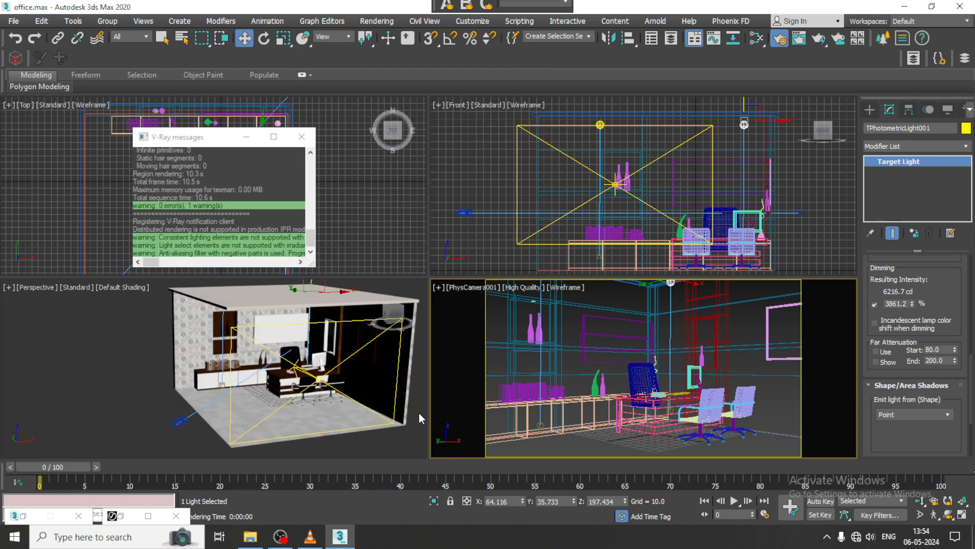
middle_click_drag(282, 357, 325, 354, "alt")
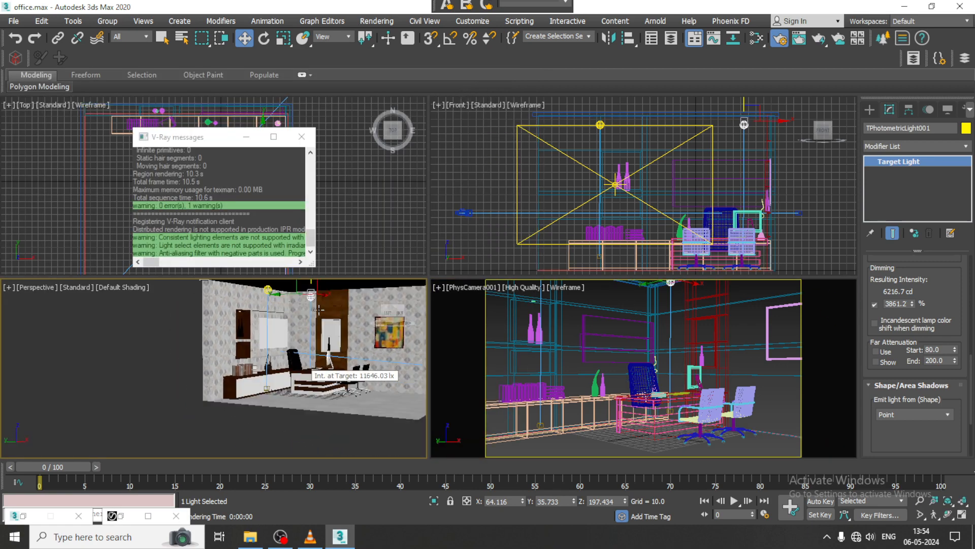
left_click(263, 290)
scroll(294, 397, "up", 2)
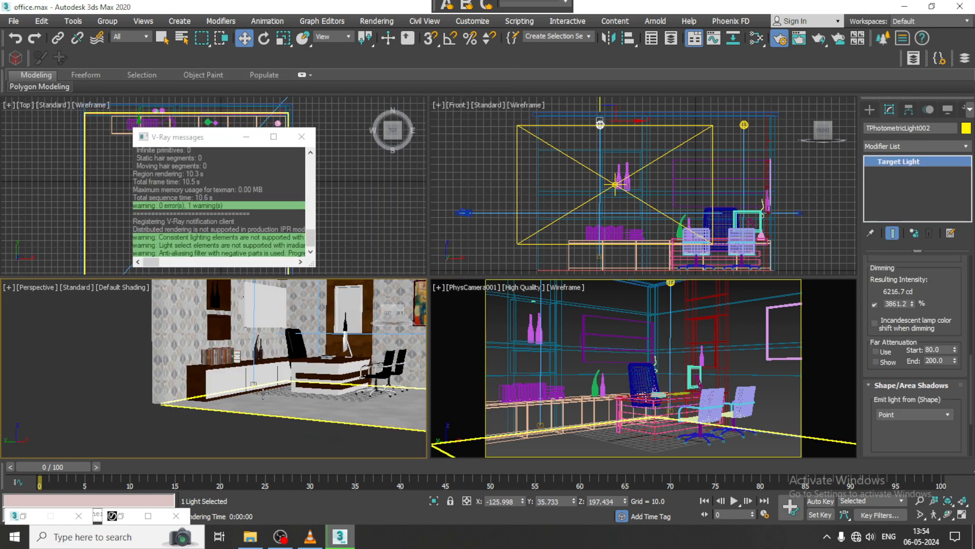
left_click(287, 379)
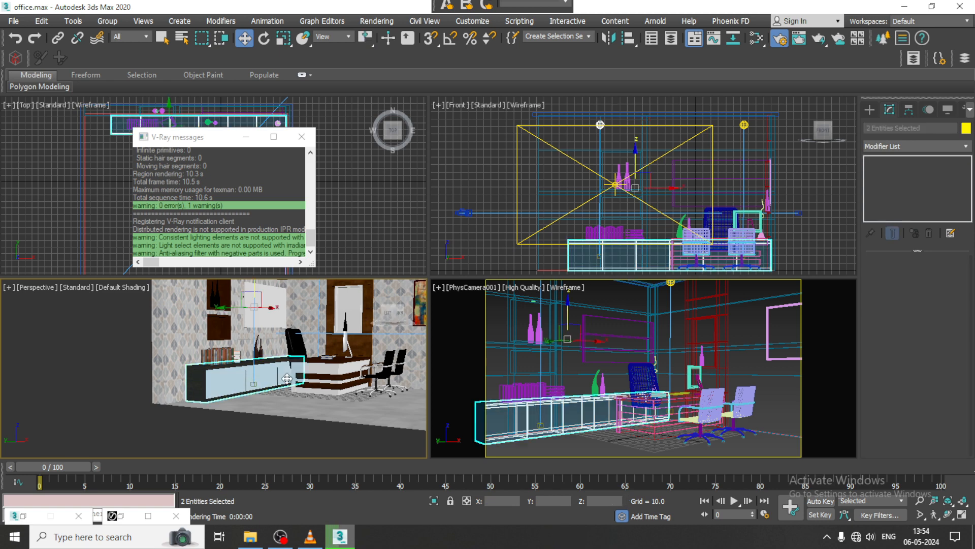
left_click(256, 381)
Restrict the selection filter to Lights and select the photometric light above the low cabinet together with its target.
left_click(136, 38)
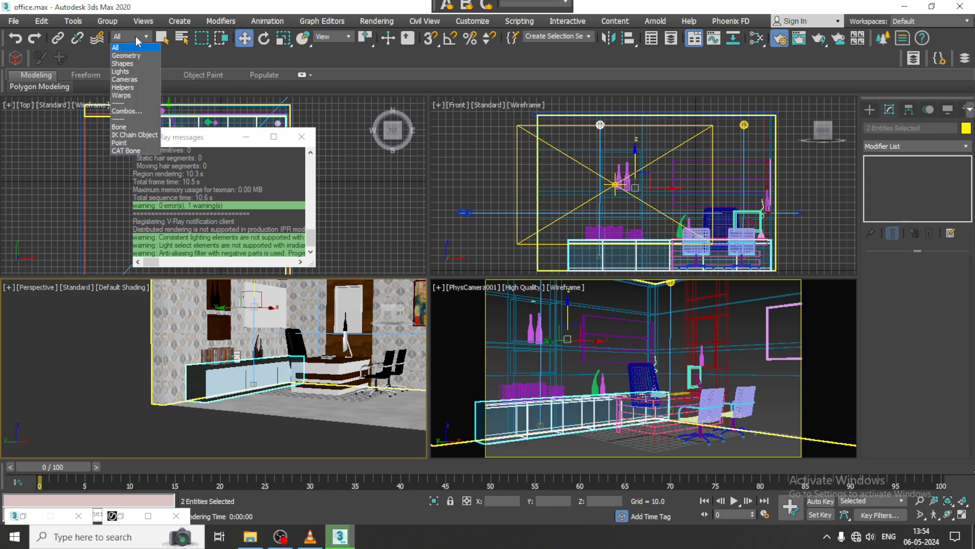
left_click(136, 71)
scroll(306, 403, "up", 1)
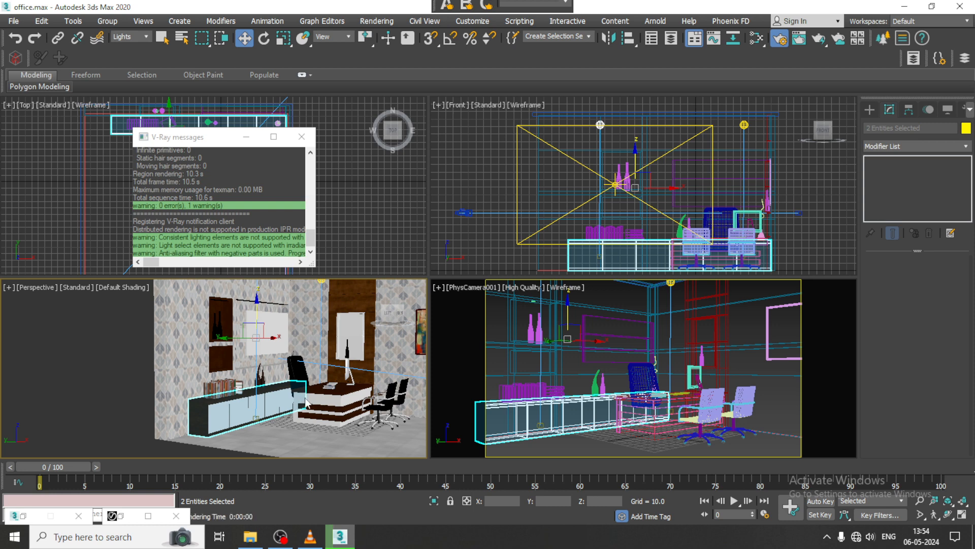
middle_click_drag(307, 367, 305, 371)
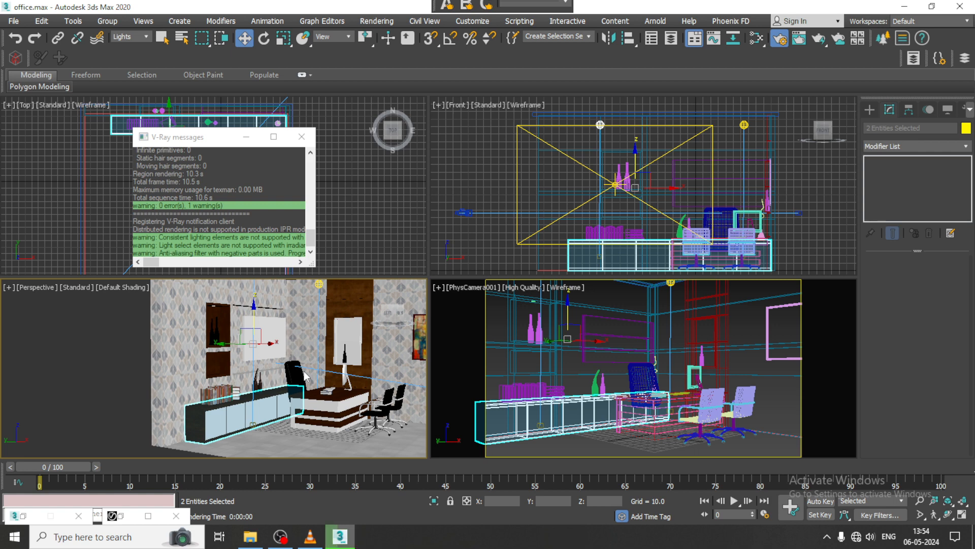
middle_click_drag(273, 329, 280, 355)
middle_click_drag(302, 401, 297, 351)
left_click(132, 366)
middle_click_drag(271, 297, 282, 349, "alt")
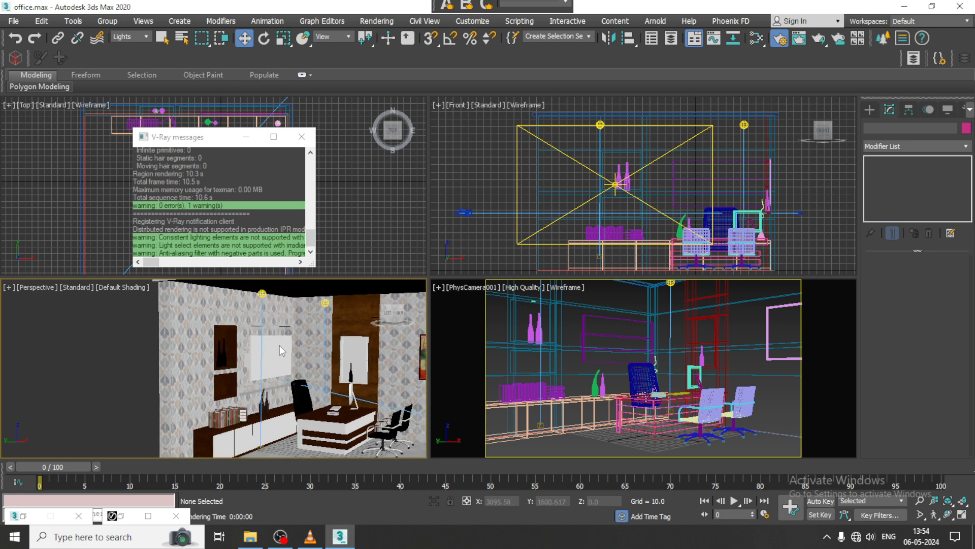
left_click(296, 390)
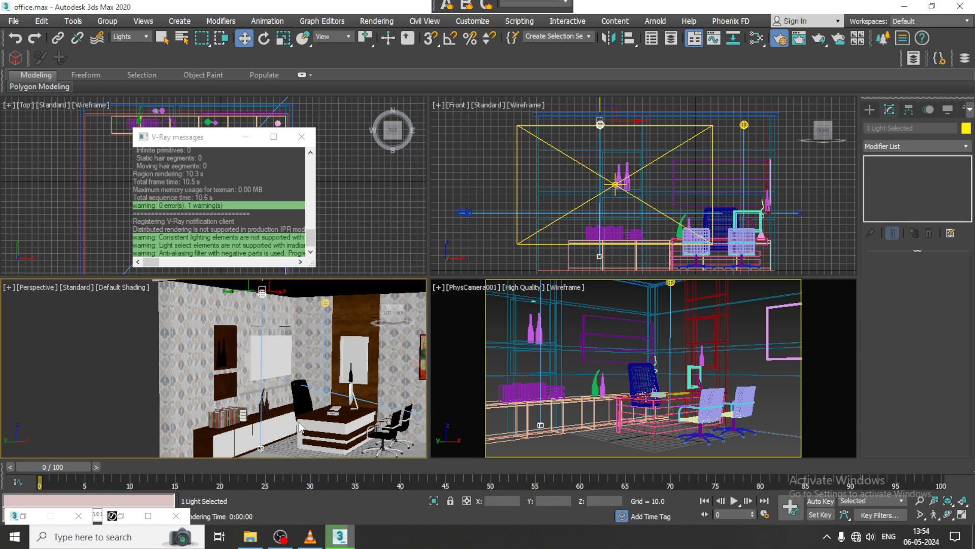
Bring back the frame buffer and copy the photometric light with its target from above the low cabinet to the area near the chairs.
middle_click_drag(300, 426, 278, 420)
left_click(122, 516)
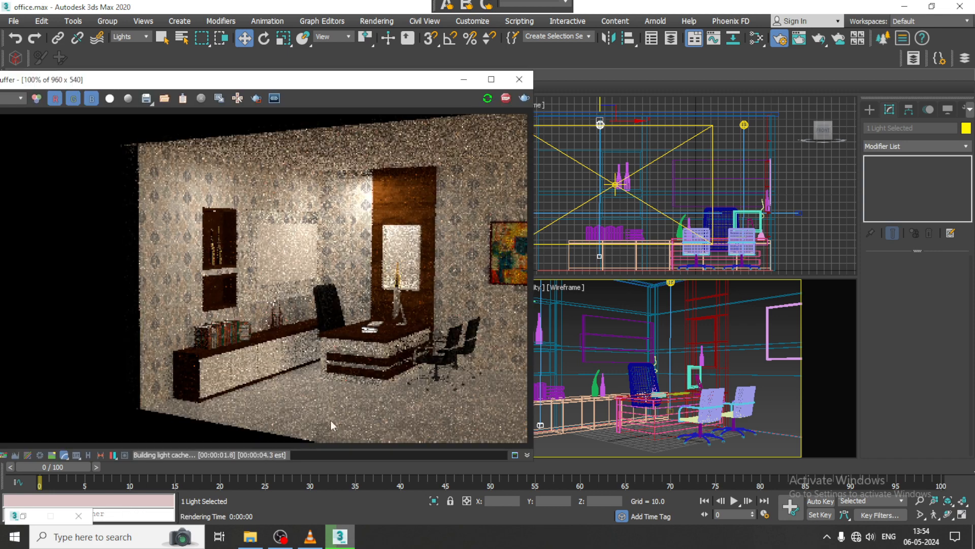
left_click_drag(304, 83, 187, 82)
right_click(628, 375)
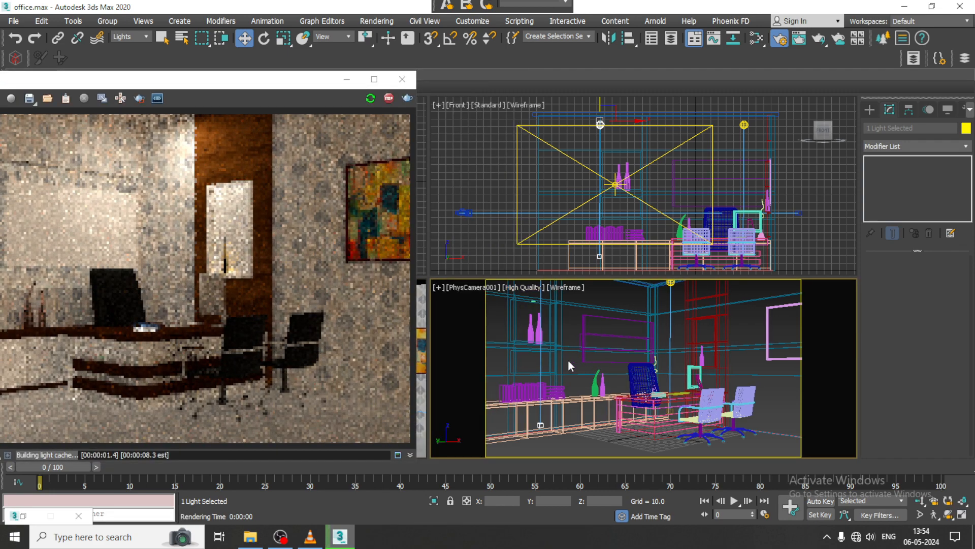
left_click_drag(272, 82, 191, 82)
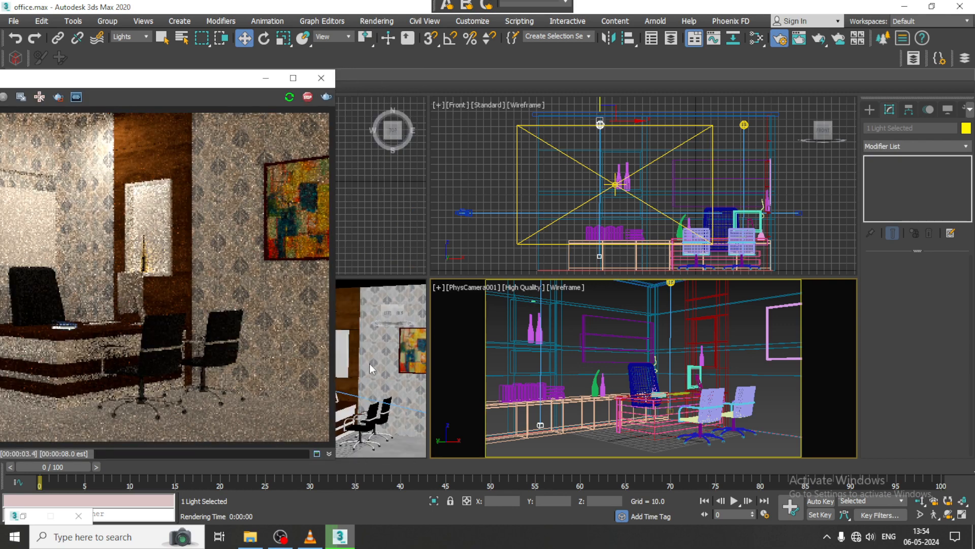
scroll(369, 361, "down", 6)
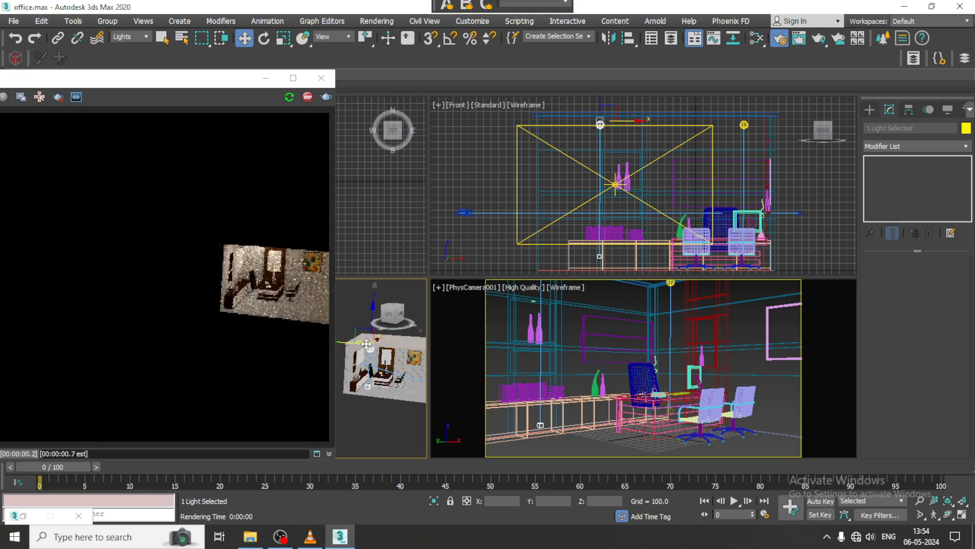
left_click_drag(346, 343, 390, 353, "shift")
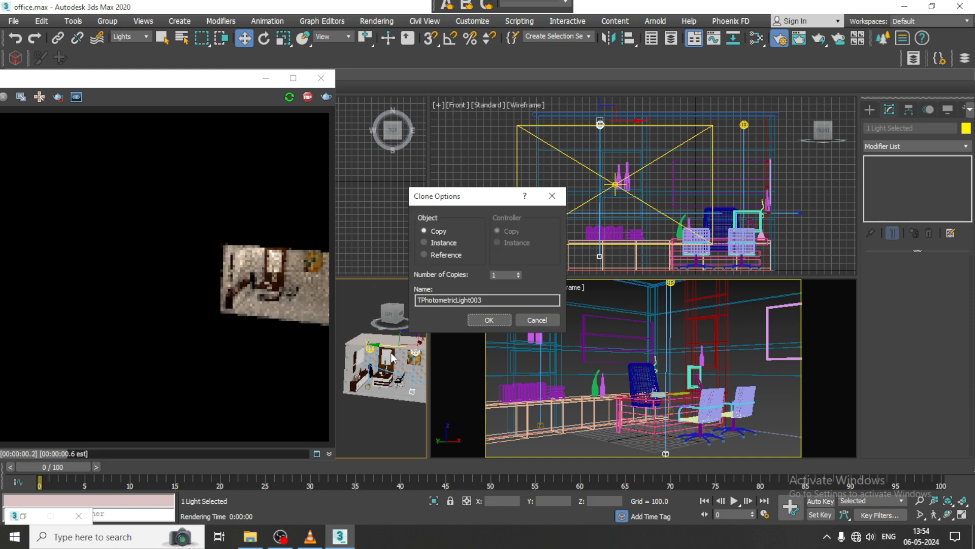
left_click(489, 320)
Select the photometric light above the desk in the camera view and set its color temperature to about 6991 Kelvin.
left_click(599, 332)
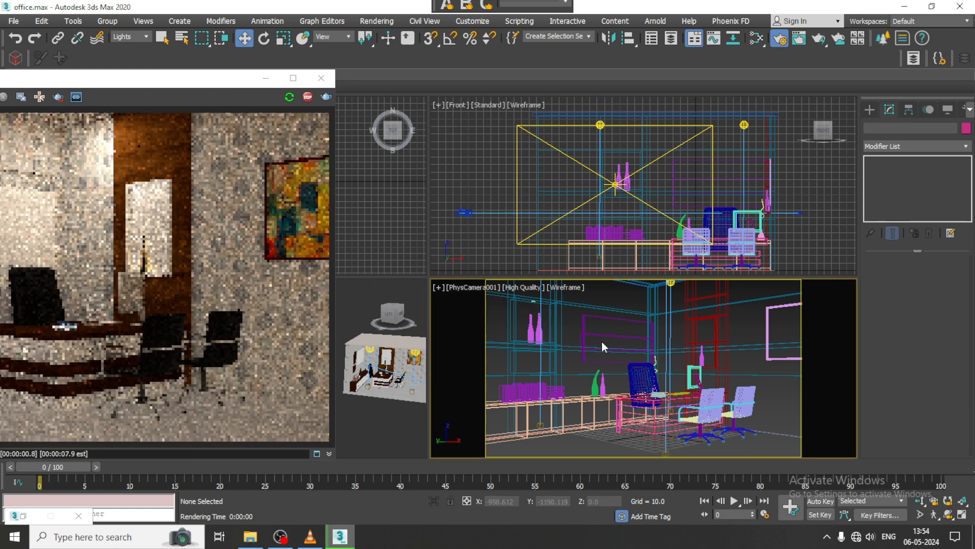
scroll(188, 268, "down", 3)
left_click_drag(140, 79, 235, 70)
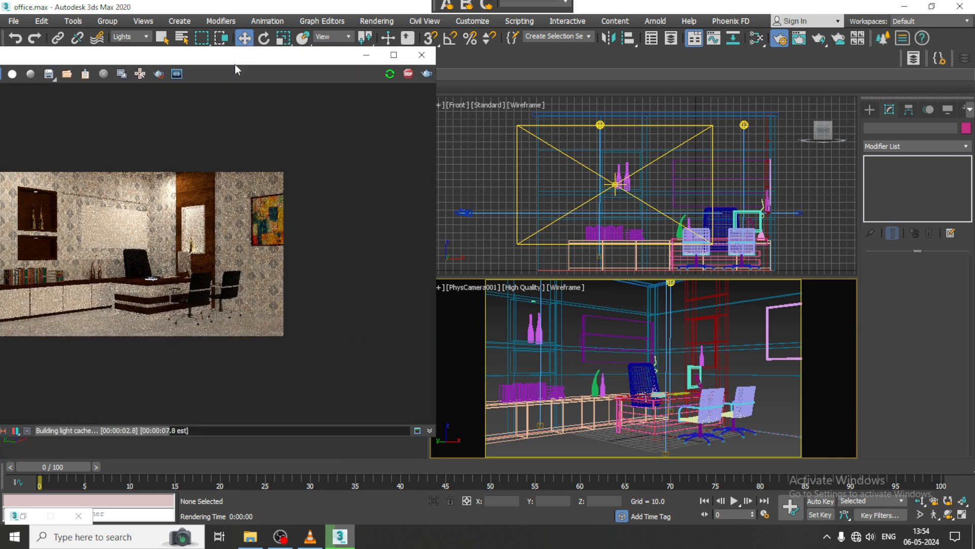
left_click(671, 284)
scroll(941, 428, "down", 4)
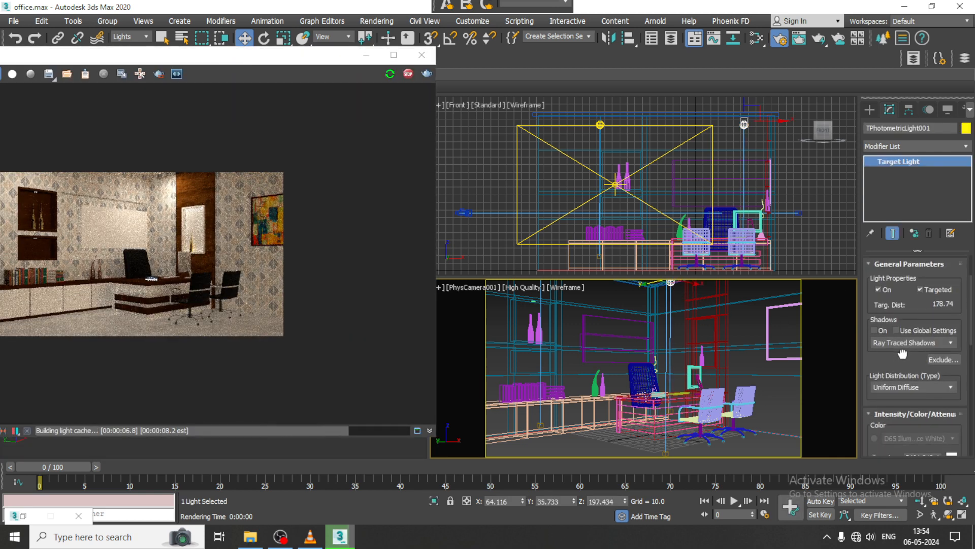
left_click_drag(939, 424, 941, 404)
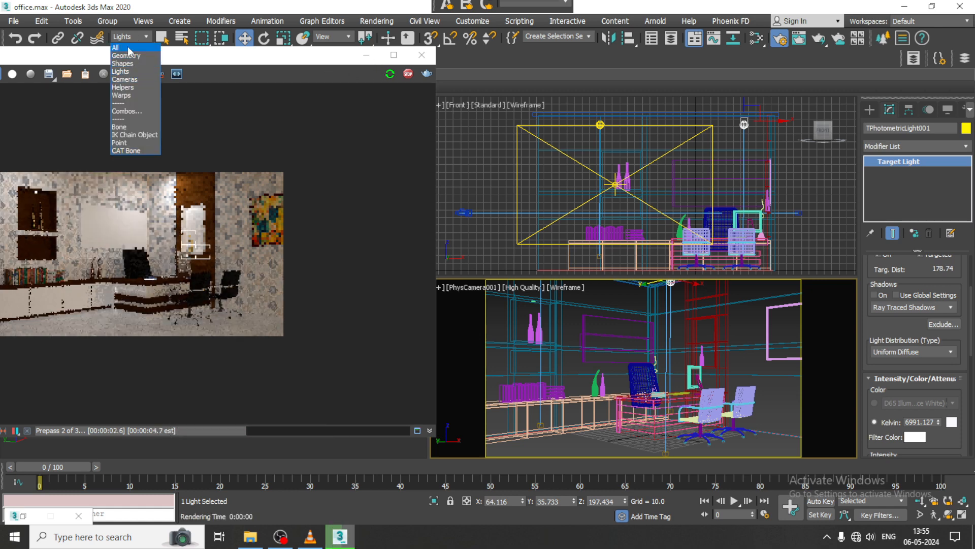
Set the selection filter back to All and clear the selection in the camera view.
left_click(116, 47)
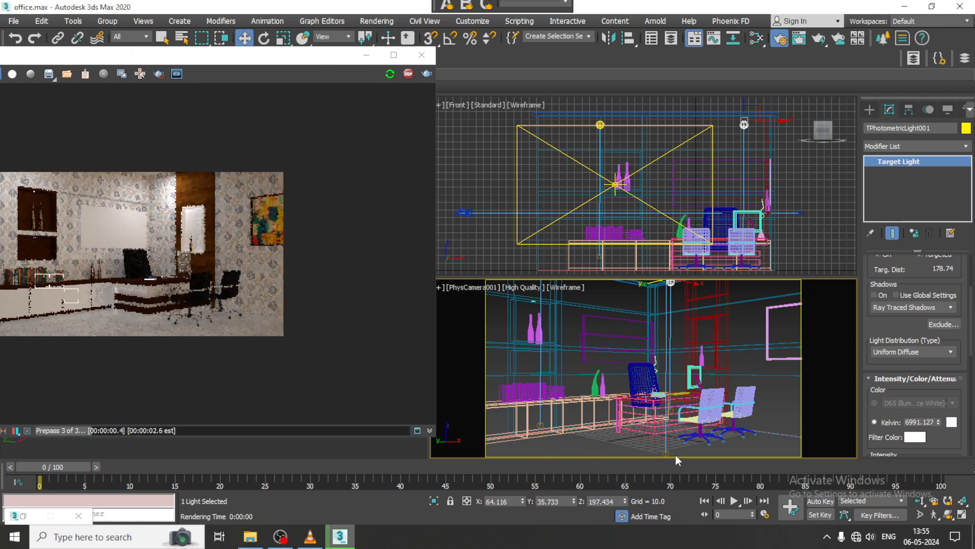
left_click(636, 453)
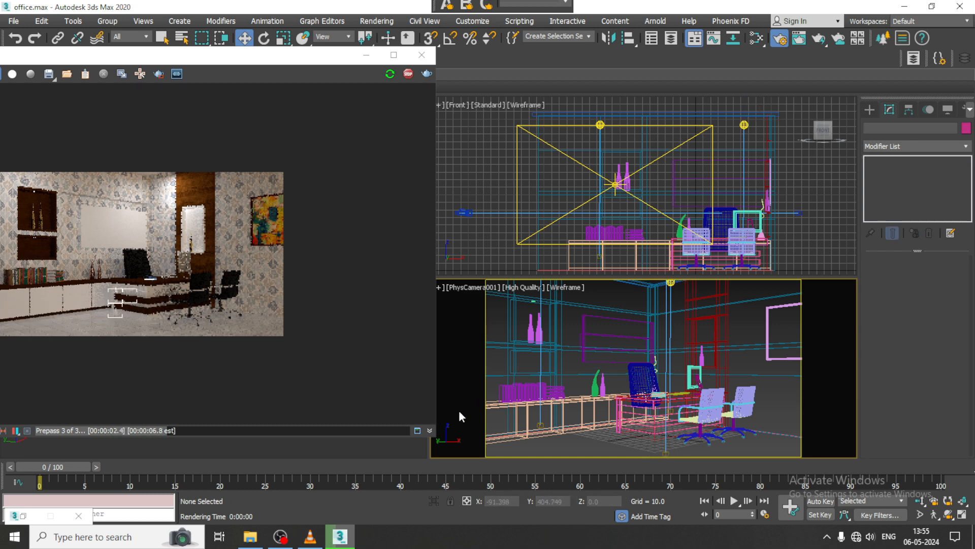
middle_click_drag(457, 410, 503, 409)
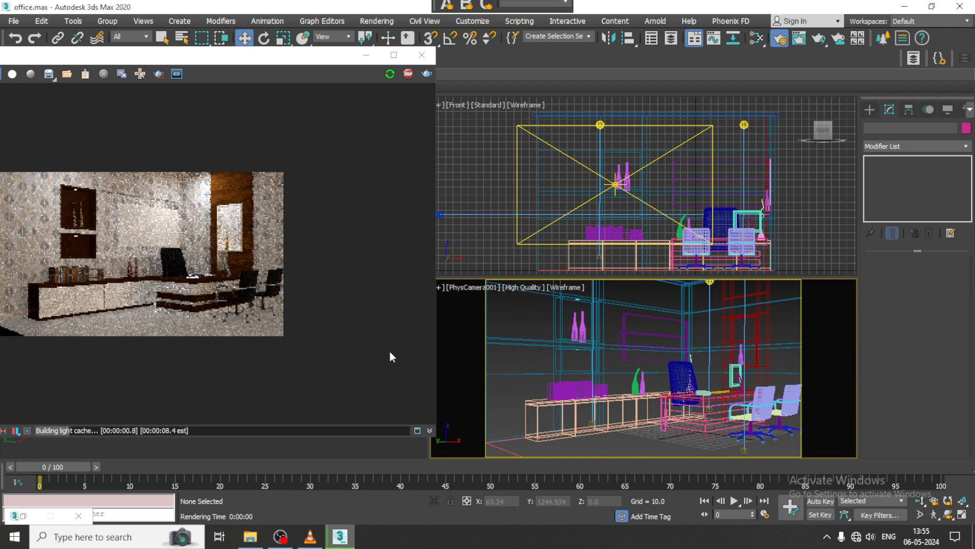
key("ctrl+z")
key("ctrl+z")
key("ctrl+z")
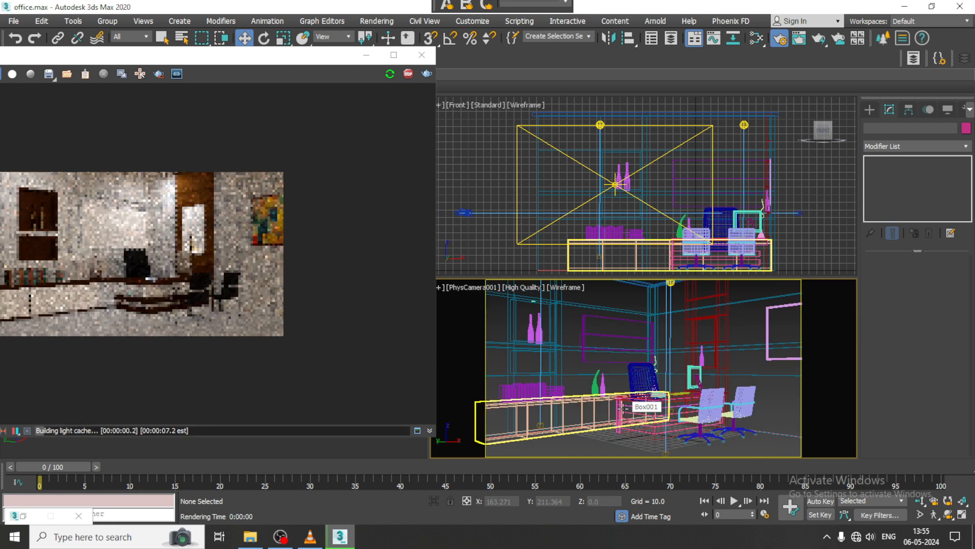
Select the floor in the perspective view, reactivate the camera view and open the Slate Material Editor.
left_click_drag(283, 60, 212, 70)
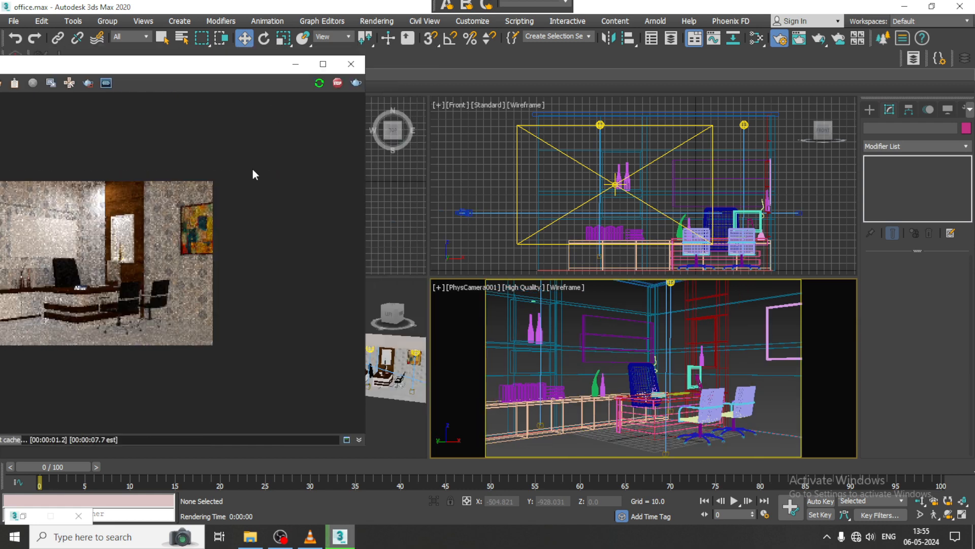
left_click(399, 390)
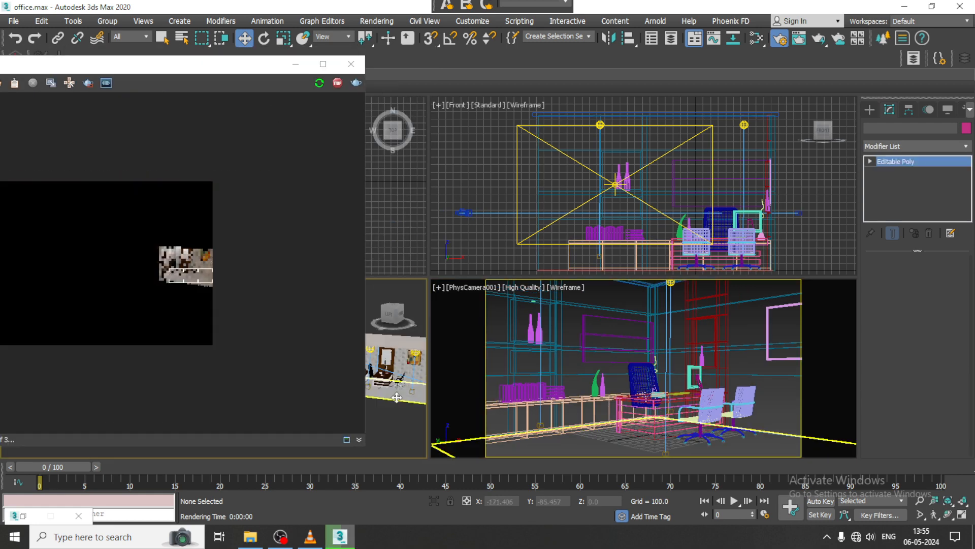
right_click(630, 388)
key("m")
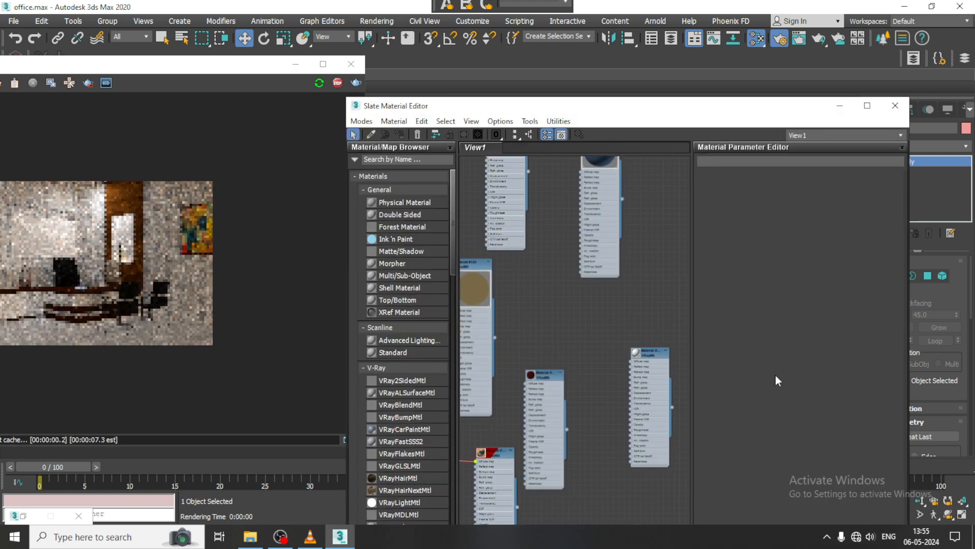
Locate the floor VRayMtl among the material nodes and open its parameters.
middle_click_drag(565, 239, 654, 389)
middle_click_drag(641, 191, 577, 361)
mouse_move(594, 189)
middle_mouse_down()
mouse_move(580, 374)
mouse_move(633, 449)
middle_mouse_up()
middle_click_drag(618, 325, 618, 444)
middle_click_drag(627, 255, 629, 349)
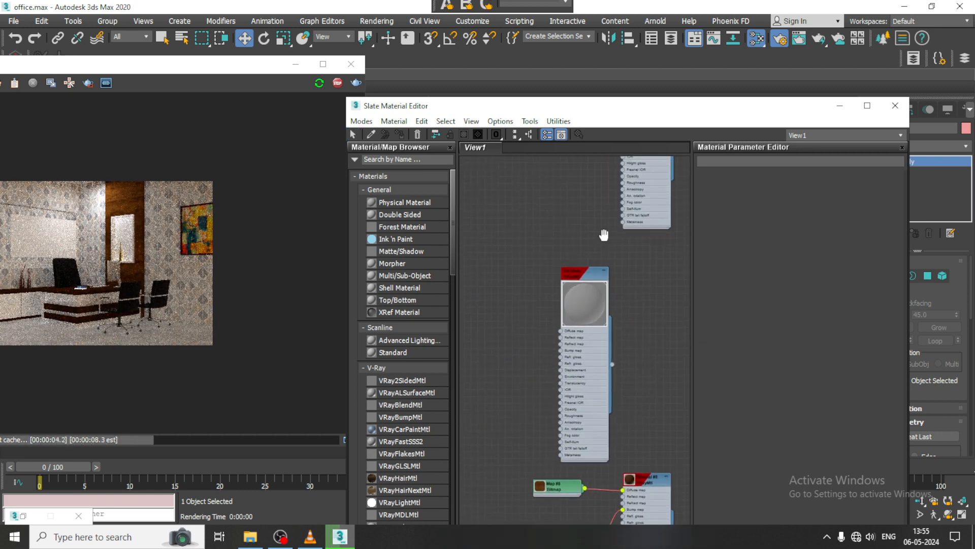
middle_click_drag(603, 233, 635, 347)
scroll(638, 343, "up", 1)
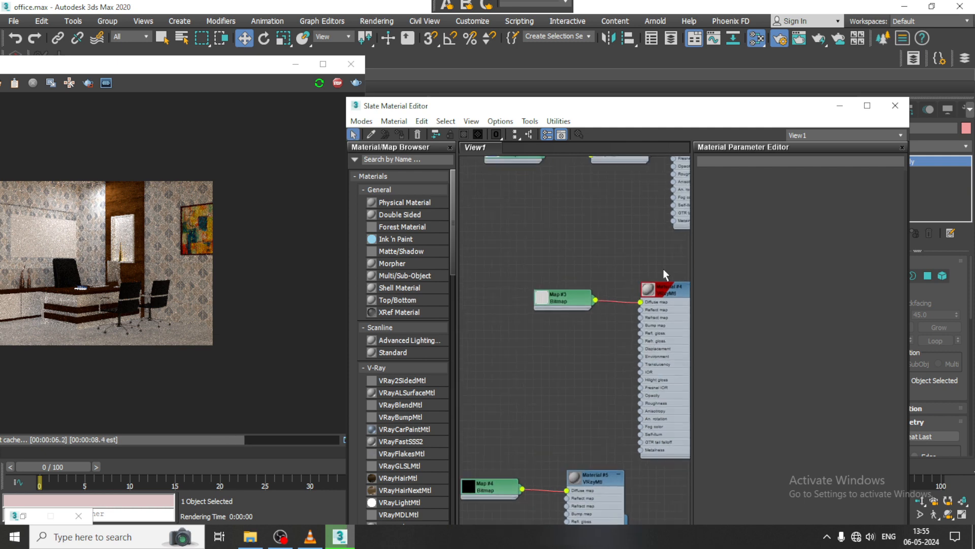
middle_click_drag(668, 224, 591, 491)
middle_click_drag(628, 277, 630, 495)
middle_click_drag(605, 426, 628, 186)
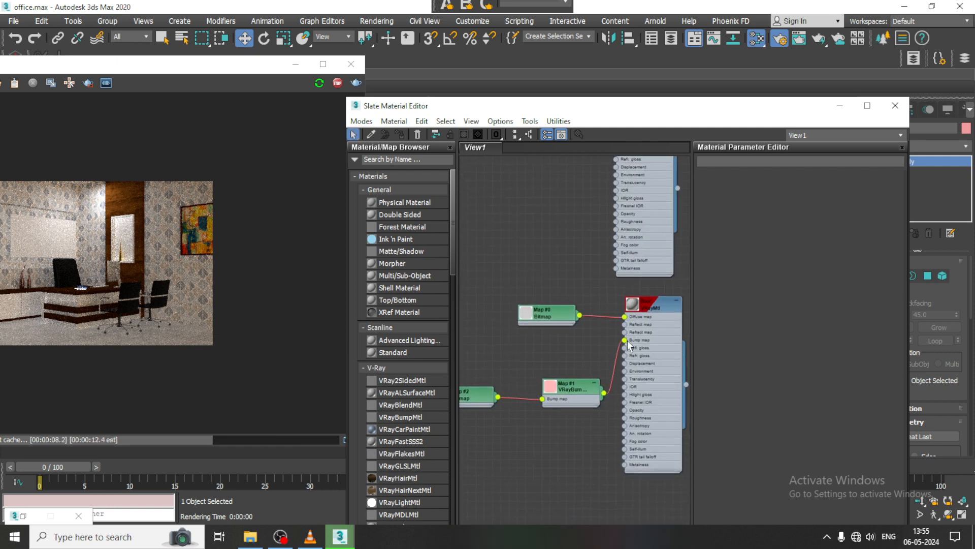
scroll(627, 341, "up", 1)
left_click(655, 299)
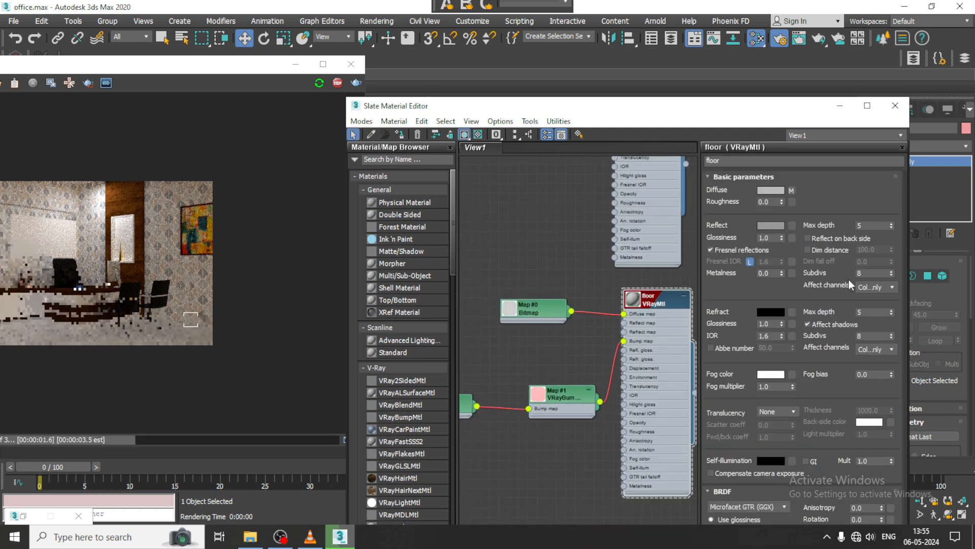
Start replacing the floor material's diffuse bitmap and check the first subfolder of Office texture for a suitable image.
left_click(792, 191)
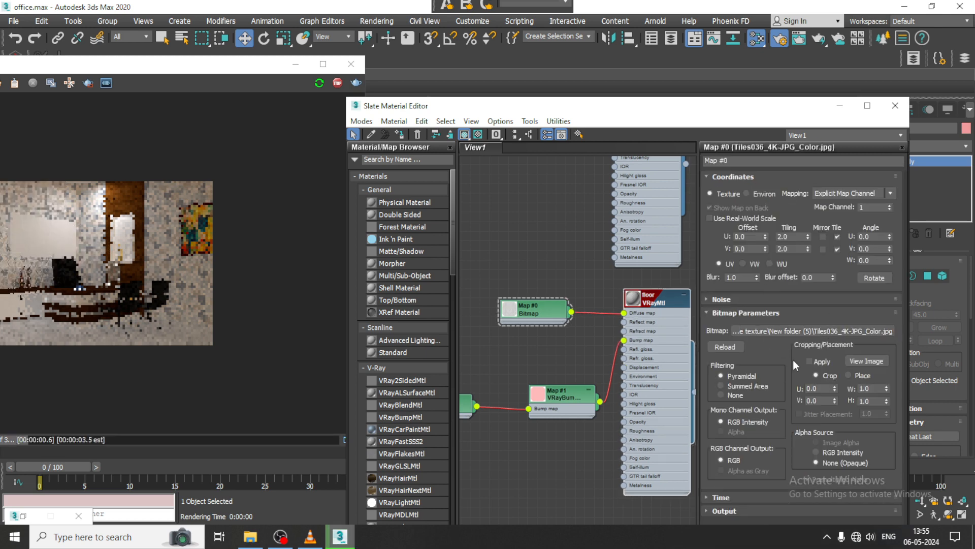
left_click(845, 330)
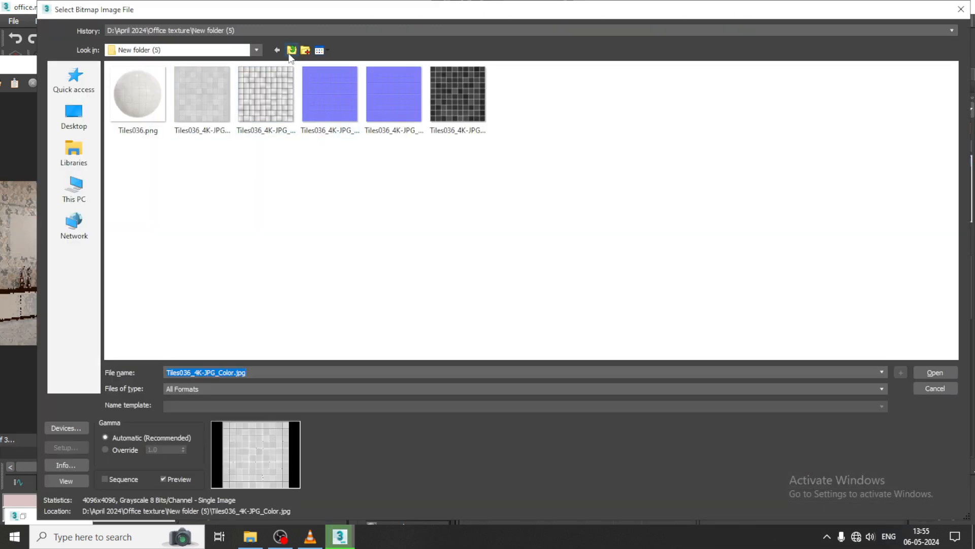
left_click(291, 51)
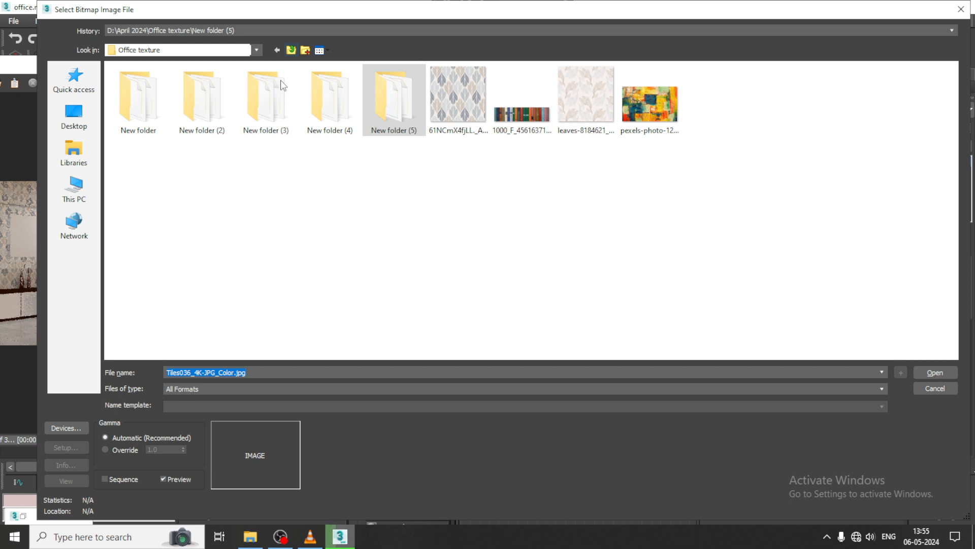
double_click(146, 105)
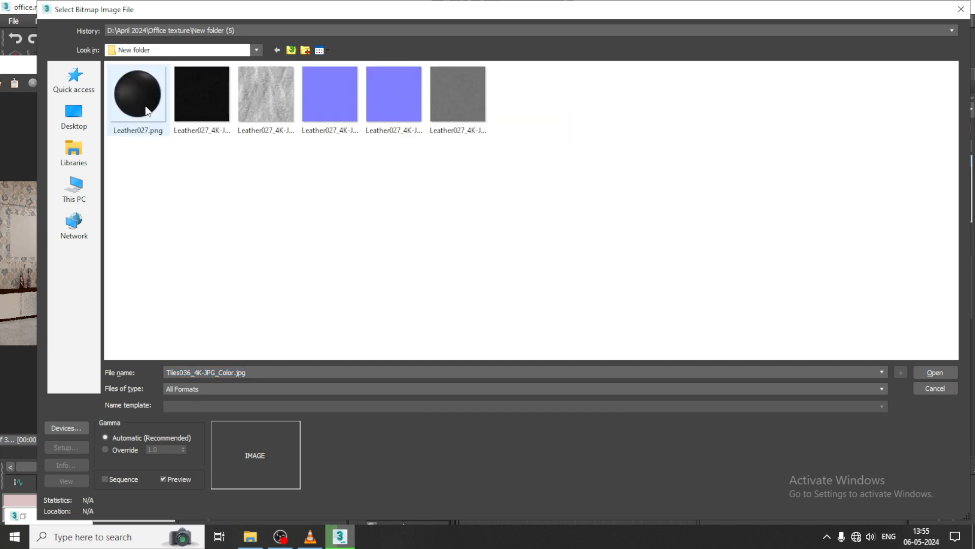
left_click(292, 49)
Browse up to the D: drive and open the March 2024 folder.
left_click(291, 49)
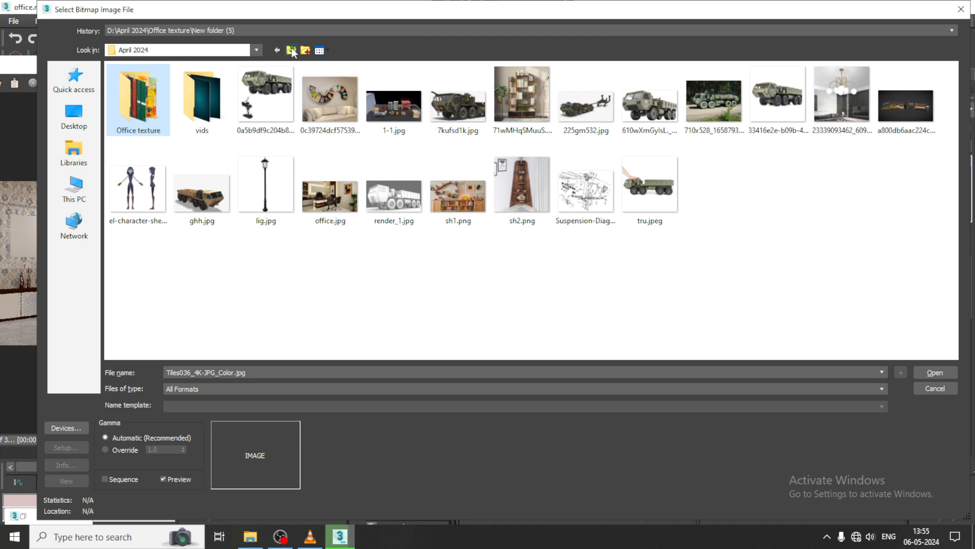
left_click(291, 50)
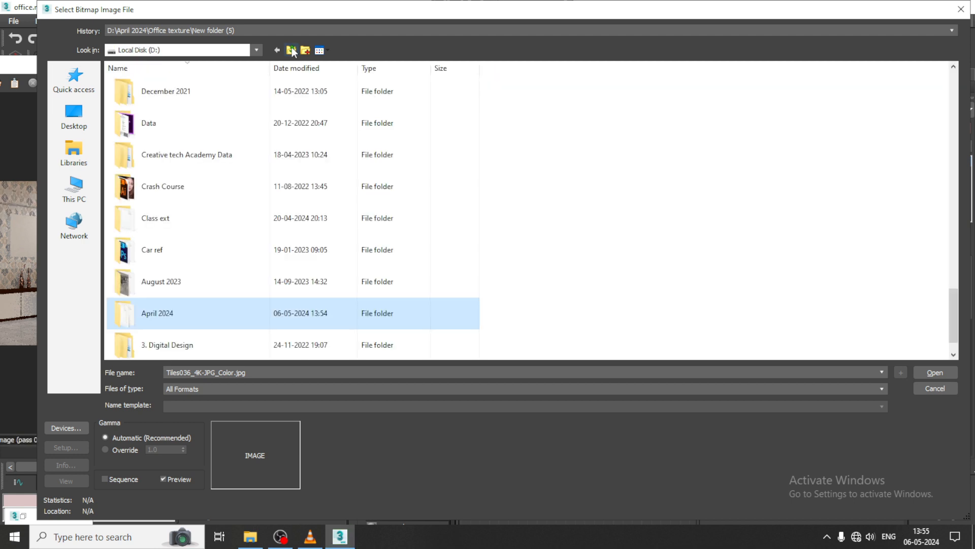
double_click(209, 326)
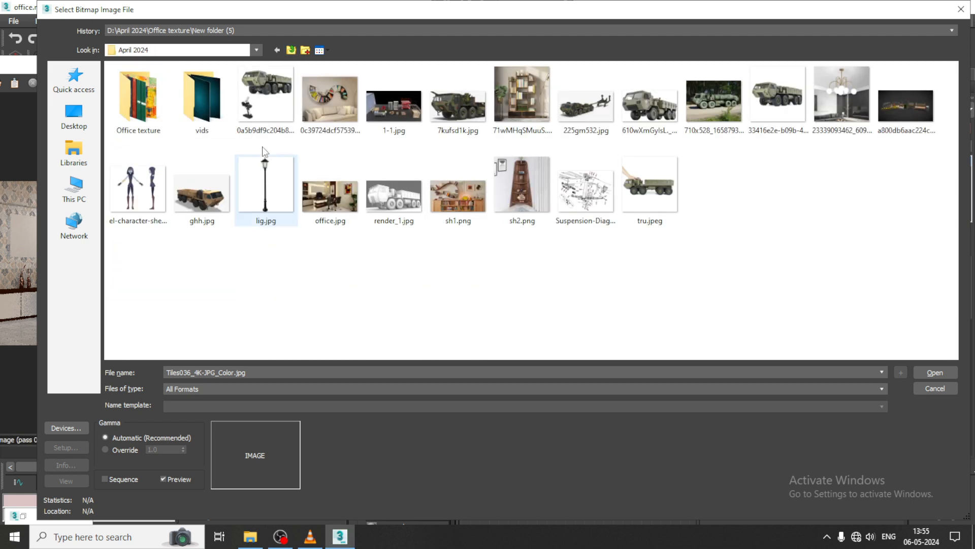
left_click(292, 50)
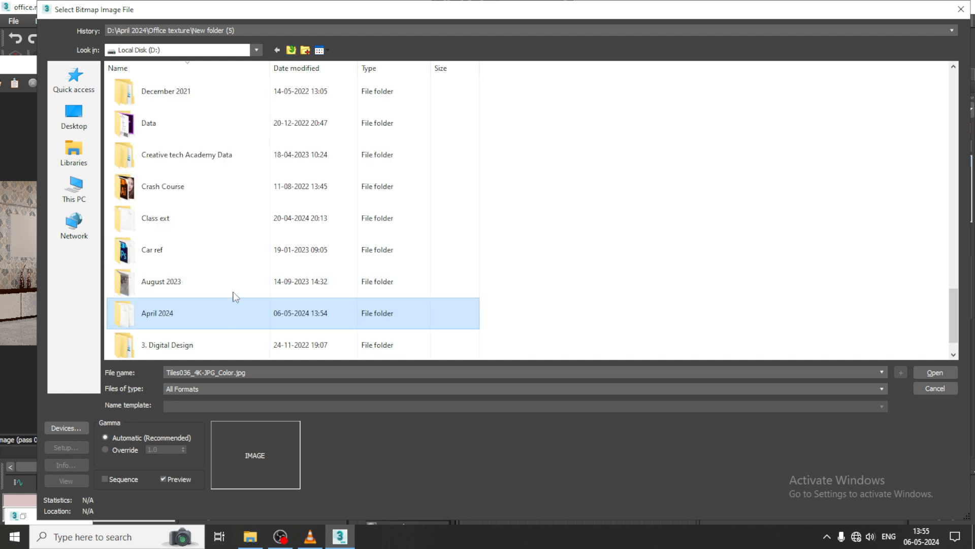
left_click(225, 276)
key("t")
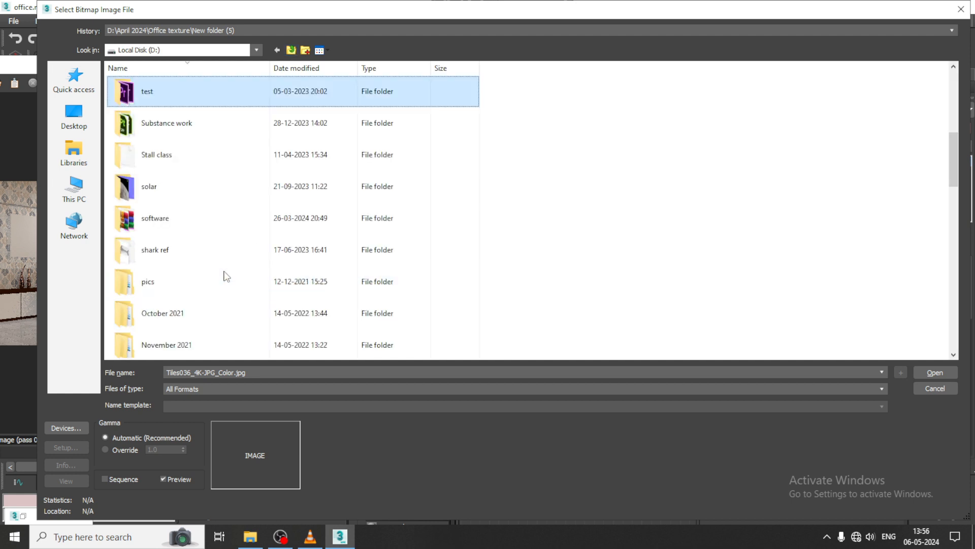
left_click(201, 311)
key("m")
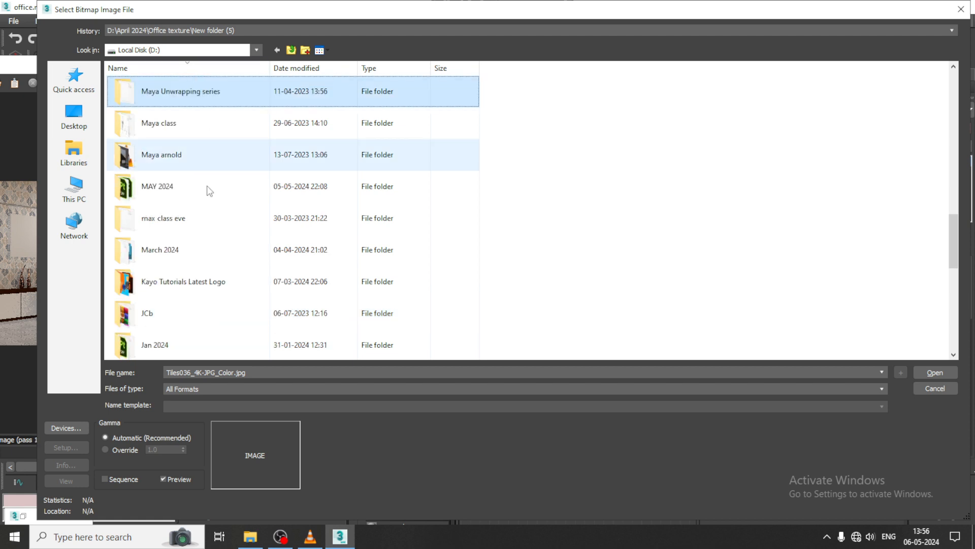
key("Down")
key("Down")
key("Down")
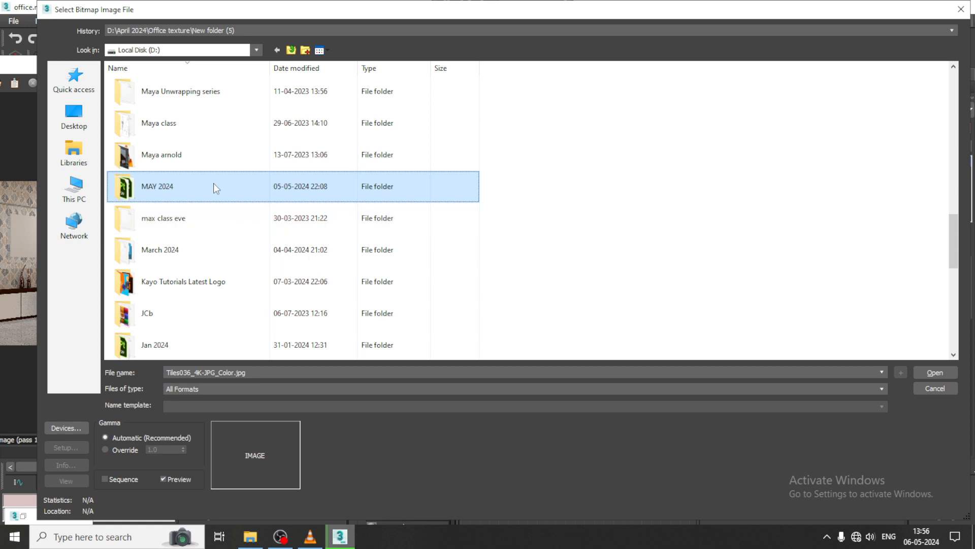
key("m")
key("m")
key("m")
double_click(203, 250)
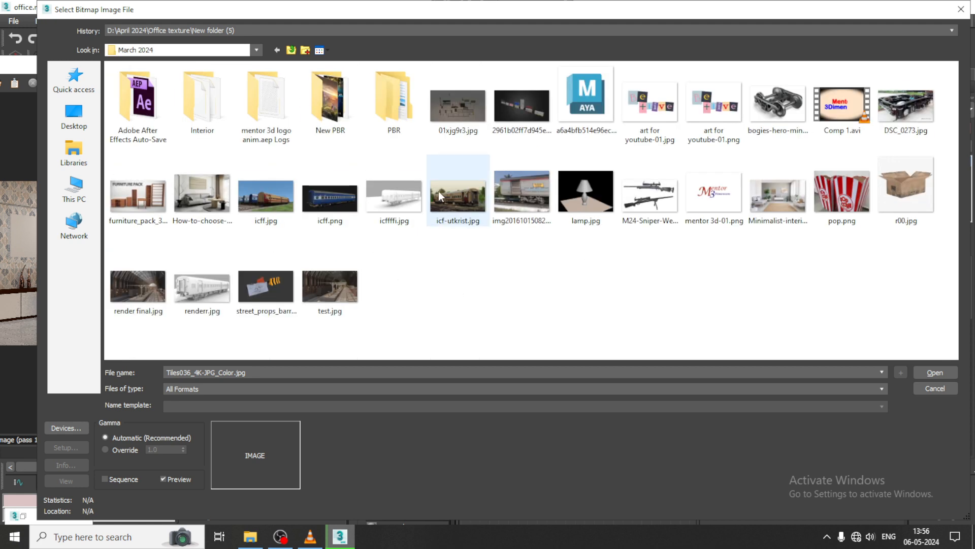
Open the New PBR folder and look through New folder (2) to New folder (6) for a suitable floor texture.
double_click(345, 114)
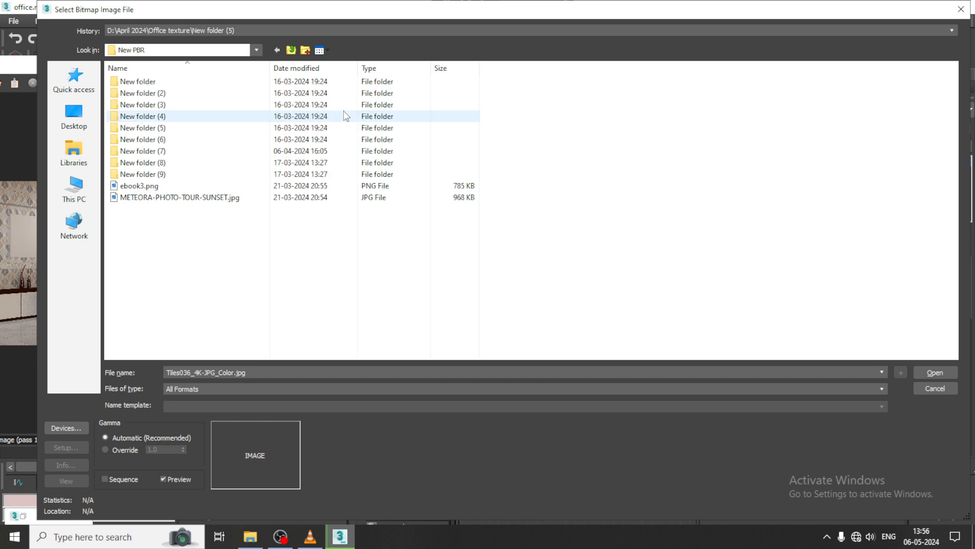
double_click(157, 94)
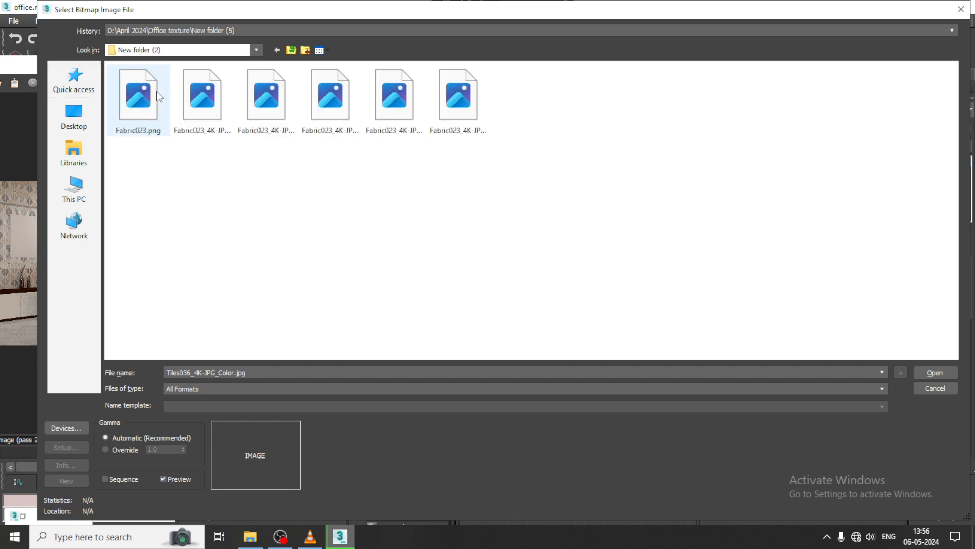
left_click(291, 50)
double_click(179, 102)
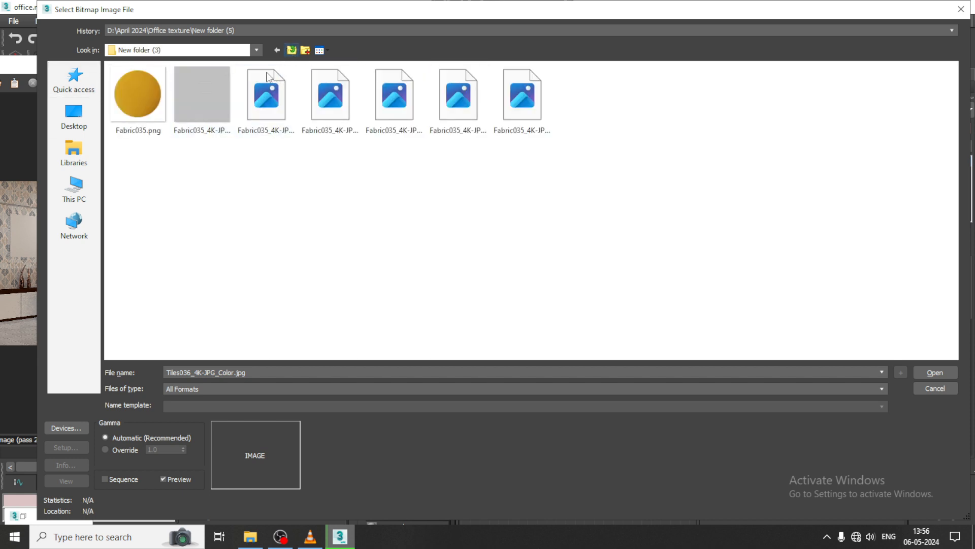
left_click(291, 50)
double_click(159, 121)
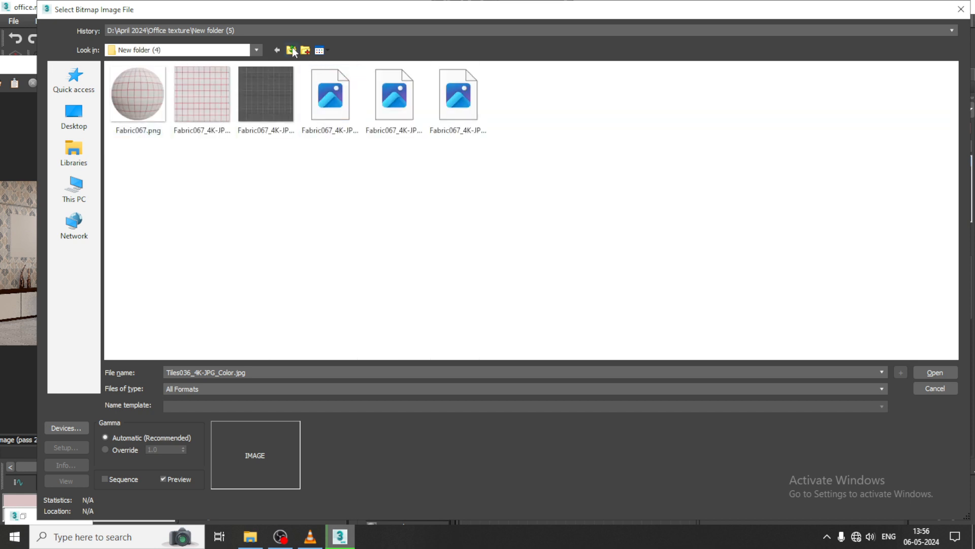
left_click(290, 51)
double_click(182, 131)
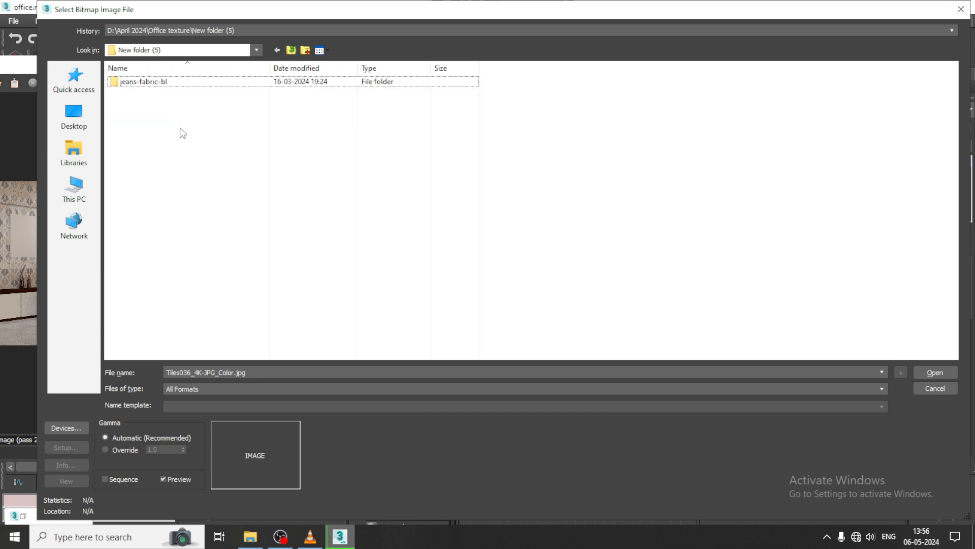
left_click(290, 51)
double_click(200, 140)
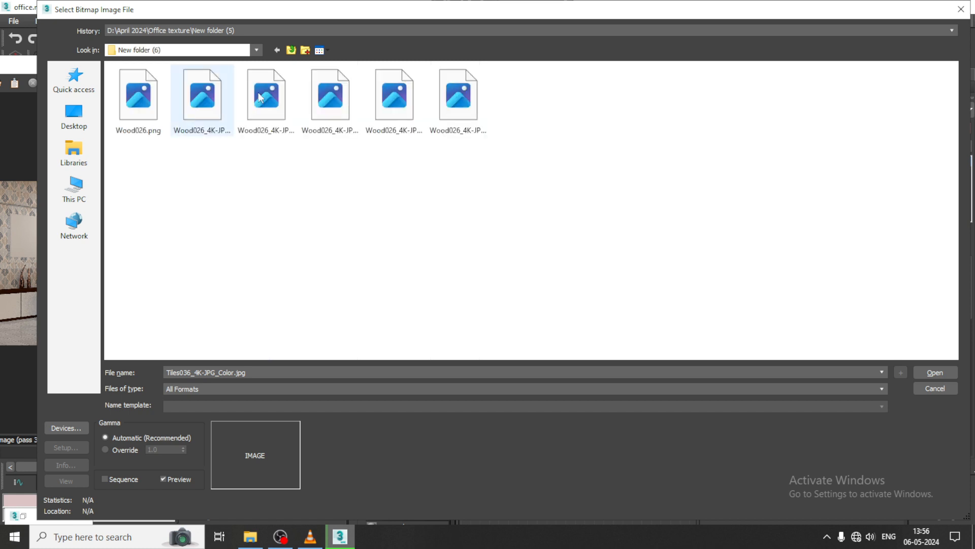
left_click(291, 50)
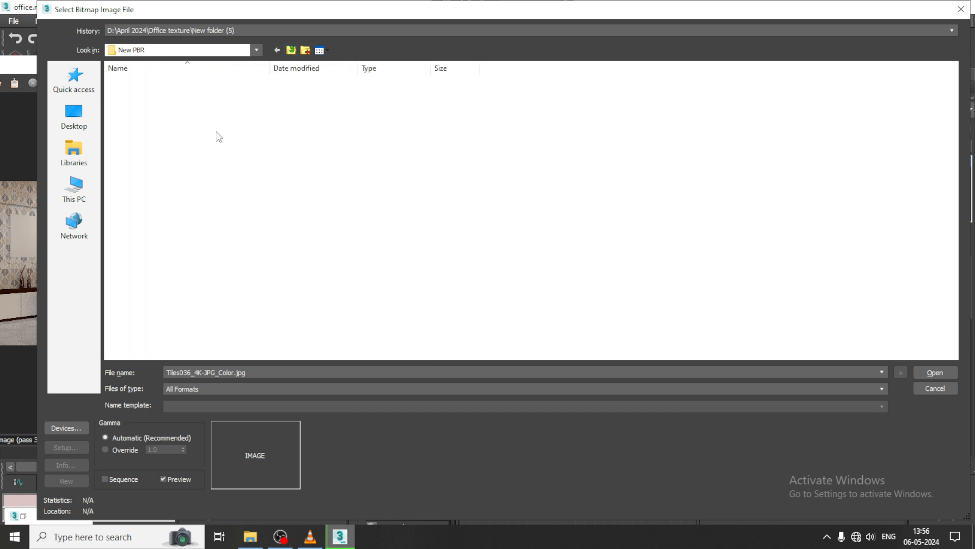
Check New folder (7), (8) and (9) in New PBR for a floor texture and return to the March 2024 folder.
double_click(184, 152)
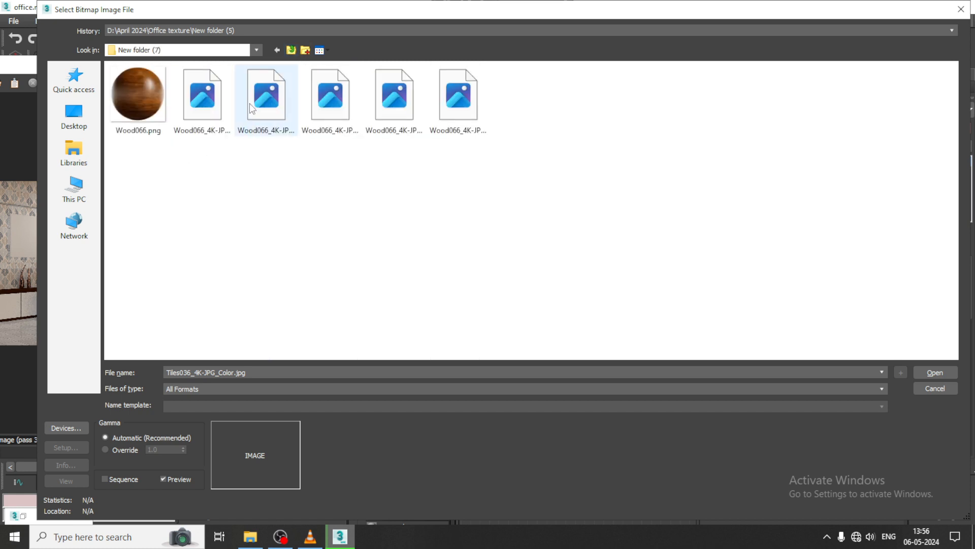
left_click(290, 50)
double_click(158, 164)
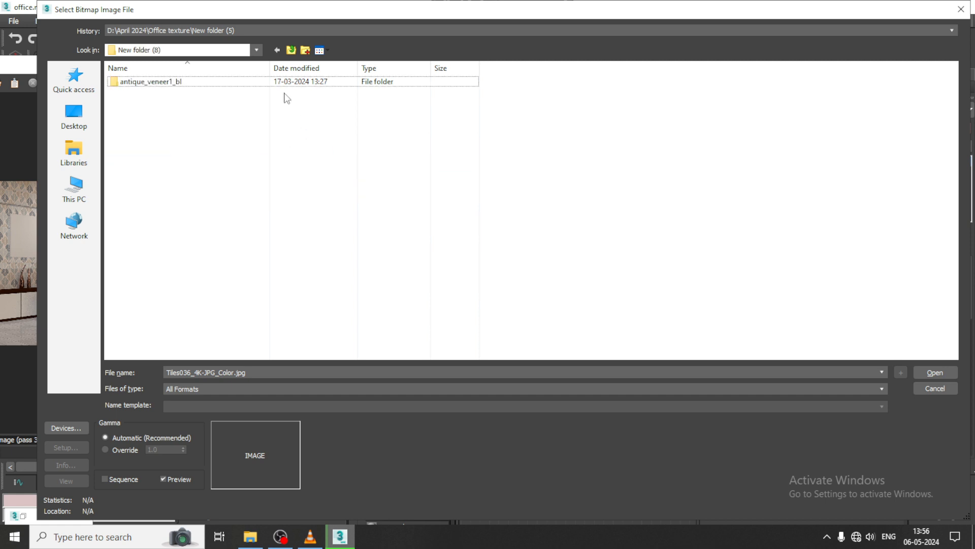
left_click(292, 50)
double_click(160, 174)
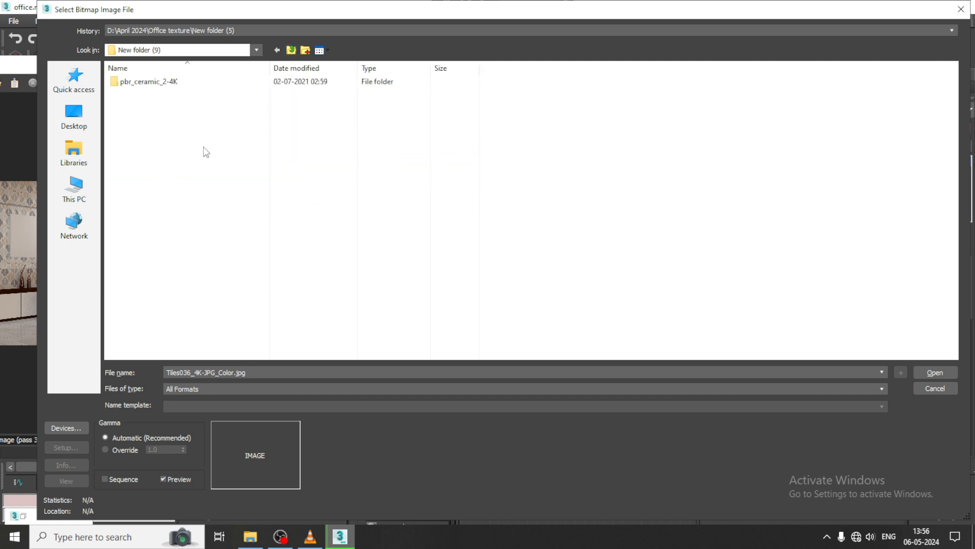
left_click(291, 50)
left_click(292, 51)
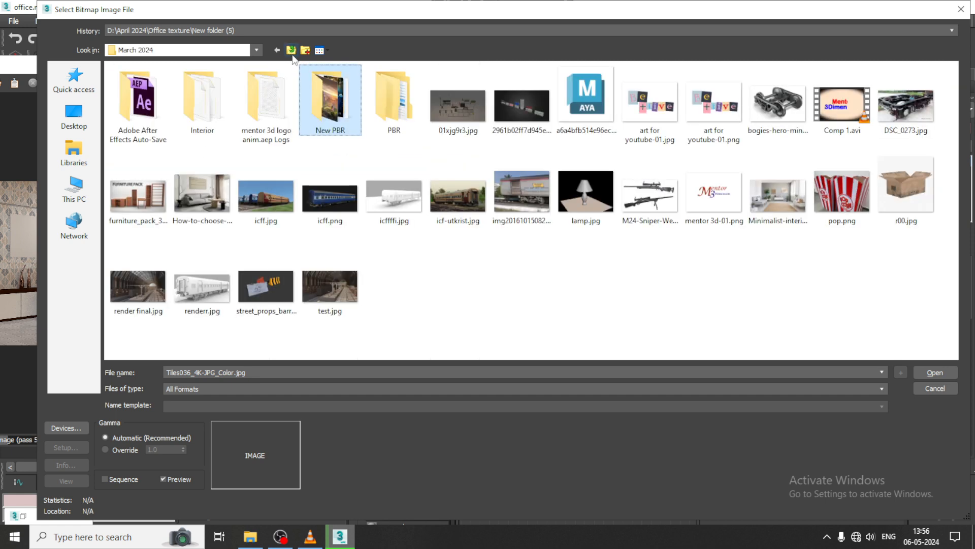
Inspect the base-white-tile-ue images in New PBR's first subfolder and go back up to March 2024.
double_click(346, 99)
double_click(159, 81)
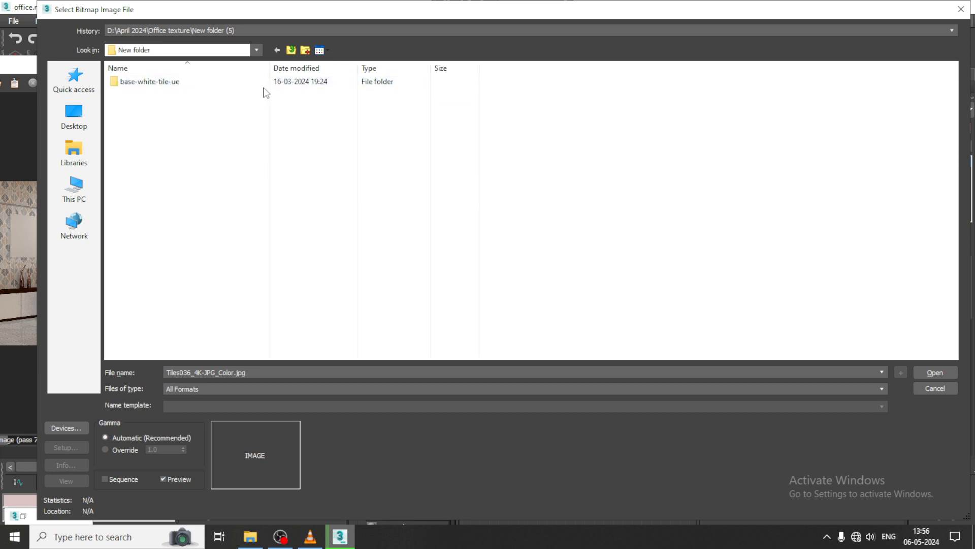
double_click(209, 81)
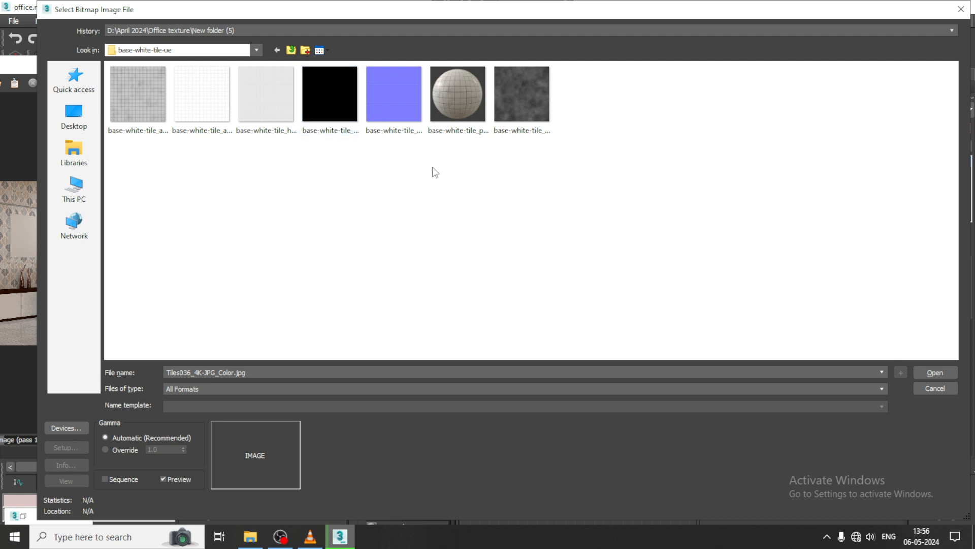
left_click(289, 51)
left_click(290, 51)
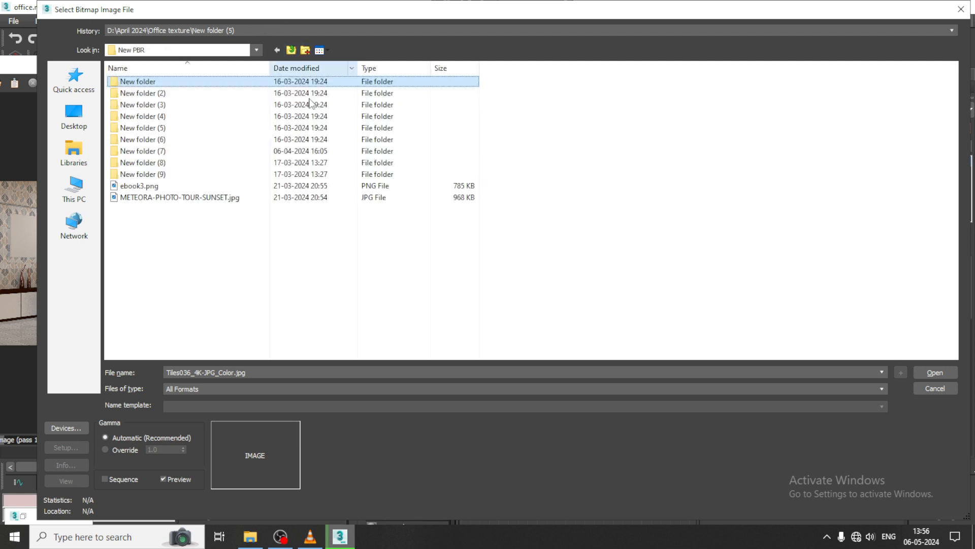
left_click(291, 51)
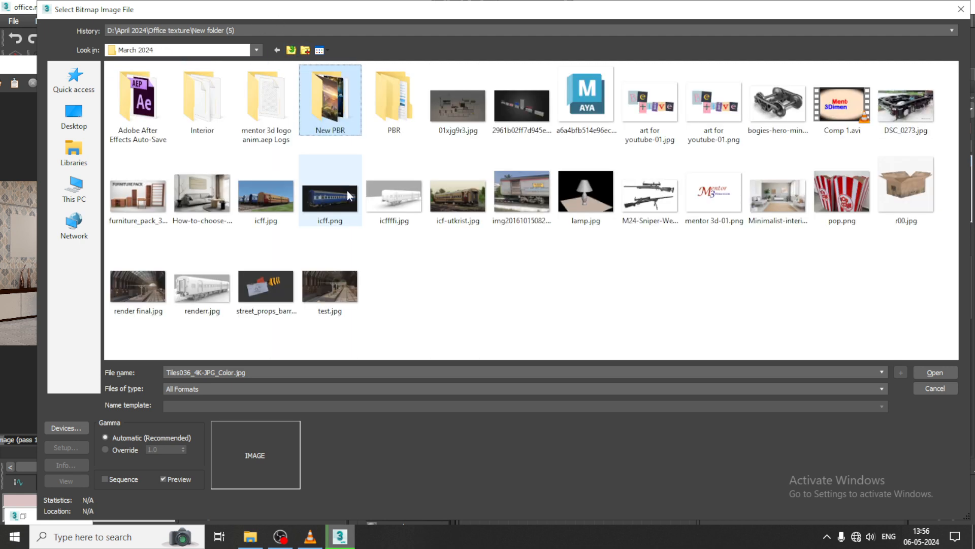
Open the PBR folder and check its first three subfolders, New folder to New folder (3), for a floor texture.
double_click(383, 103)
double_click(169, 83)
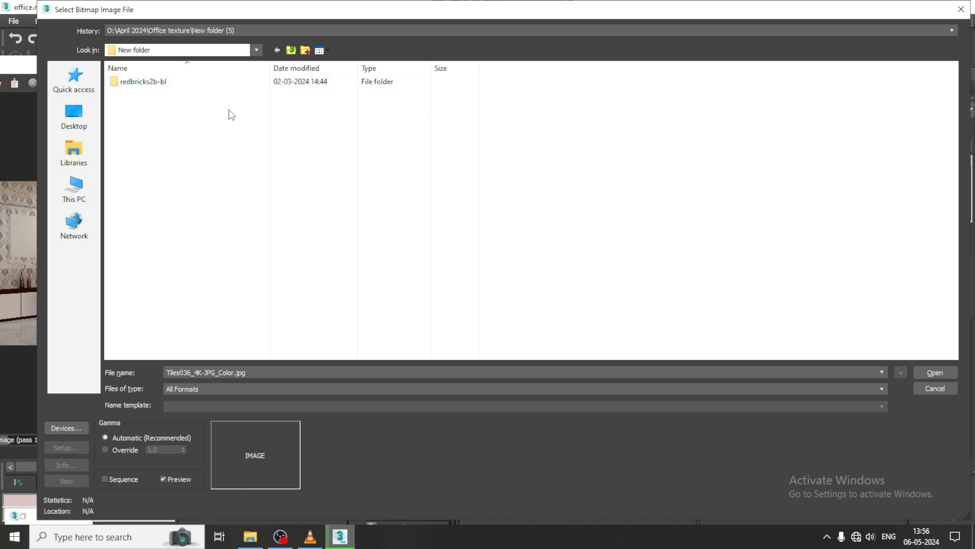
left_click(292, 51)
double_click(132, 92)
left_click(291, 50)
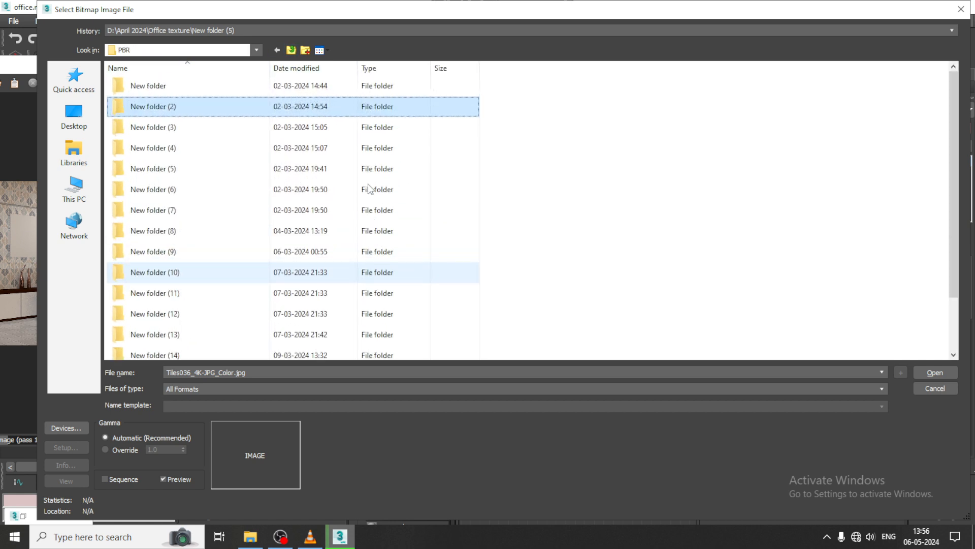
double_click(165, 118)
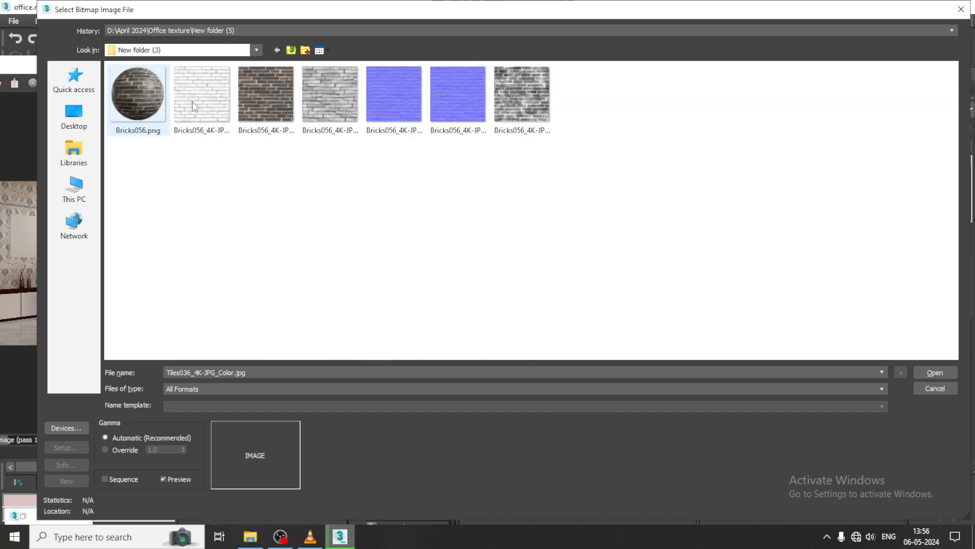
left_click(292, 51)
Look through New folder (4) to New folder (7) in the PBR folder for a floor texture.
double_click(131, 124)
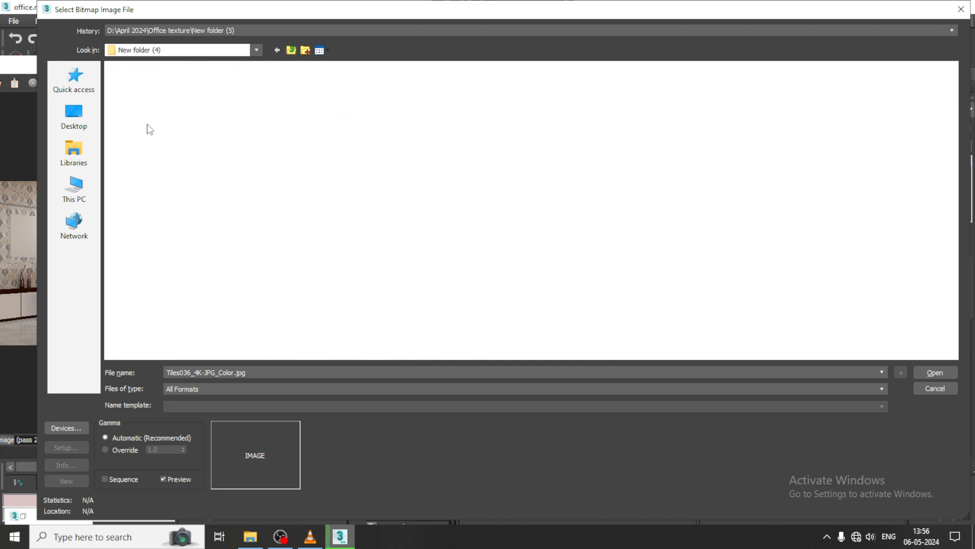
left_click(292, 51)
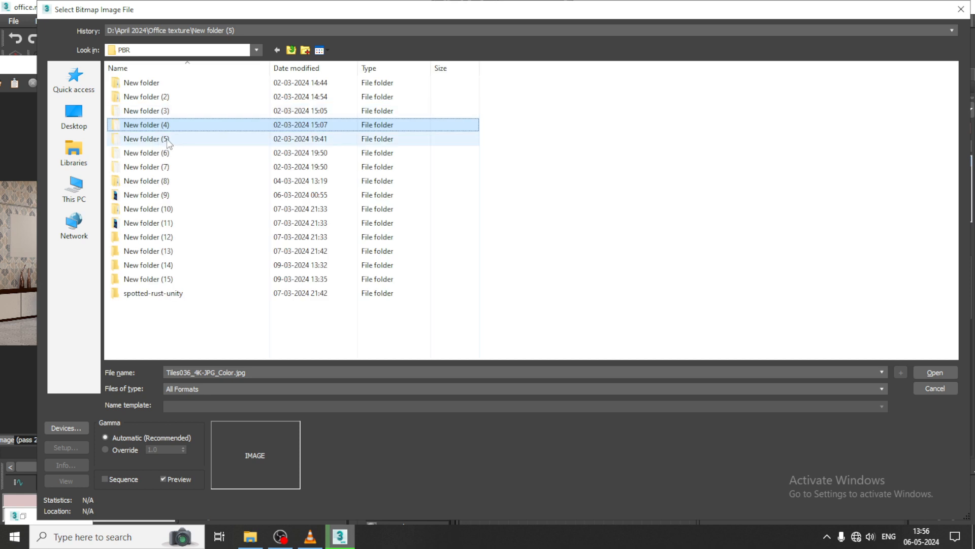
double_click(169, 142)
left_click(291, 50)
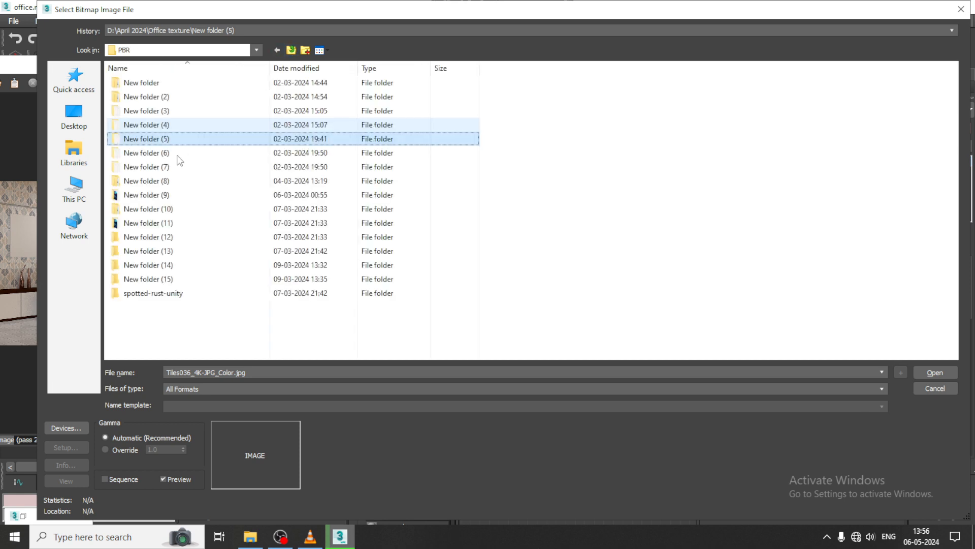
double_click(176, 151)
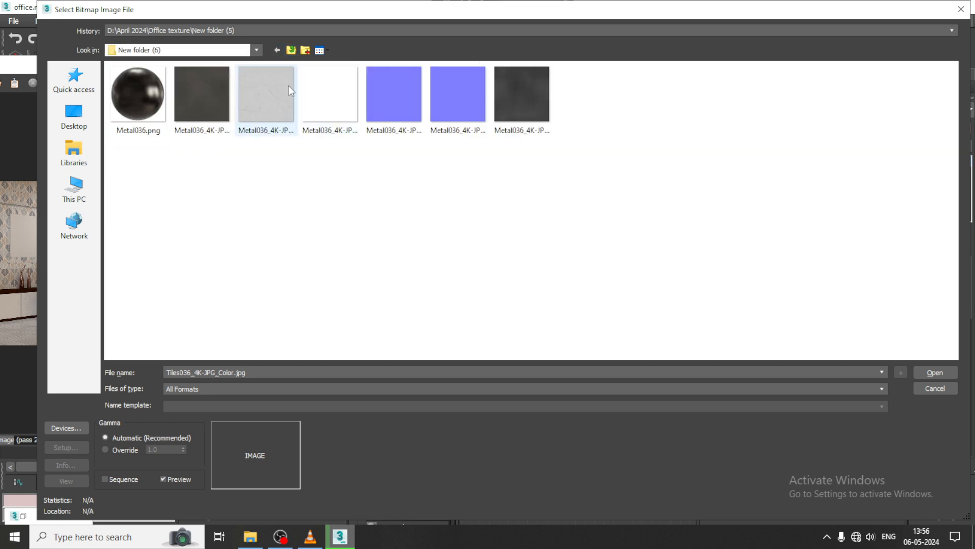
left_click(292, 50)
double_click(182, 167)
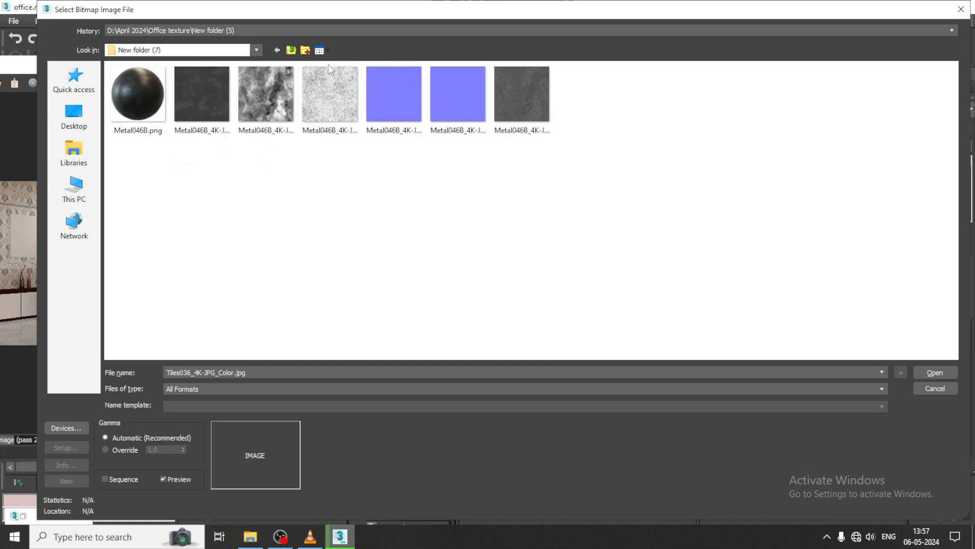
left_click(292, 50)
Check New folder (15), (14), (12) and (13) in the PBR folder for a floor texture.
double_click(169, 278)
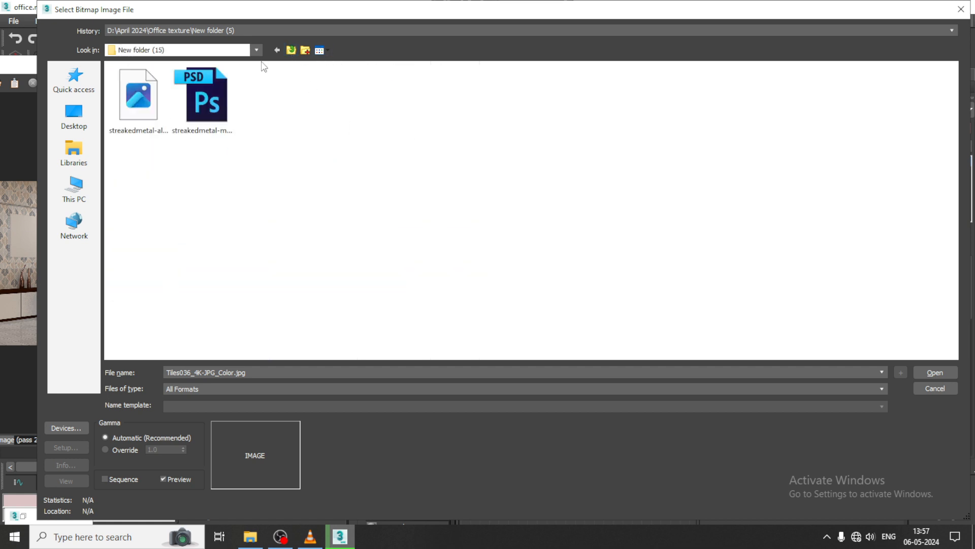
left_click(291, 50)
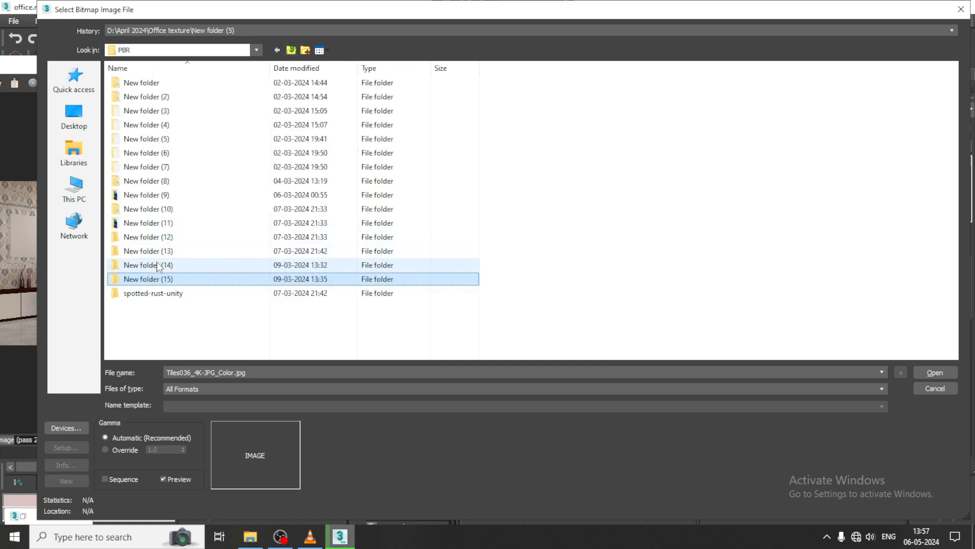
double_click(167, 266)
left_click(291, 50)
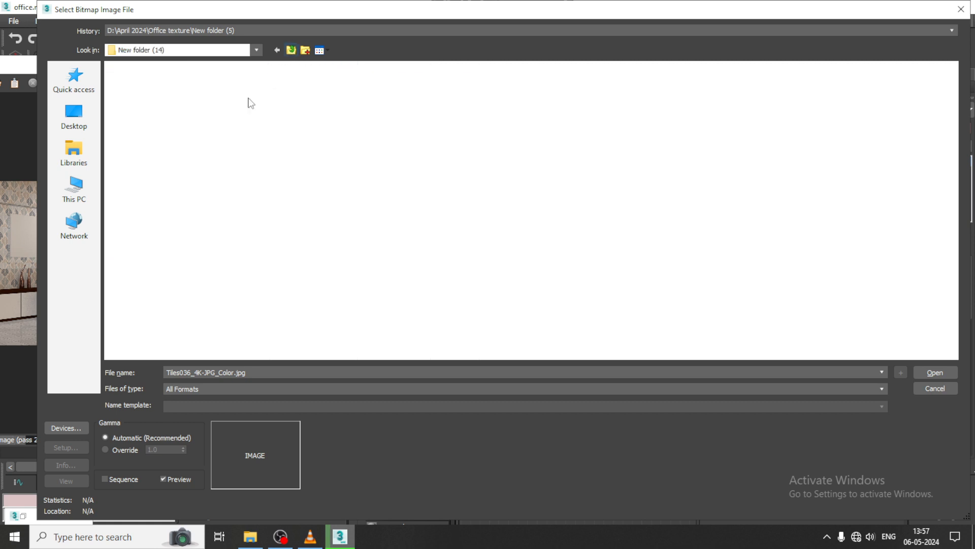
double_click(142, 231)
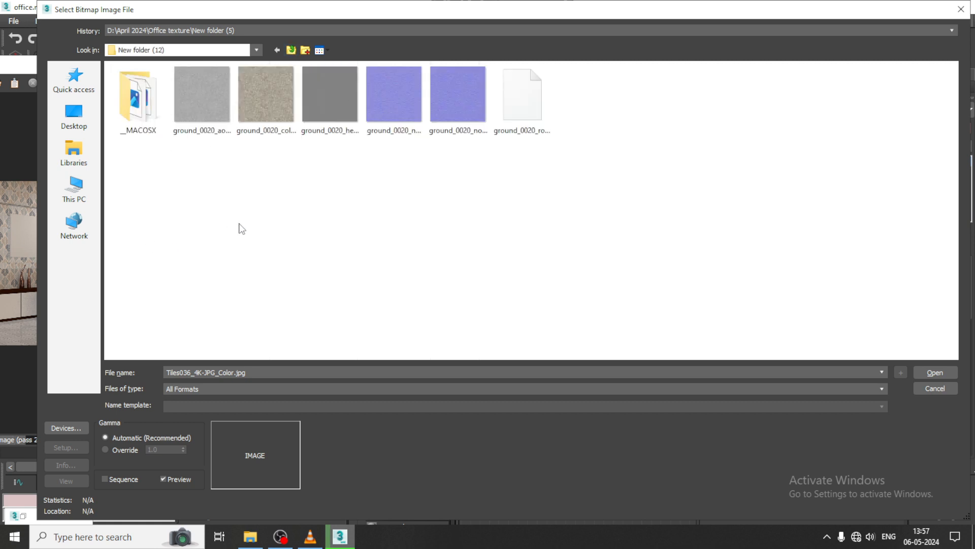
left_click(292, 50)
double_click(158, 252)
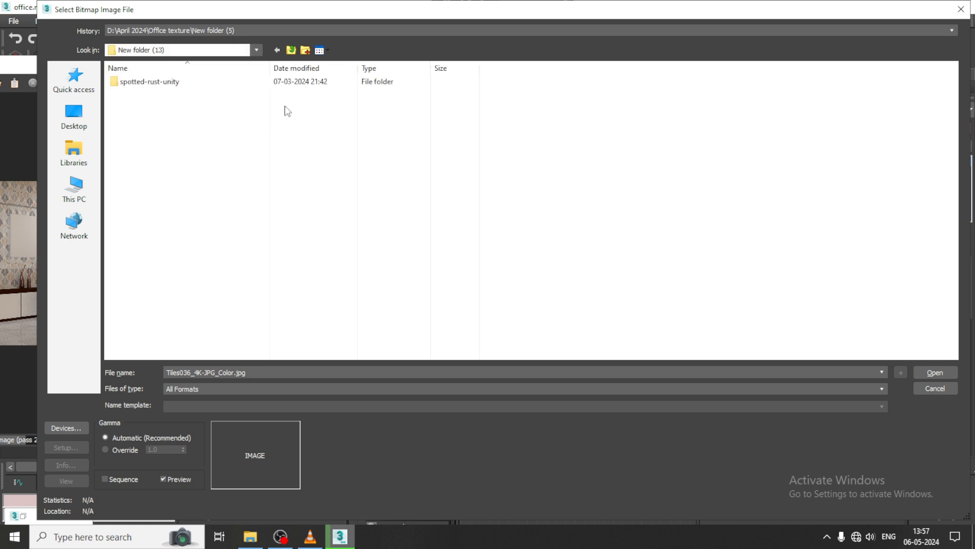
left_click(298, 50)
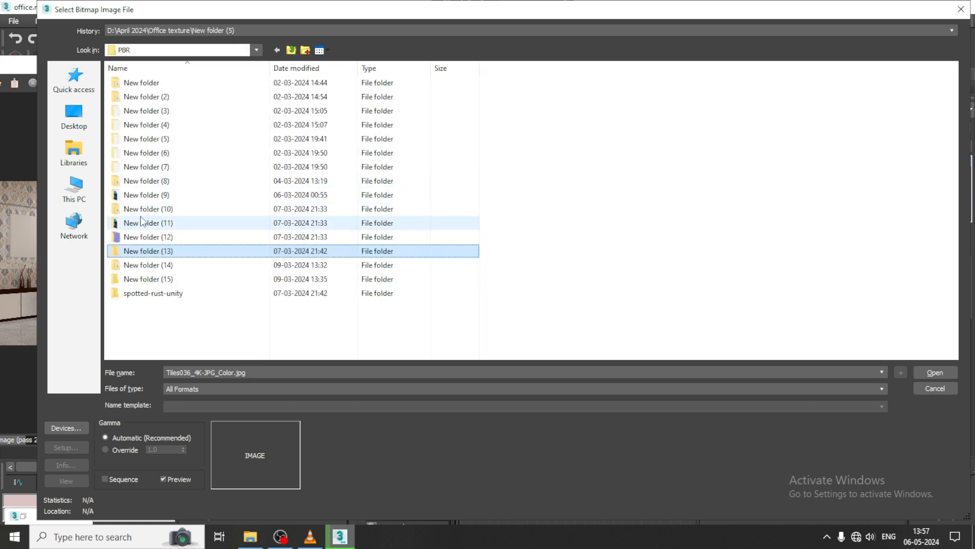
Check the PBR subfolders from New folder (10) back down to New folder (6) for a floor texture.
double_click(148, 209)
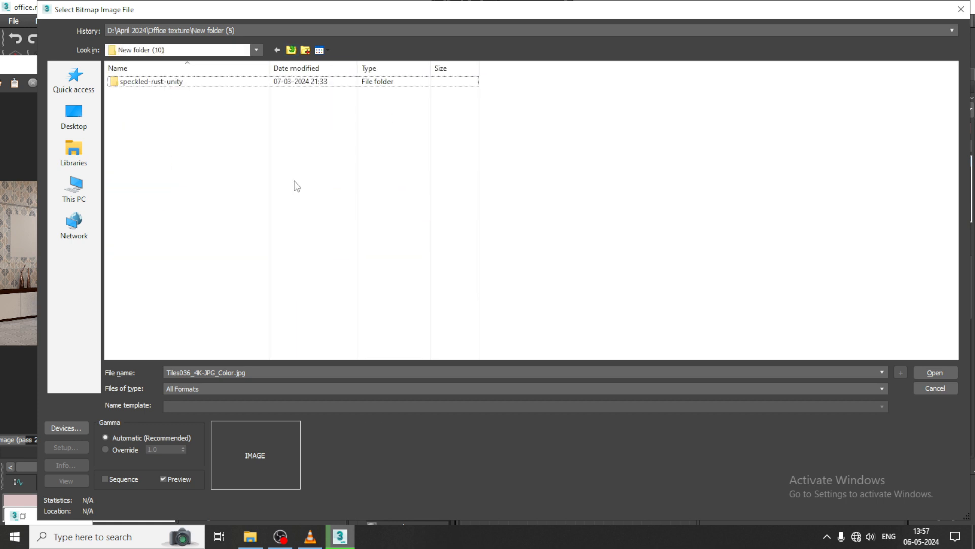
left_click(292, 50)
double_click(147, 195)
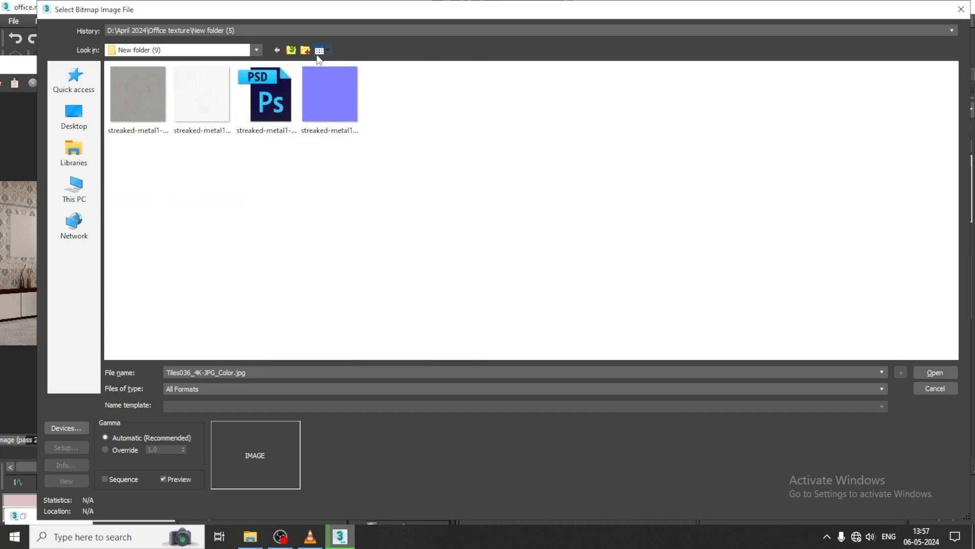
left_click(292, 51)
double_click(170, 182)
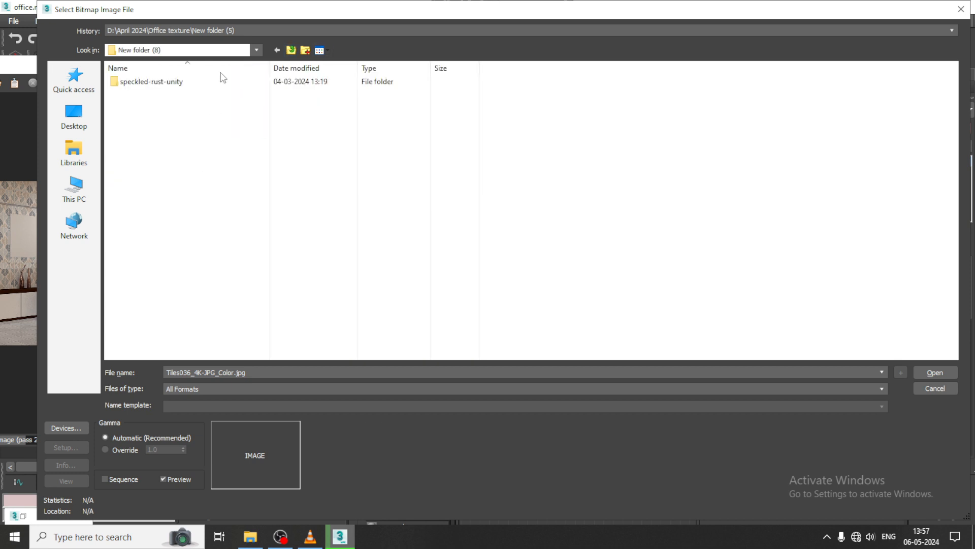
left_click(292, 51)
double_click(166, 169)
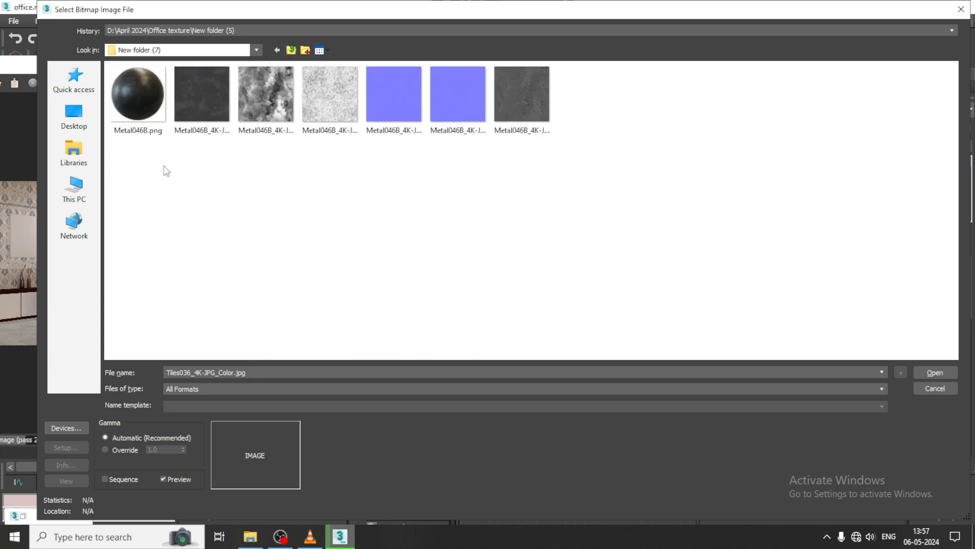
left_click(292, 50)
left_click(184, 156)
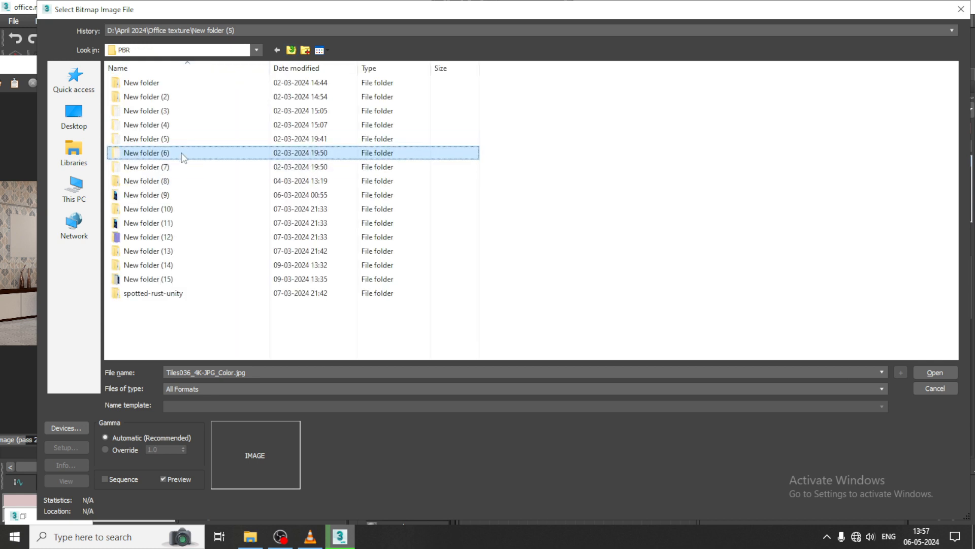
double_click(183, 155)
left_click(294, 47)
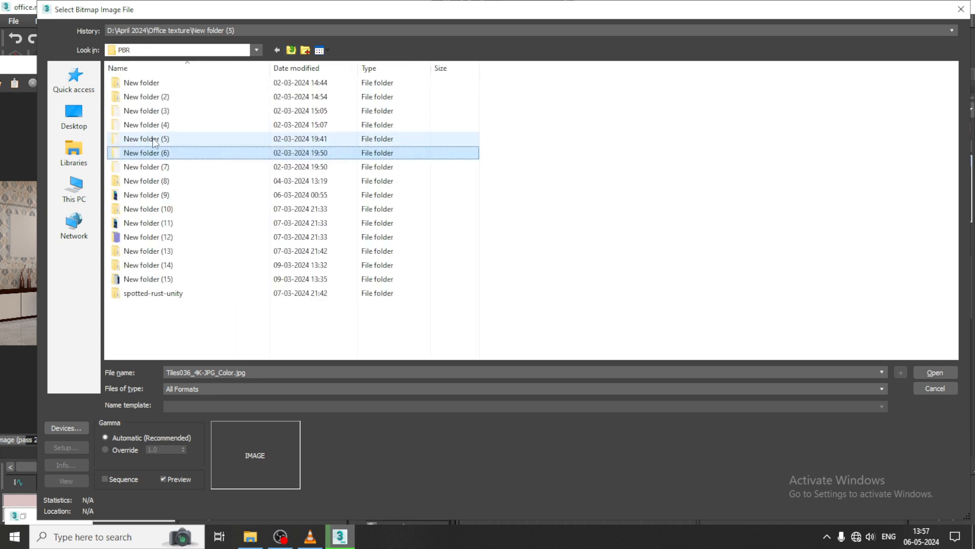
Check the Wood051 color map in New folder (5) and the contents of the first PBR subfolder for a floor texture.
double_click(154, 143)
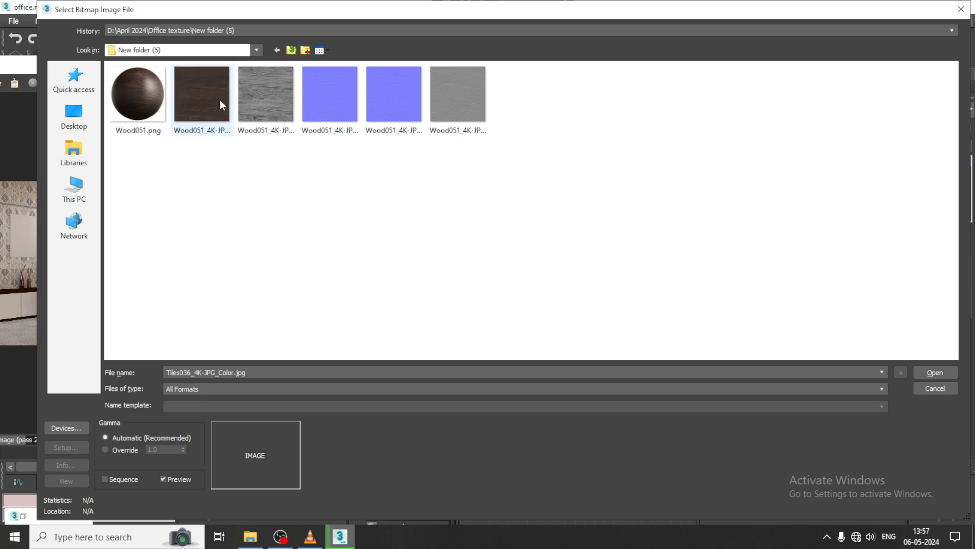
left_click(222, 105)
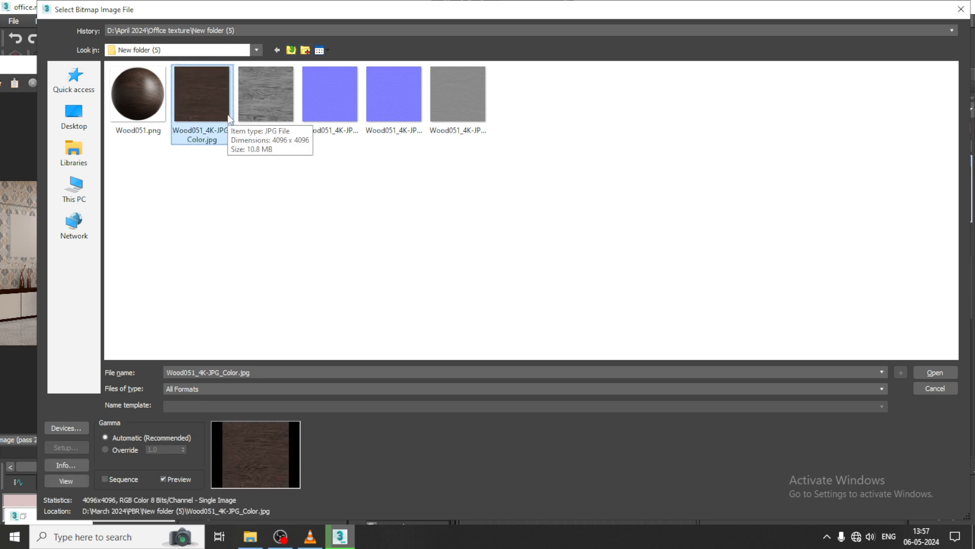
left_click(291, 50)
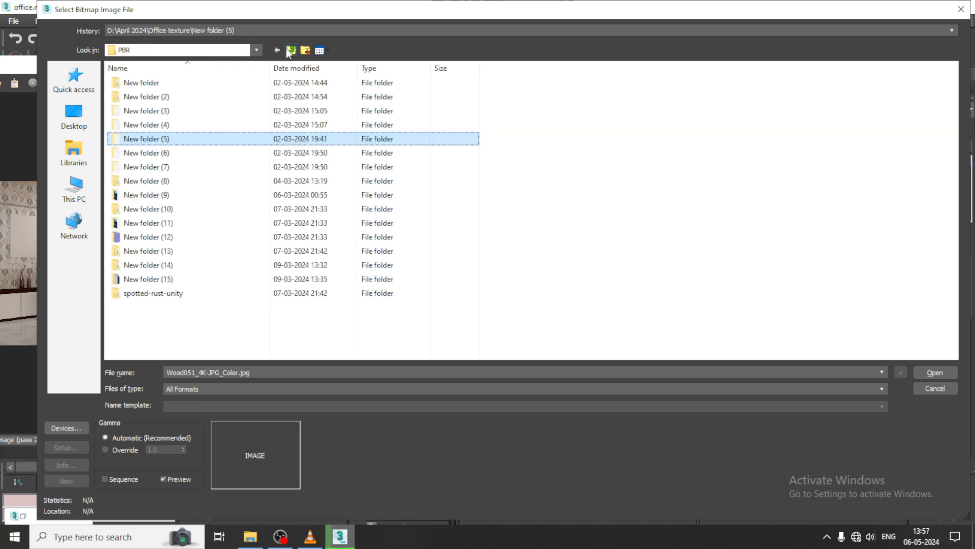
double_click(165, 84)
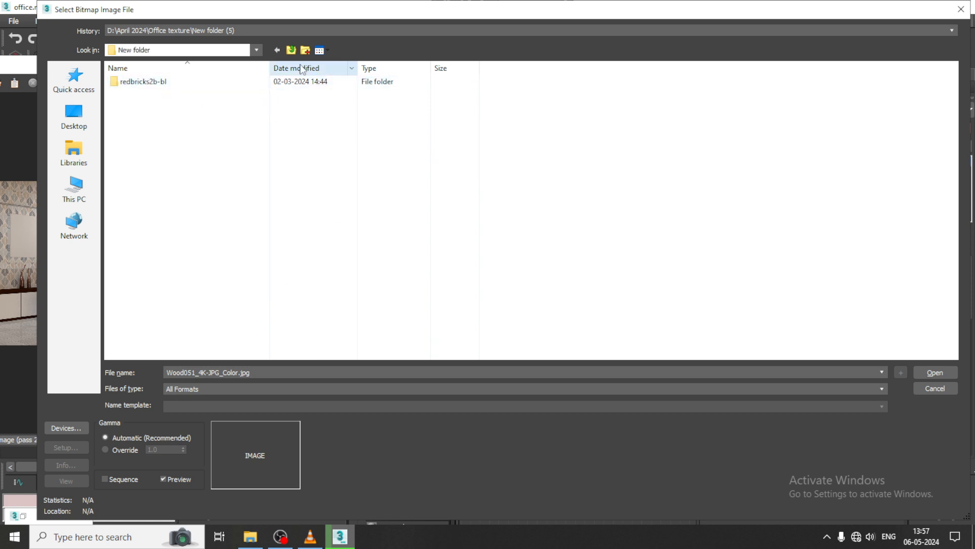
left_click(290, 49)
left_click(290, 49)
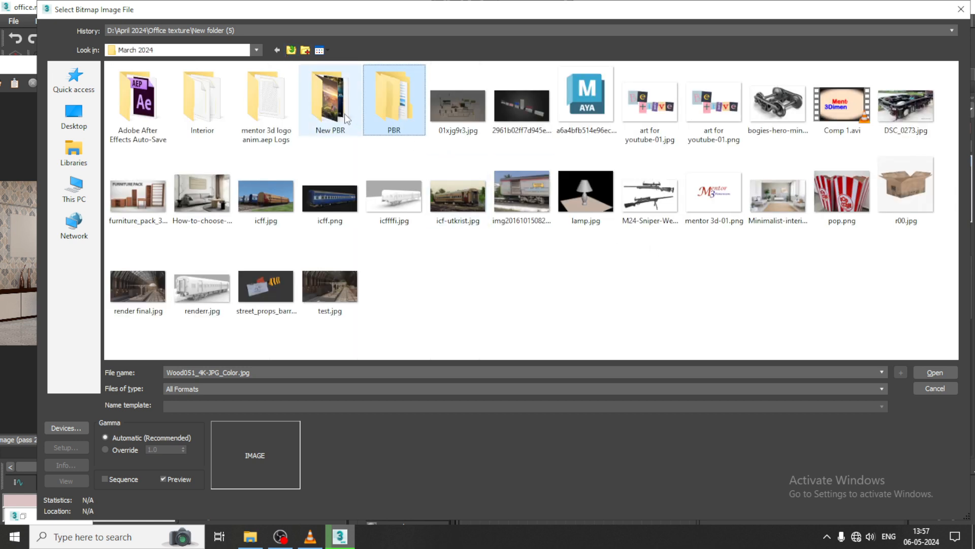
Look through the Interior folder and its IndoorPotPlant subfolder in March 2024 for a floor texture.
double_click(210, 90)
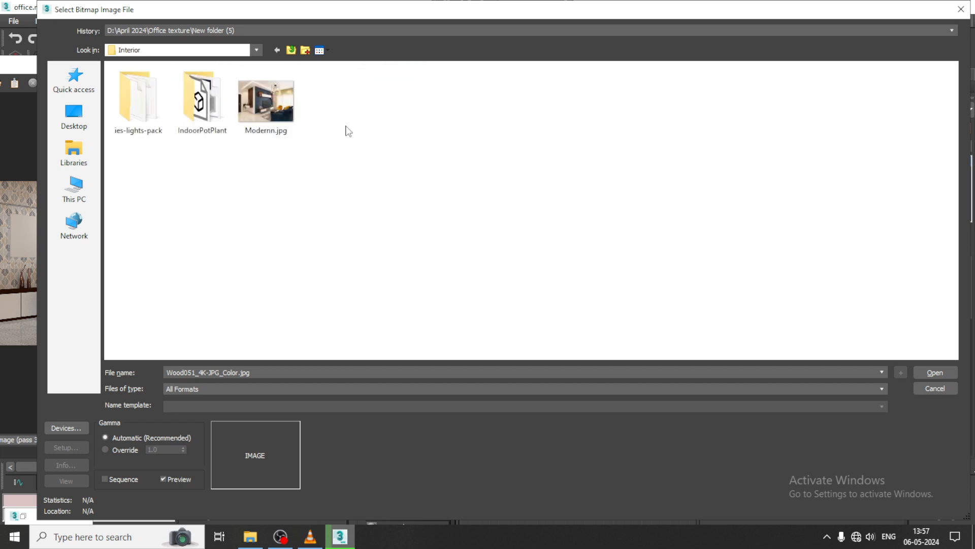
double_click(216, 102)
left_click(289, 51)
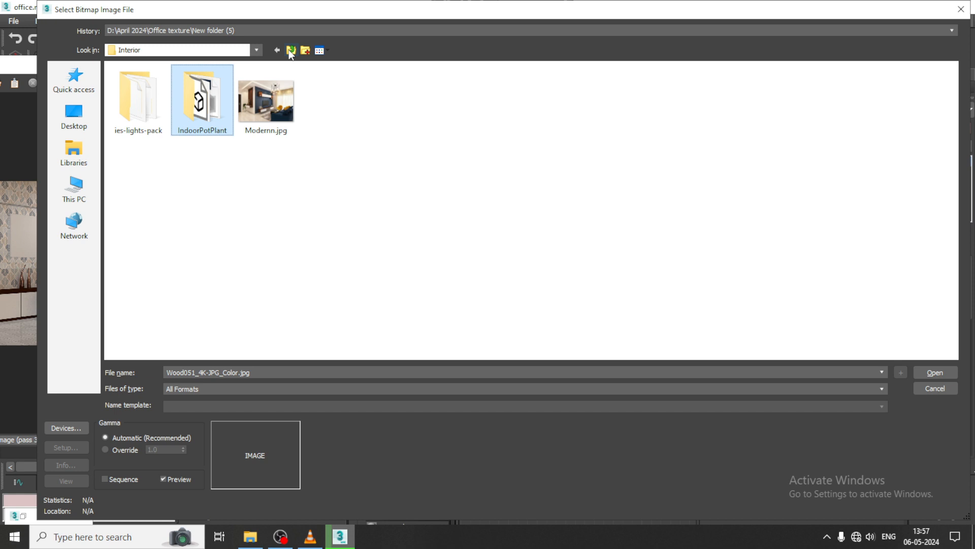
left_click(291, 51)
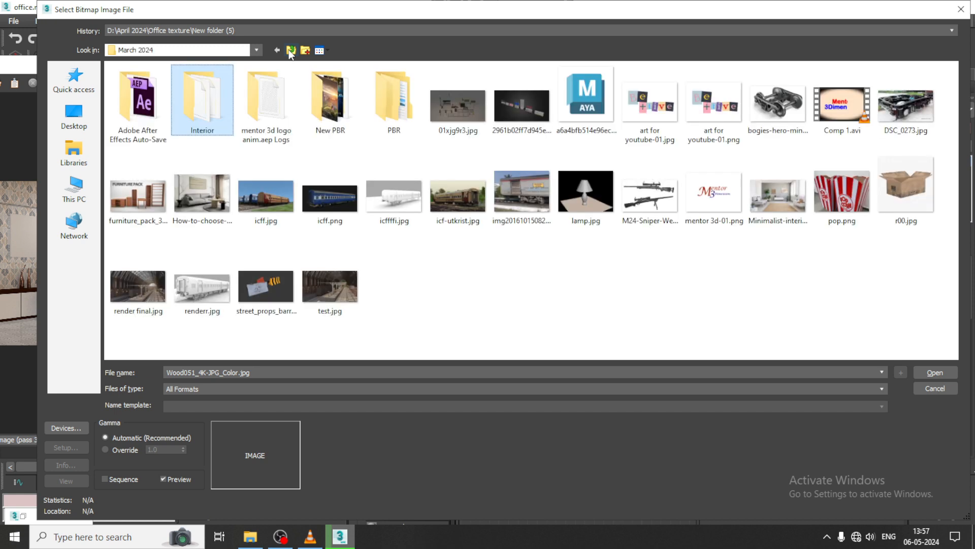
Load concrete_58_basecolor-4K.png from PBR\New folder (2)\concrete_58-4K as the floor's diffuse bitmap.
double_click(398, 102)
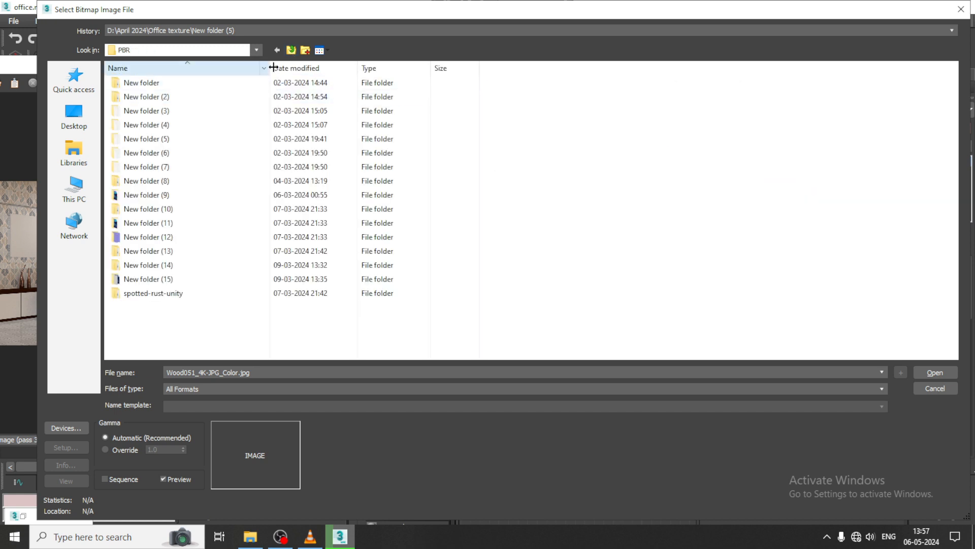
double_click(163, 97)
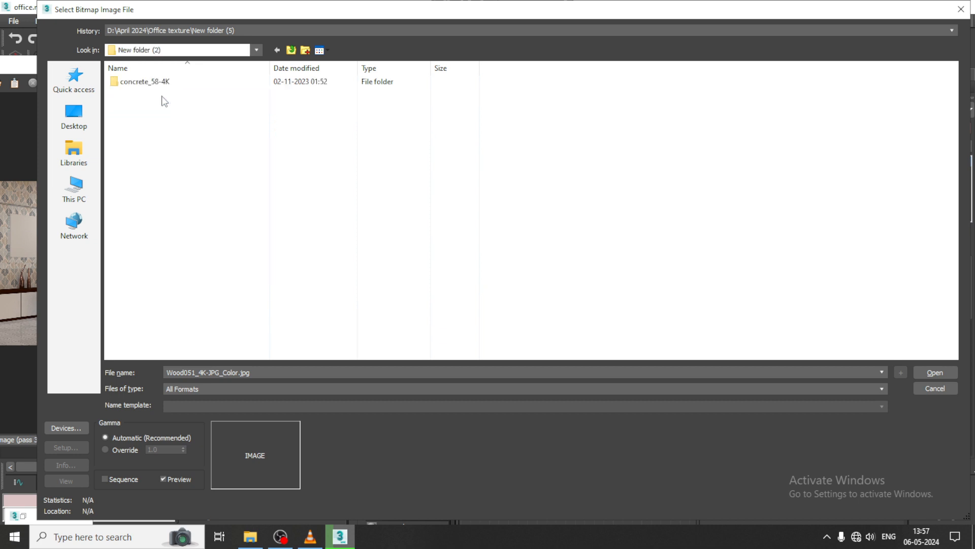
double_click(152, 82)
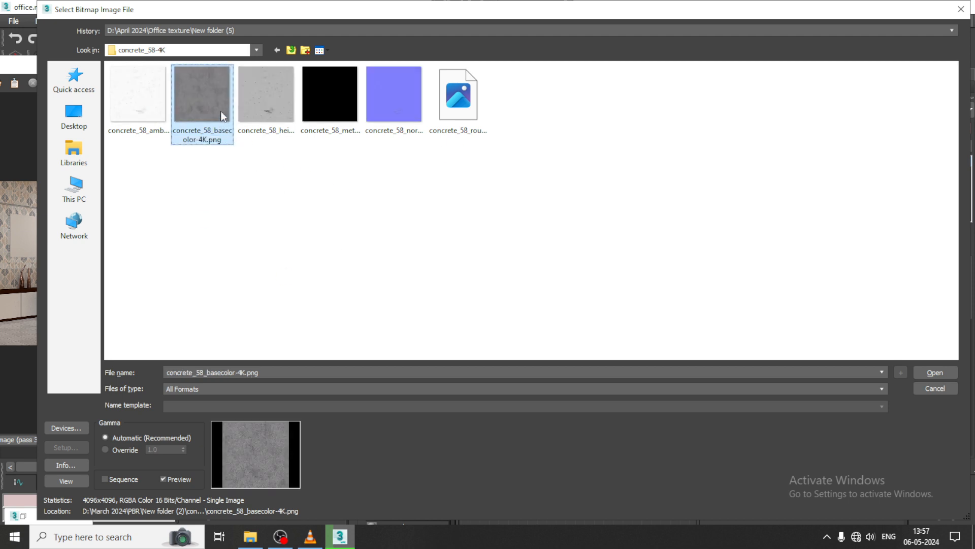
double_click(214, 97)
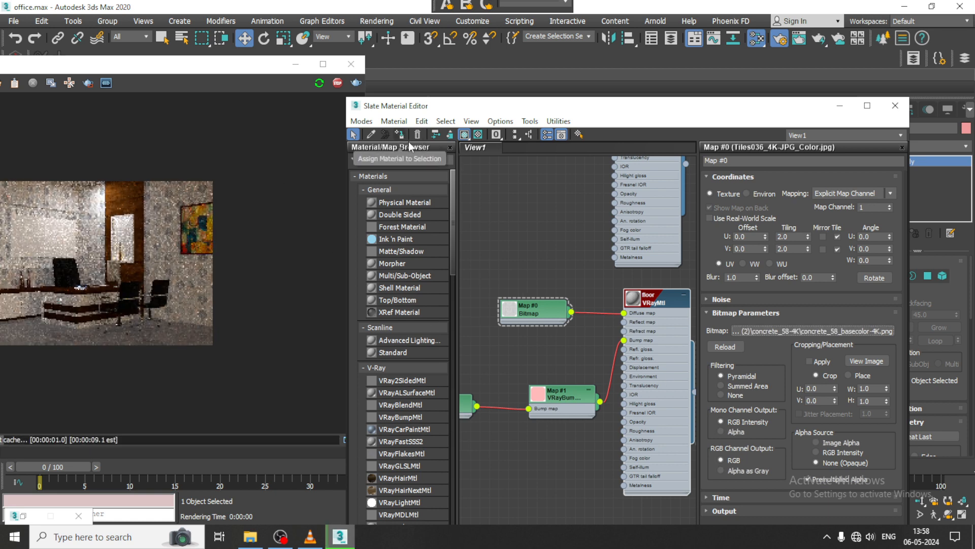
Minimize the material editor and examine the concrete floor in the V-Ray frame buffer's interactive render.
left_click(847, 107)
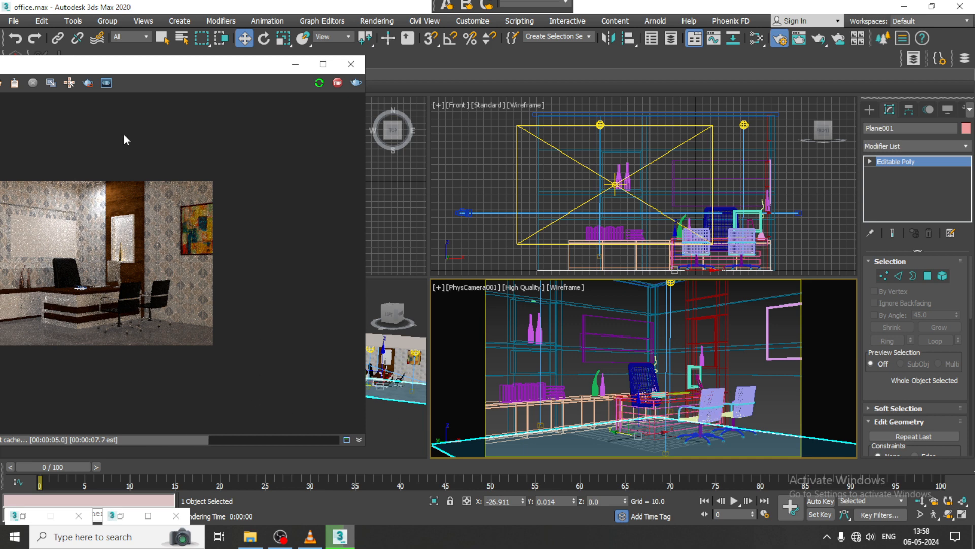
left_click_drag(128, 69, 384, 40)
scroll(378, 250, "up", 1)
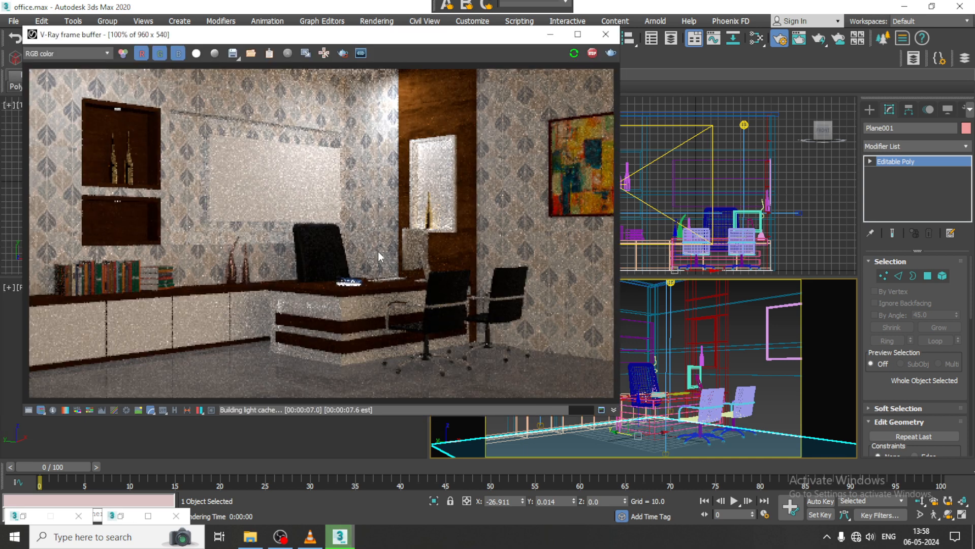
scroll(368, 267, "down", 1)
scroll(361, 245, "up", 1)
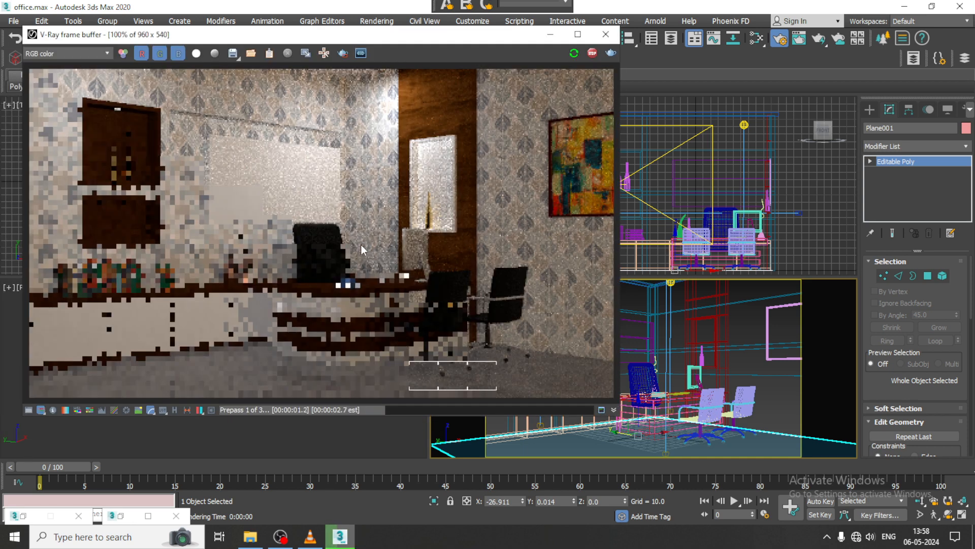
left_click_drag(442, 34, 213, 35)
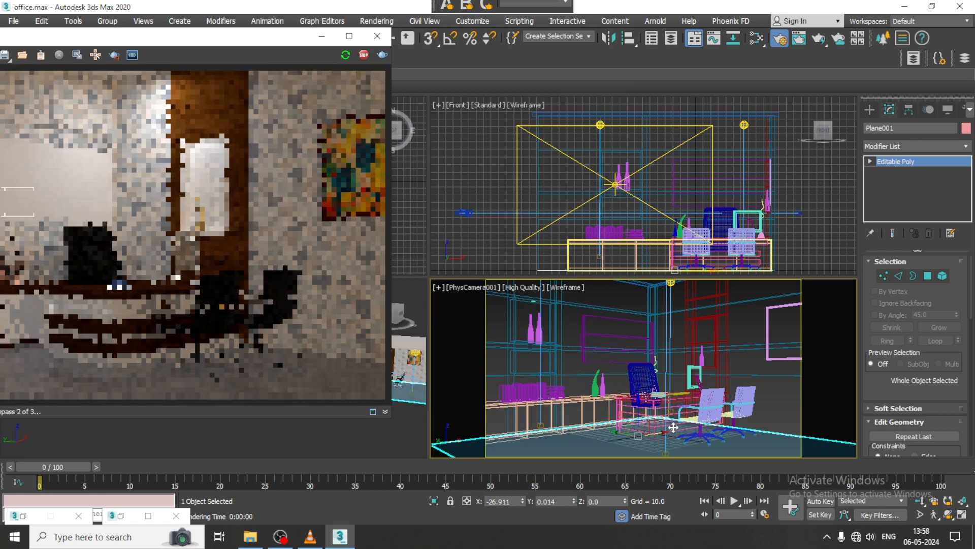
Reopen the material editor and delete the floor material's old bump node together with its bitmap node.
left_click(578, 444)
key("m")
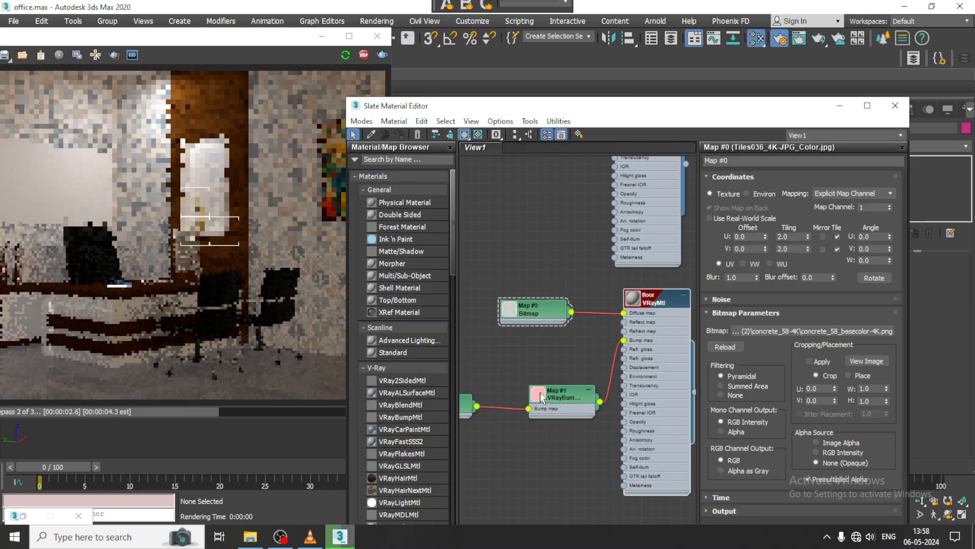
left_click_drag(567, 394, 537, 401)
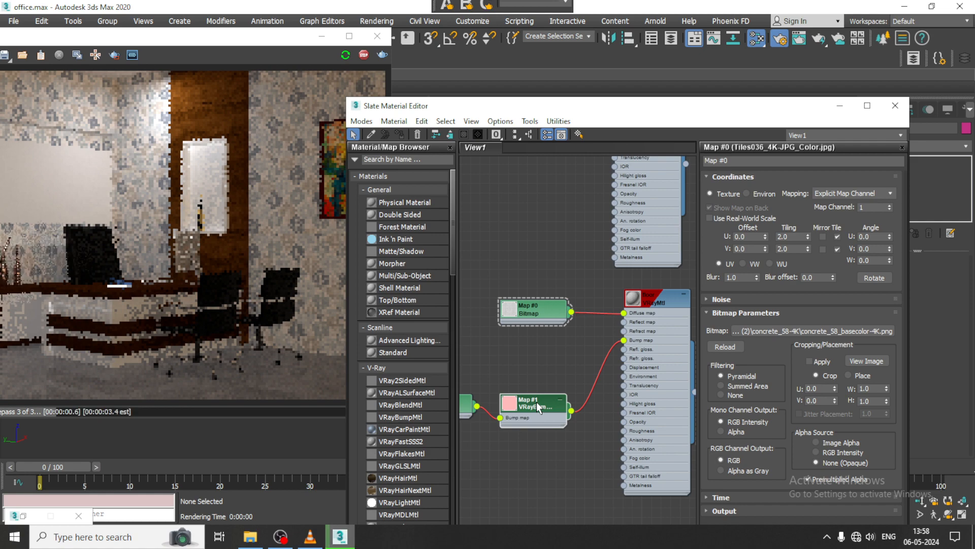
key("Delete")
middle_click_drag(488, 409, 535, 407)
left_click(511, 408)
key("Delete")
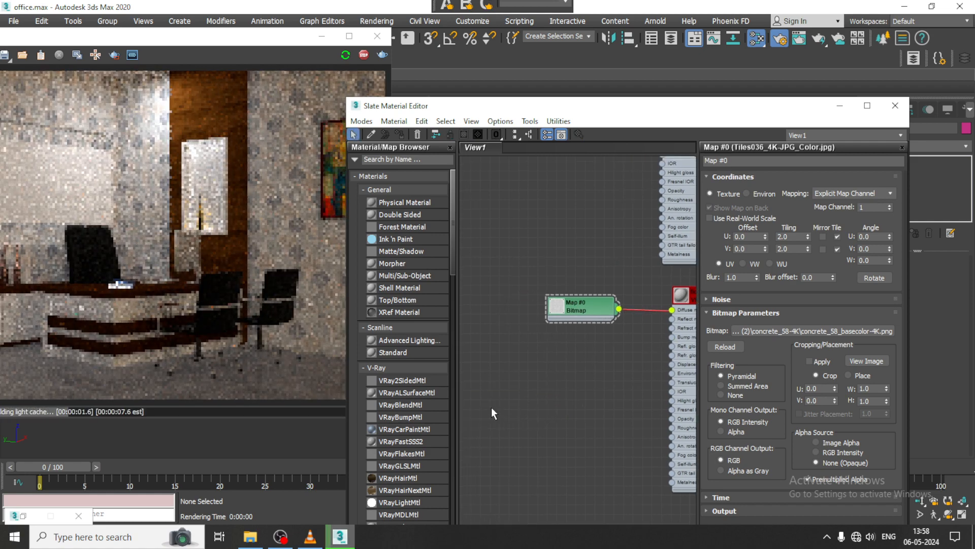
Add a VRayBump2Normal map and connect it to the floor material's Bump map slot.
scroll(408, 454, "down", 20)
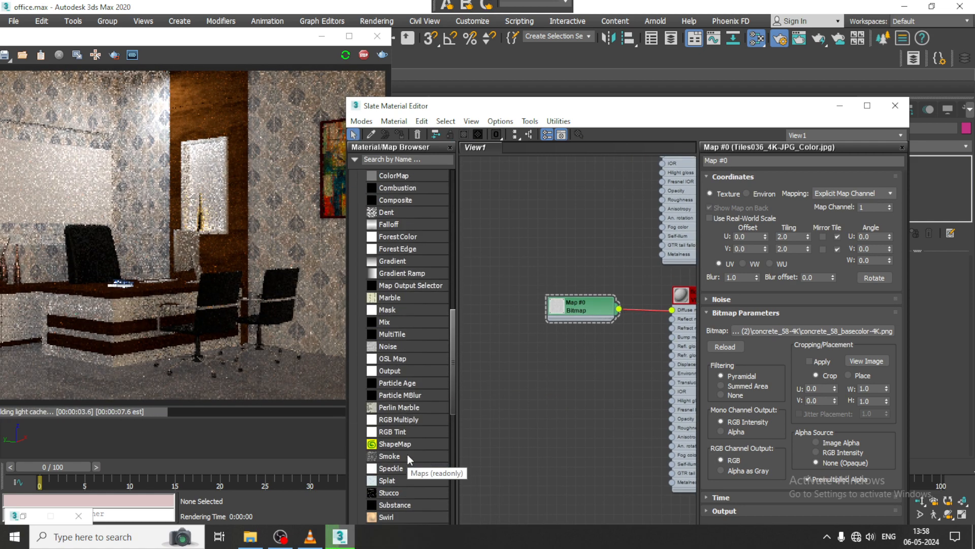
scroll(407, 454, "down", 20)
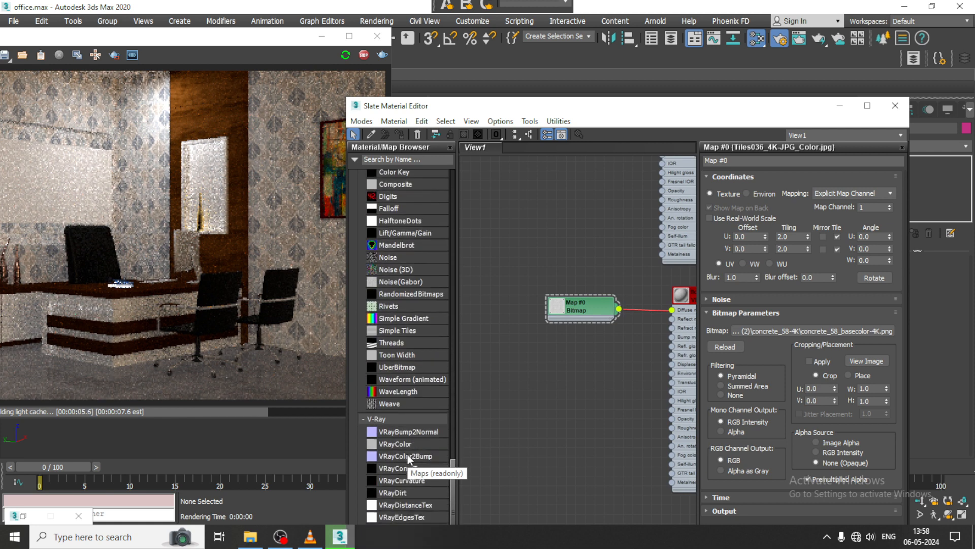
scroll(407, 454, "down", 3)
left_click_drag(577, 383, 578, 383)
middle_click_drag(577, 385, 464, 384)
left_click_drag(505, 388, 558, 336)
middle_click_drag(508, 358, 613, 351)
Start assigning a Bitmap to the VRayBump2Normal's bump map and browse to the March 2024\PBR folder on drive D.
double_click(580, 379)
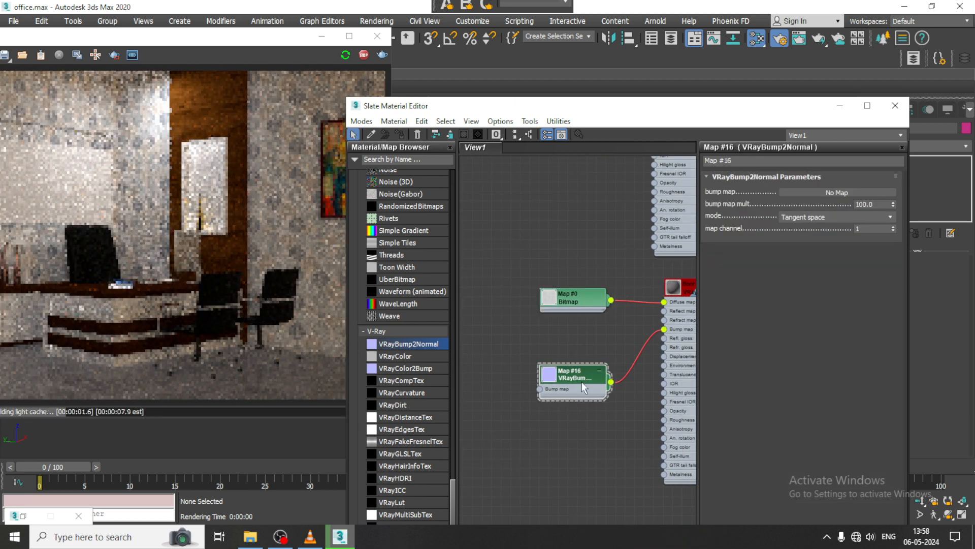
left_click(845, 193)
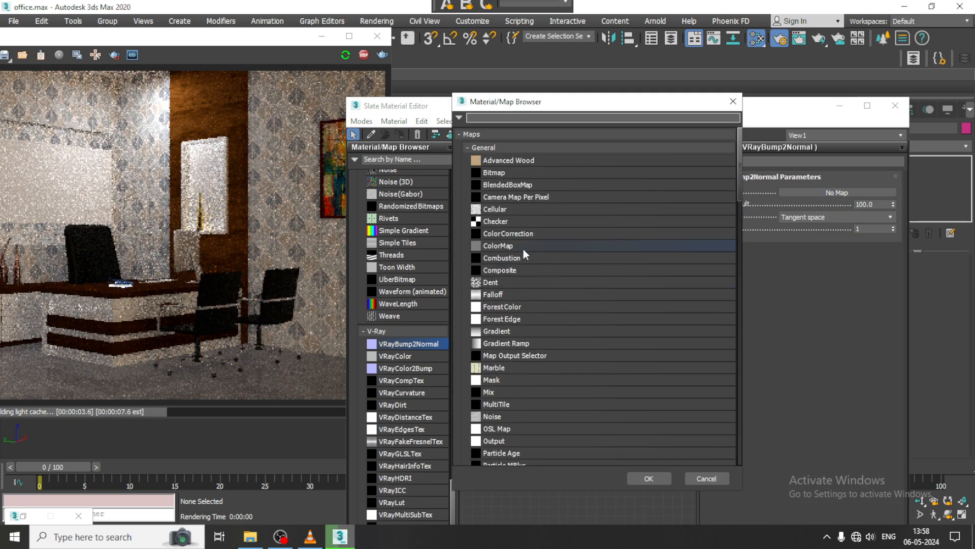
double_click(511, 176)
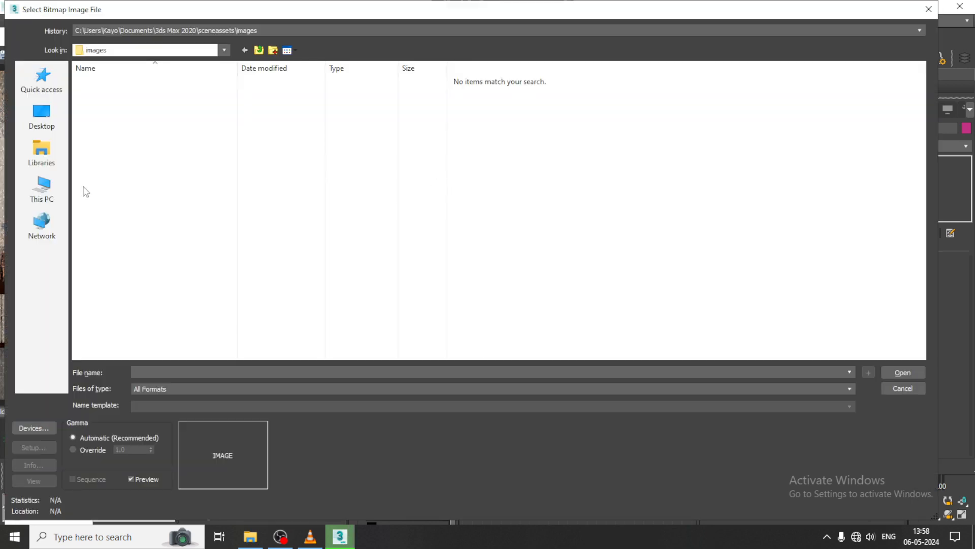
left_click(259, 49)
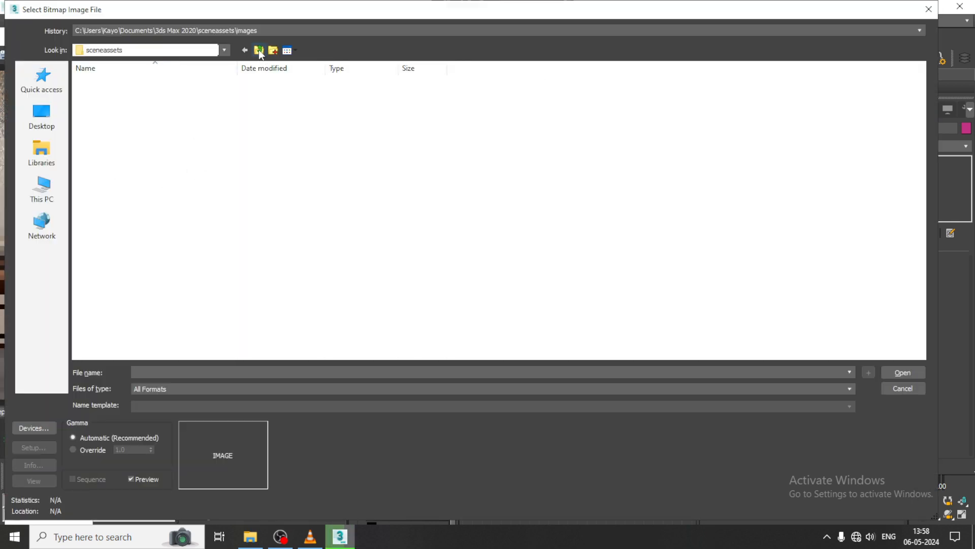
left_click(42, 189)
double_click(274, 172)
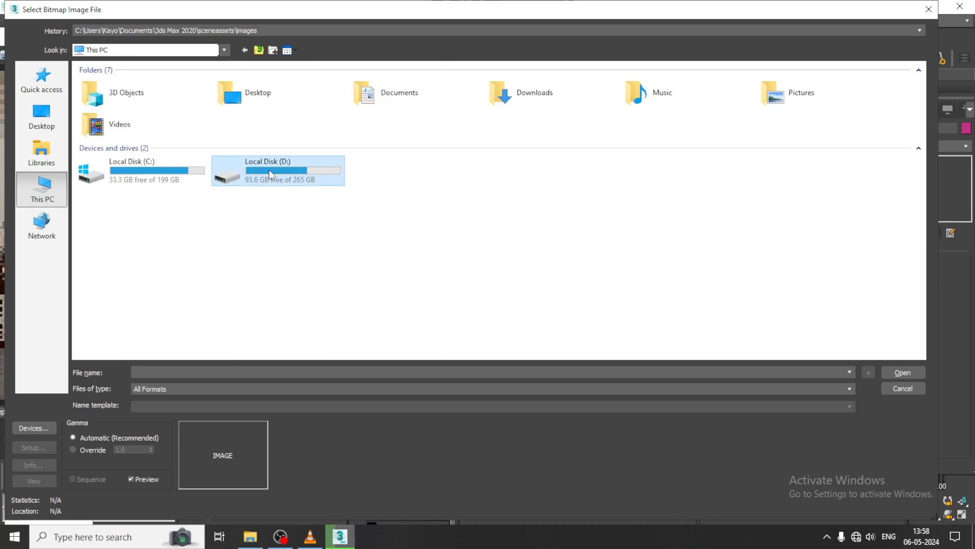
left_click(130, 251)
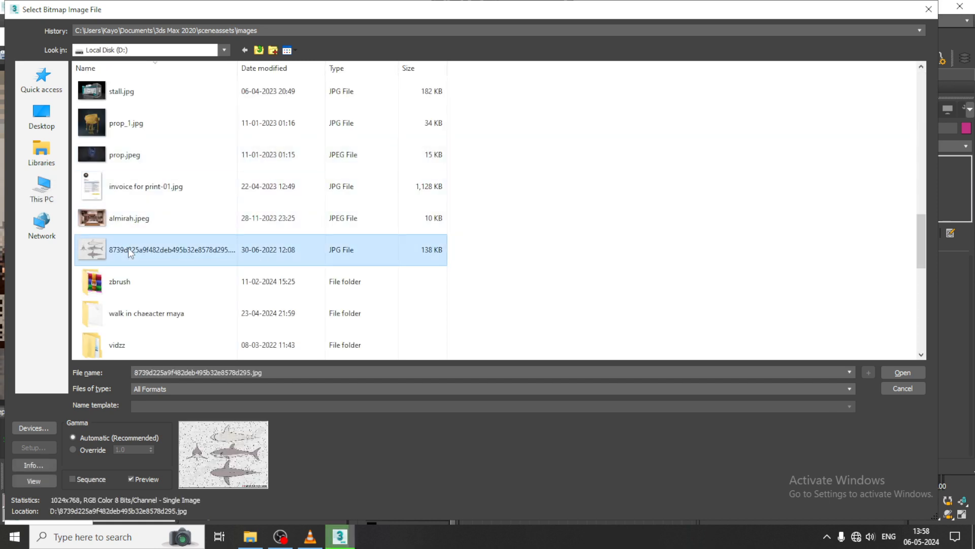
key("m")
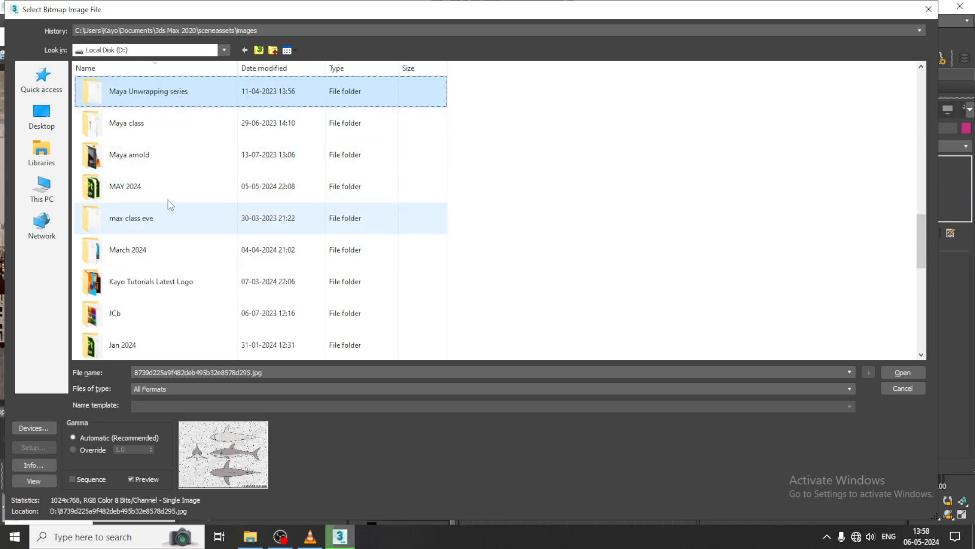
double_click(164, 249)
double_click(389, 110)
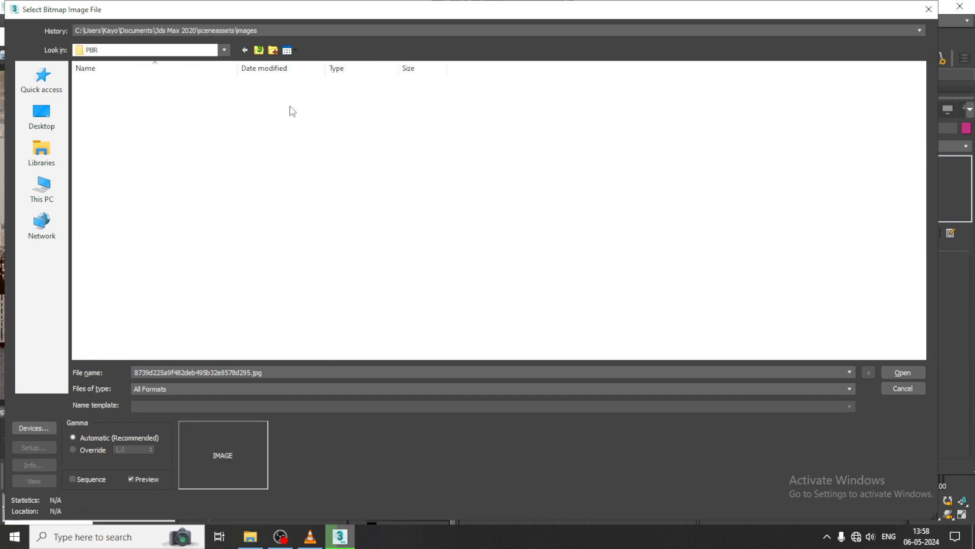
Load concrete_58_normal-4K.png from New folder (2)\concrete_58-4K as the floor's normal bump bitmap.
double_click(157, 113)
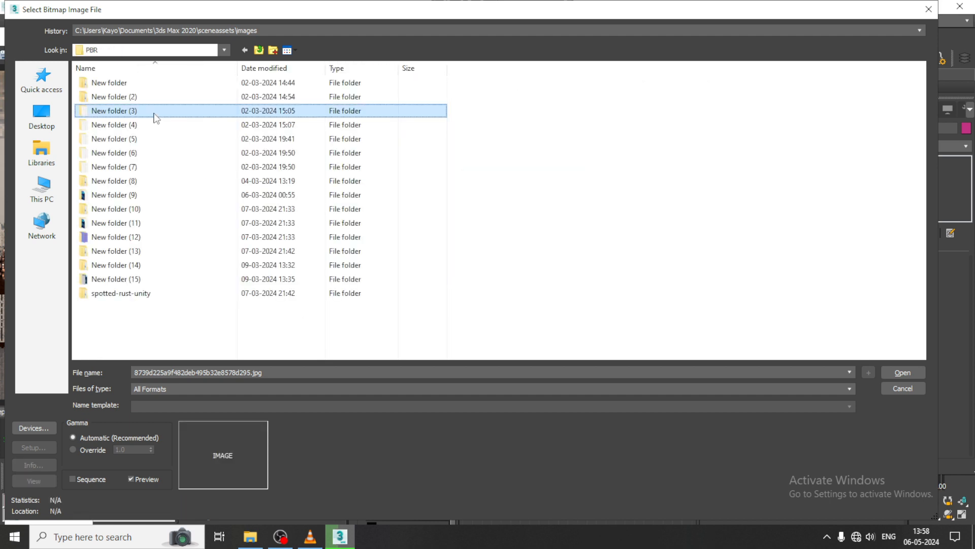
left_click(244, 50)
double_click(124, 108)
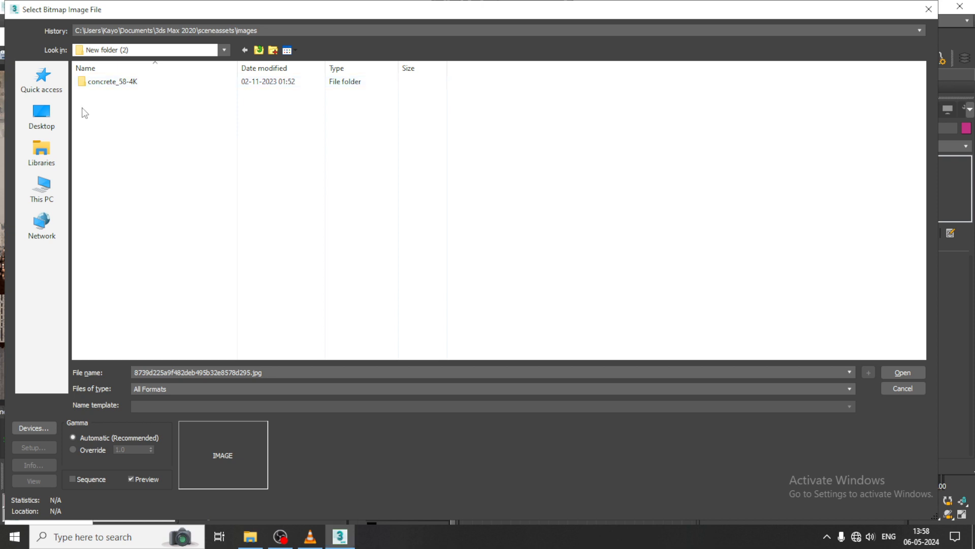
left_click(133, 84)
double_click(133, 86)
left_click(373, 113)
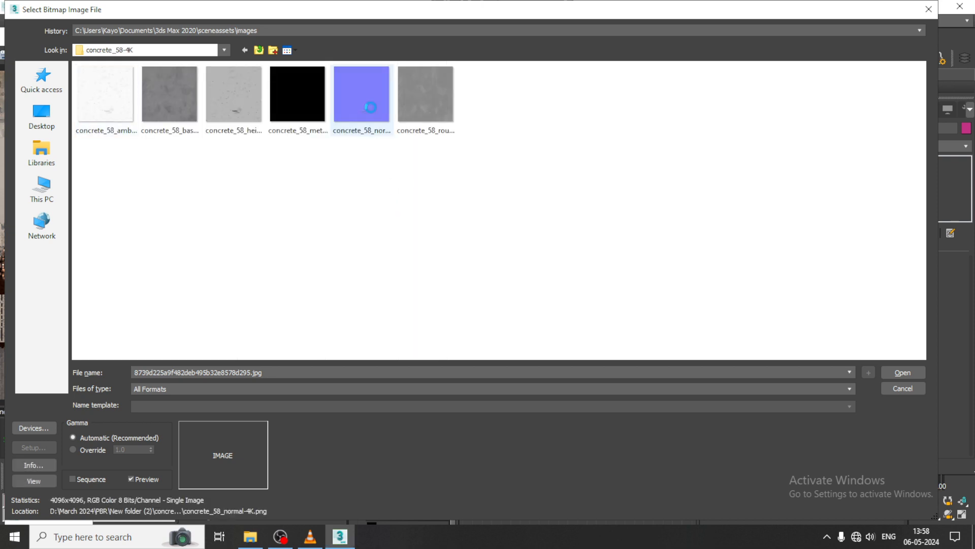
double_click(374, 112)
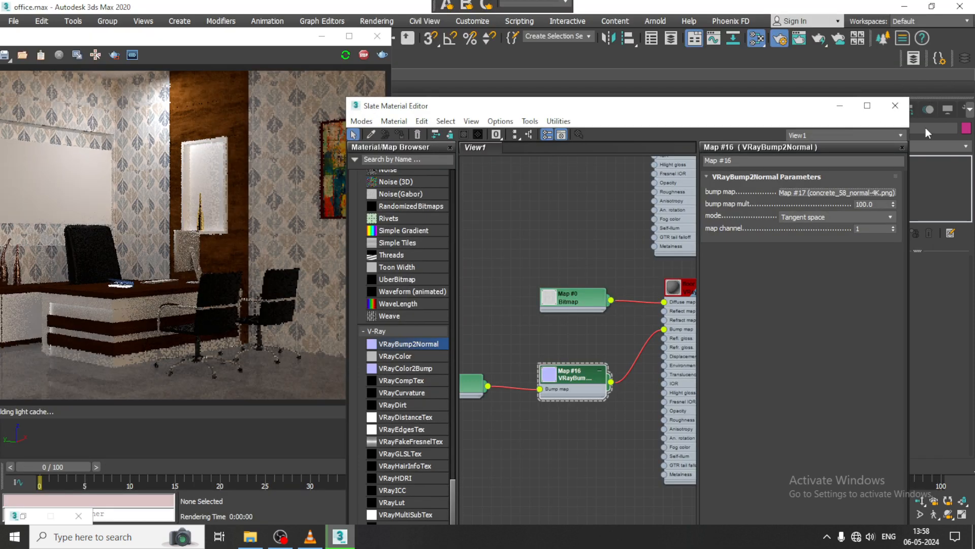
Minimize the material editor and bring the frame buffer into view to examine the floor with its concrete bump.
left_click(839, 106)
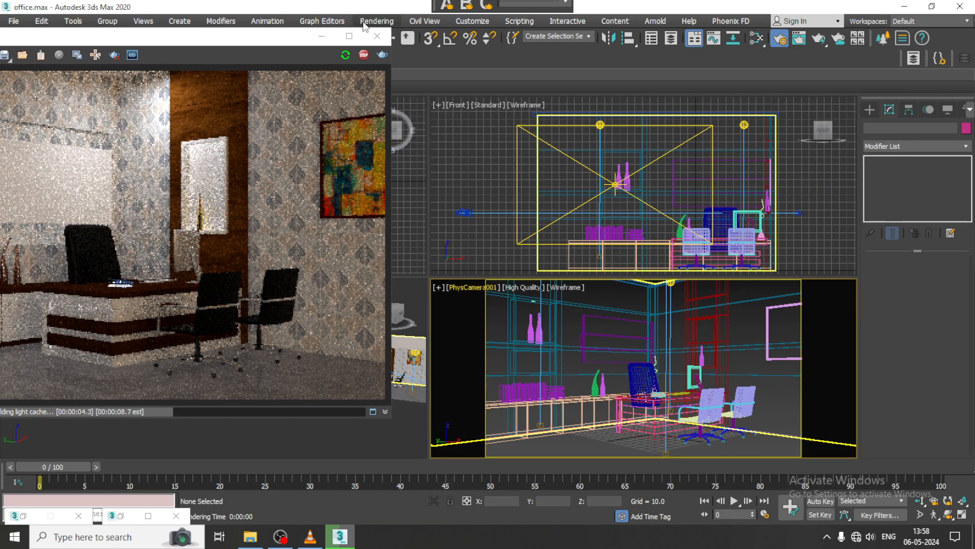
left_click_drag(230, 41, 382, 44)
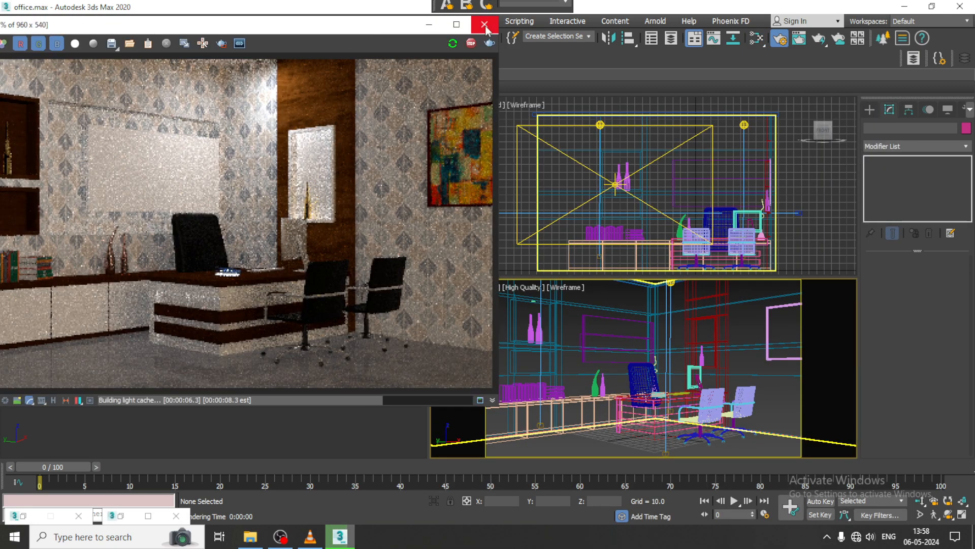
Close the frame buffer and turn on shadows for the photometric light near the back corner of the office.
left_click(485, 28)
scroll(363, 356, "up", 10)
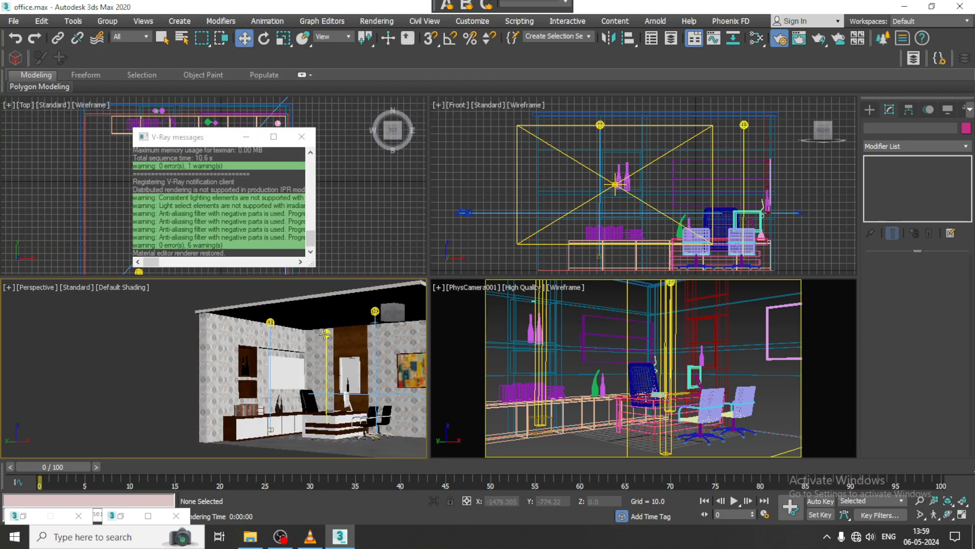
left_click(325, 334)
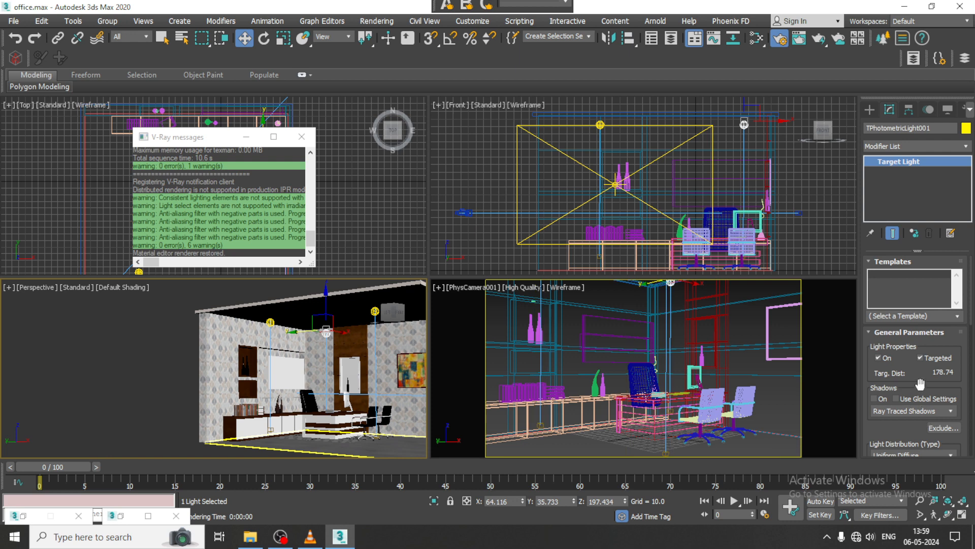
left_click_drag(920, 384, 917, 312)
scroll(914, 356, "down", 2)
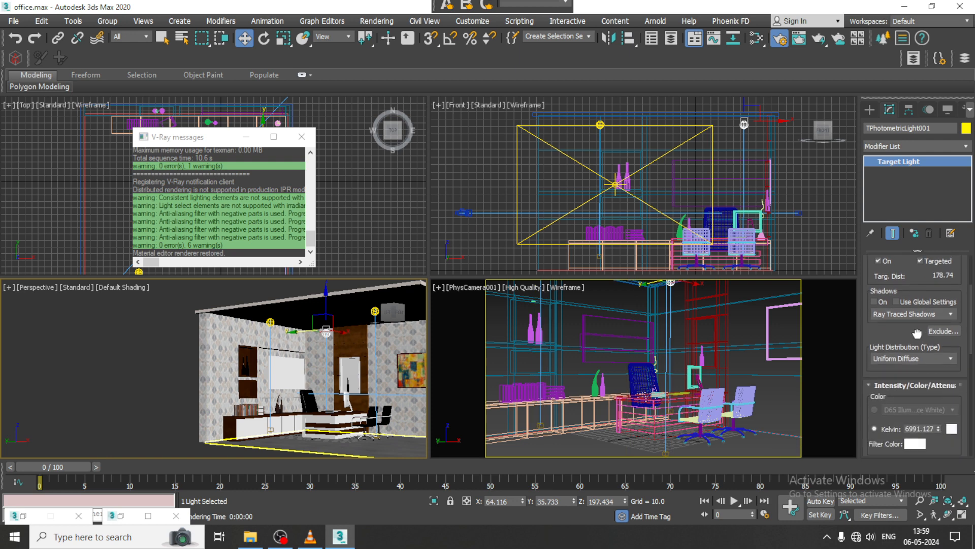
left_click(878, 283)
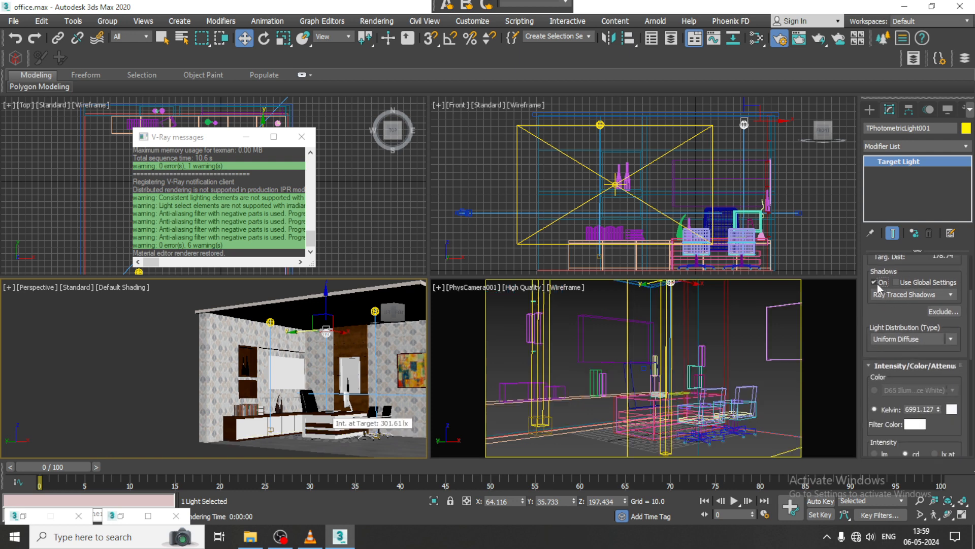
Turn off shadow casting for the rectangular VRay light beside the wall with the painting.
middle_click_drag(345, 350, 172, 349)
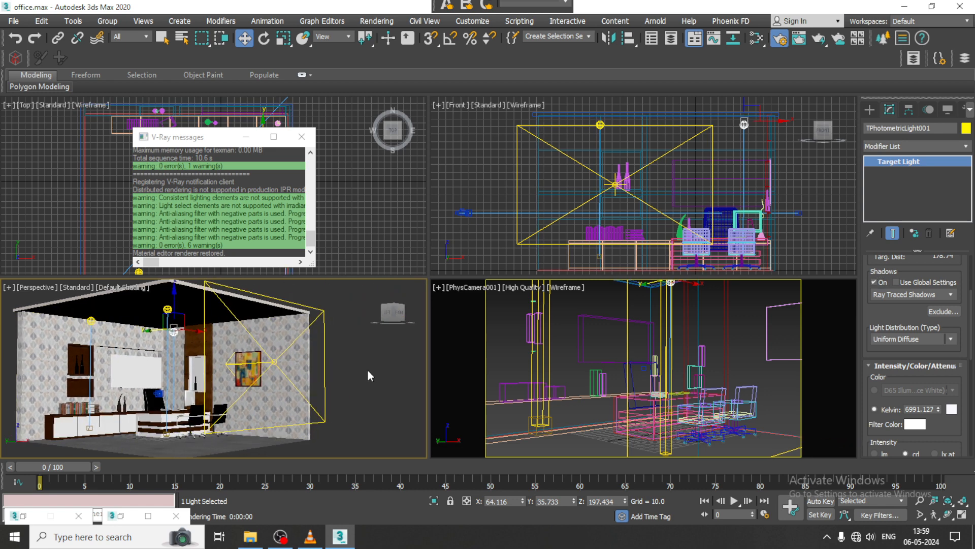
left_click(326, 379)
left_click(892, 390)
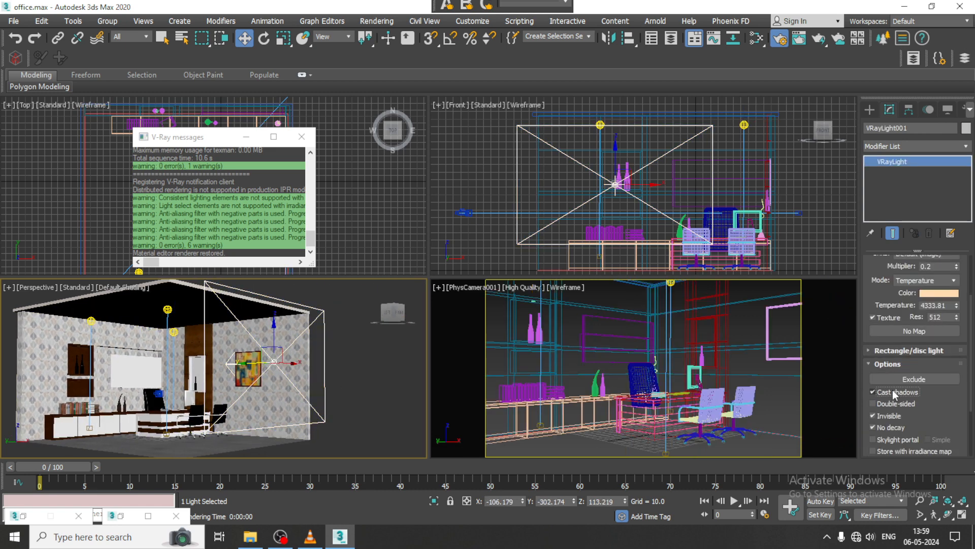
Render the physical camera view to check the changed light shadow settings.
middle_click_drag(241, 390, 239, 393, "alt")
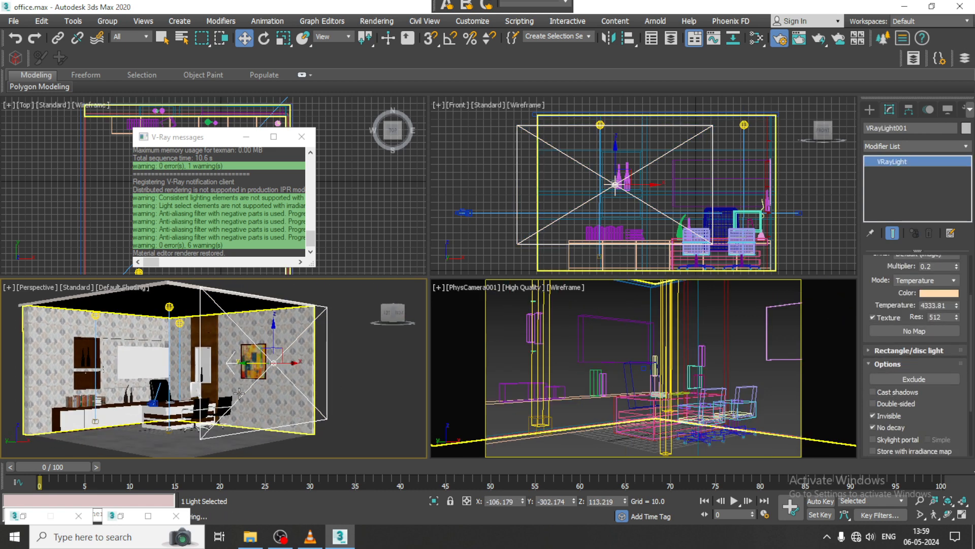
left_click(619, 361)
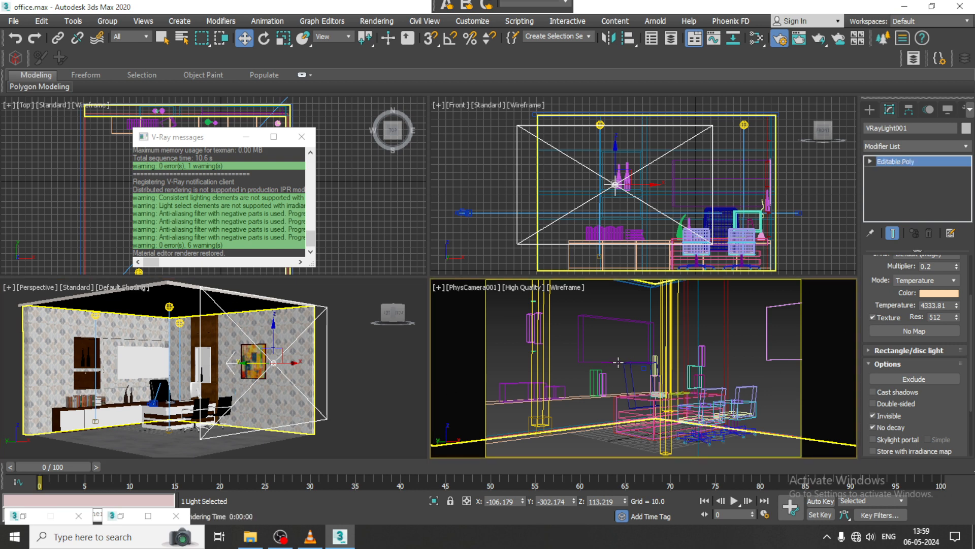
left_click(379, 23)
left_click(389, 40)
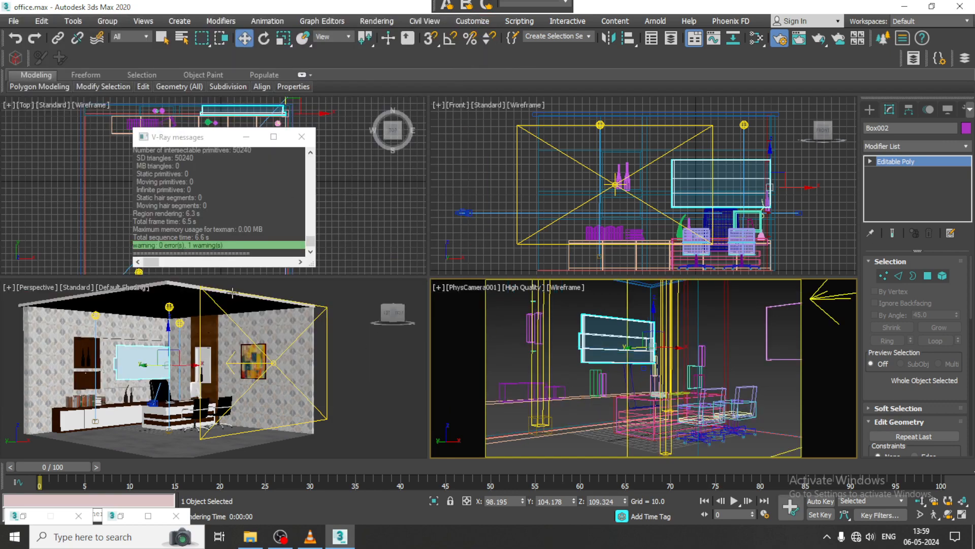
Raise the back-corner photometric light's dimming to 5521.6% and further to about 16564%, rendering the camera view after each change.
middle_click_drag(233, 353, 234, 358)
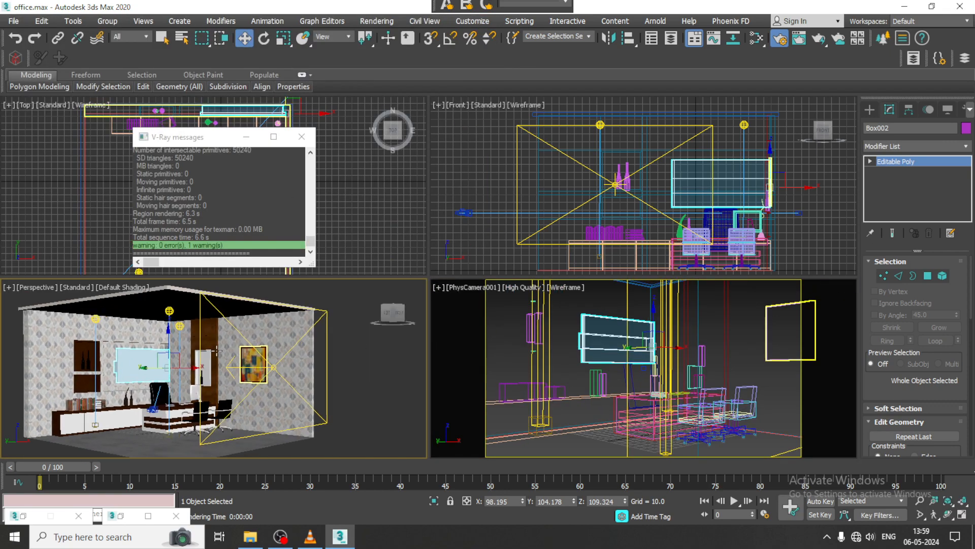
left_click(179, 325)
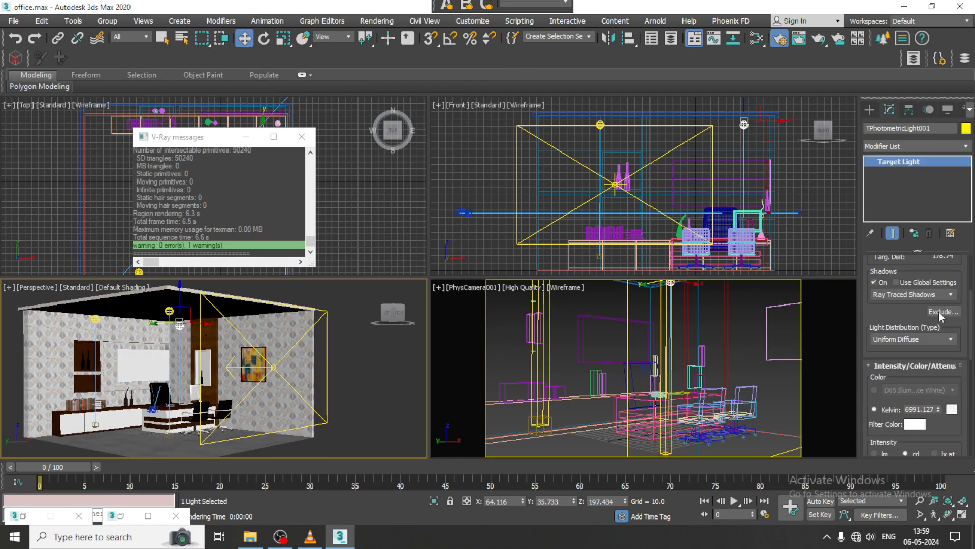
scroll(908, 357, "down", 5)
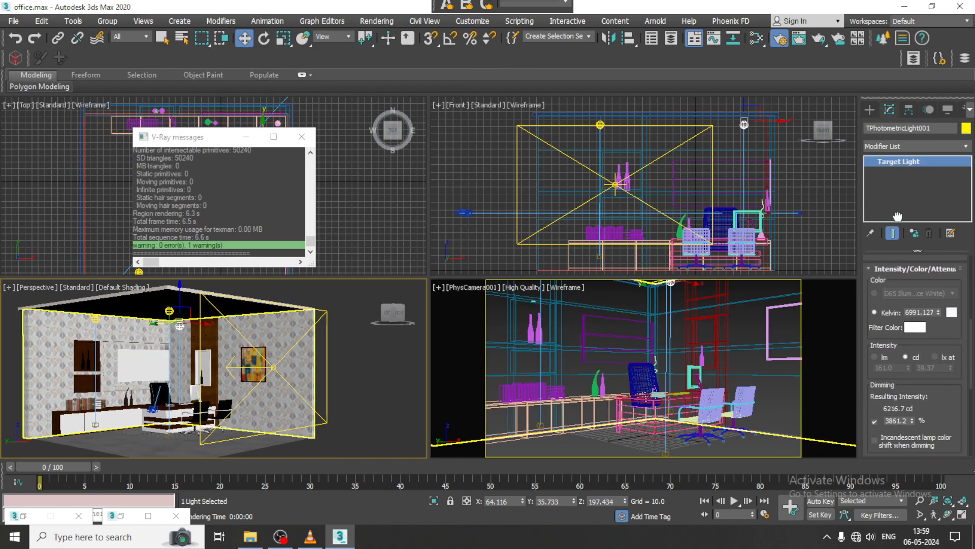
left_click_drag(913, 409, 911, 382)
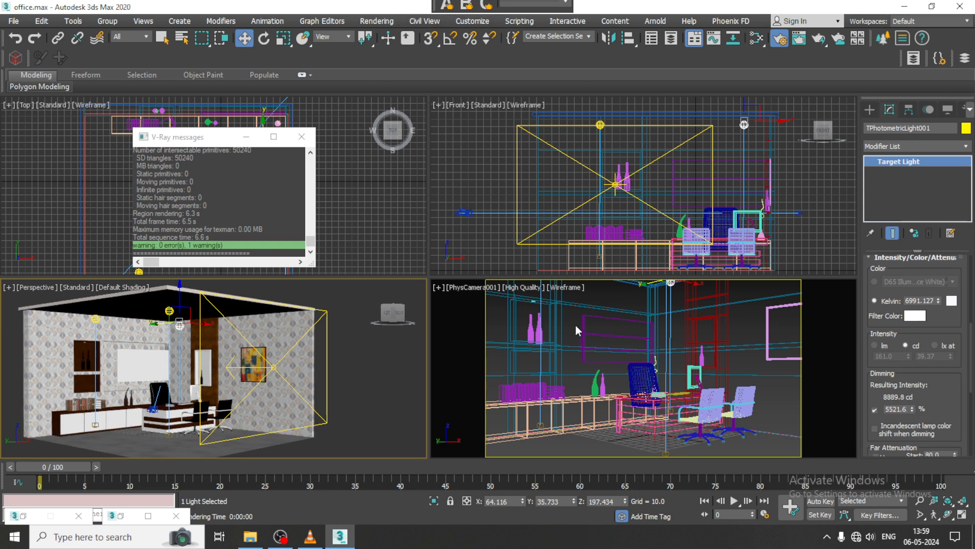
key("shift+q")
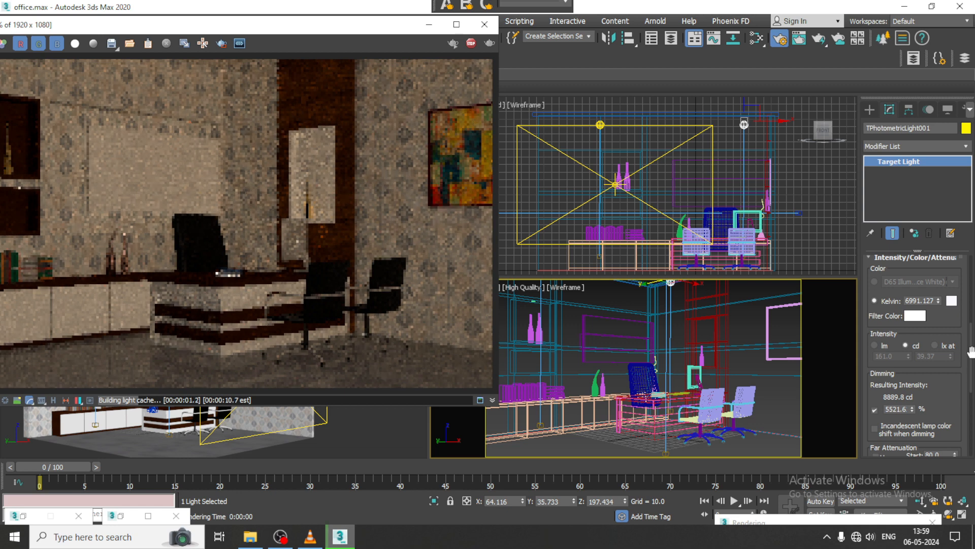
left_click_drag(913, 409, 911, 318)
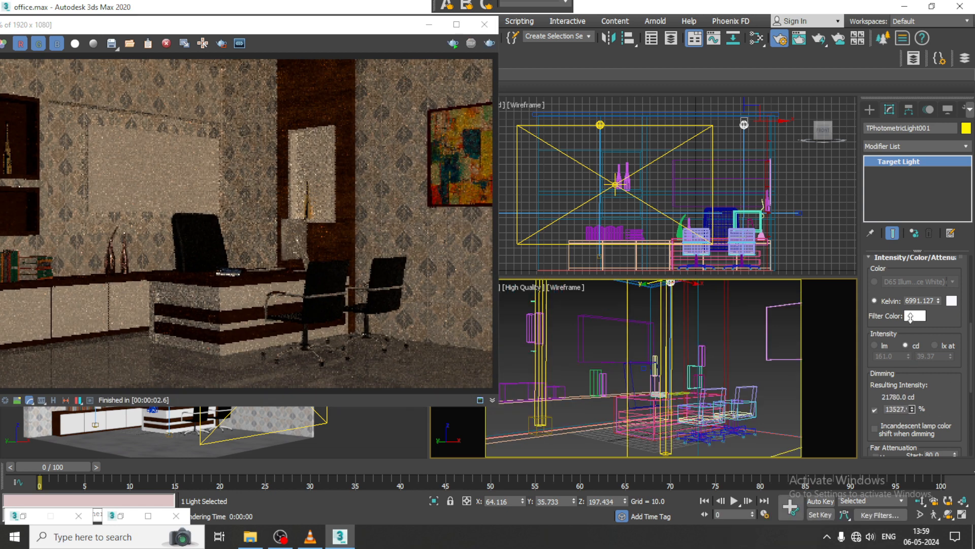
left_click(491, 44)
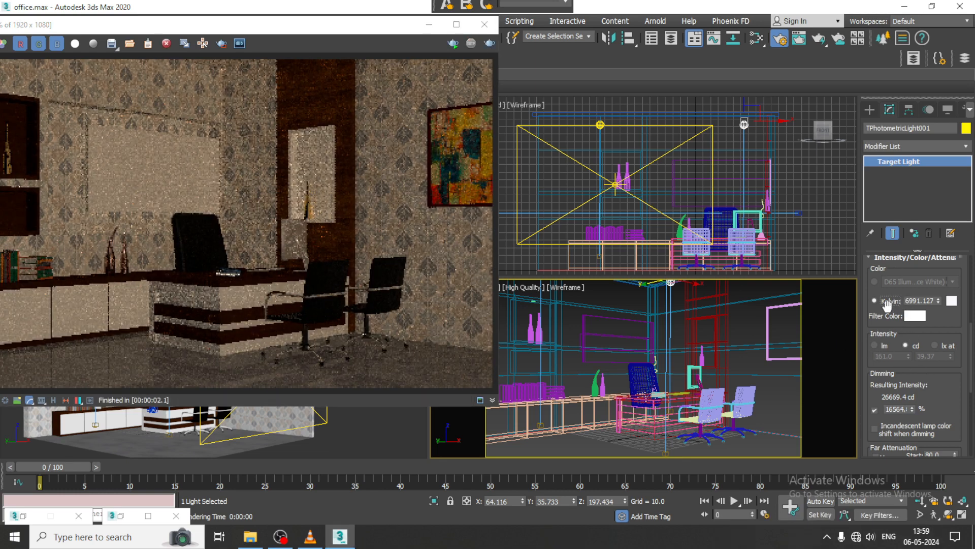
Turn off shadows for the back-corner photometric light and render the camera view again.
left_click_drag(889, 284, 907, 453)
left_click(875, 343)
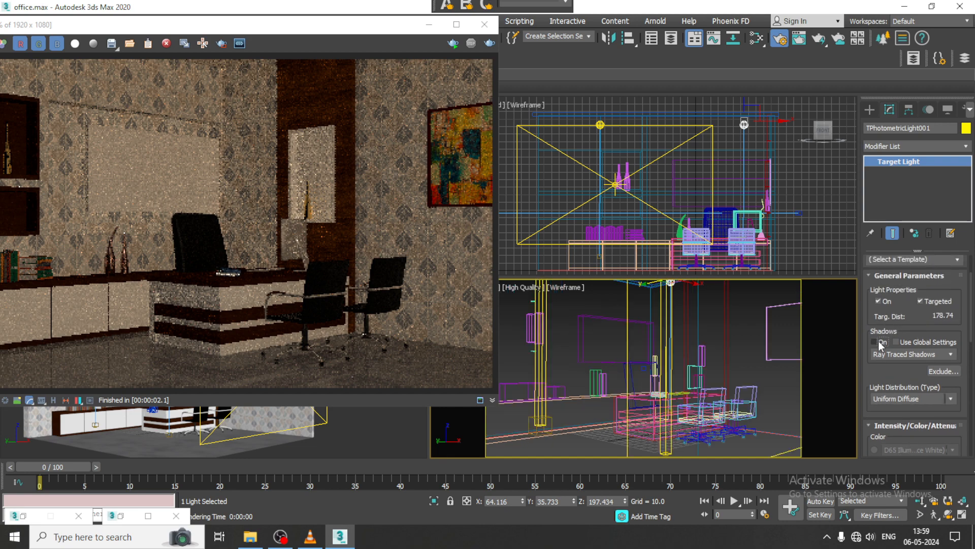
left_click(488, 44)
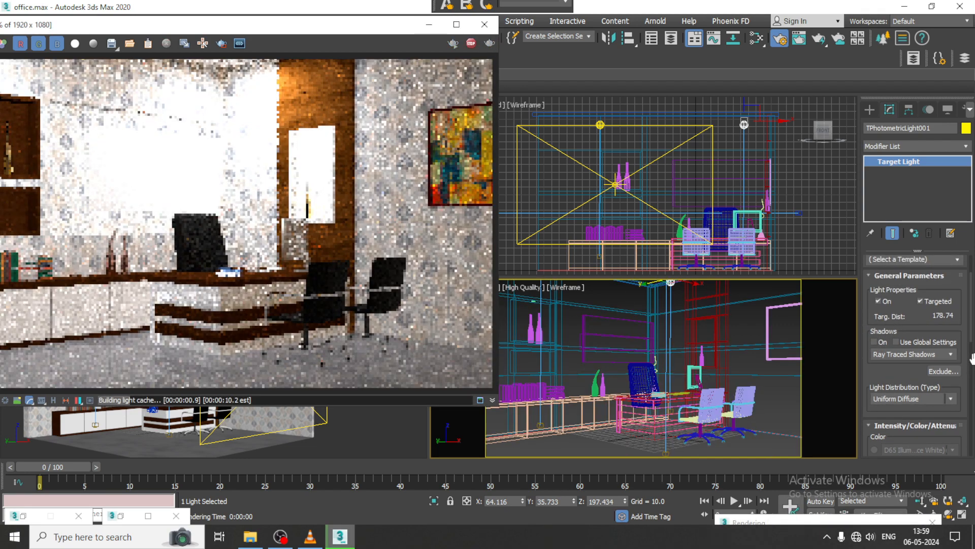
Lower the photometric light's dimming to about 11926% and further to 4841%, rendering the camera view after each adjustment.
left_click_drag(900, 376, 904, 309)
scroll(955, 430, "down", 3)
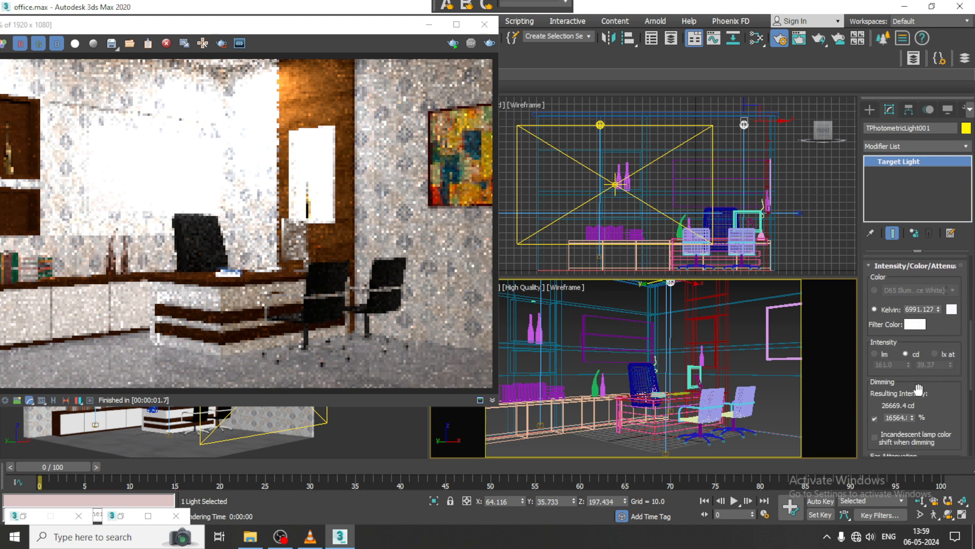
left_click_drag(914, 420, 917, 428)
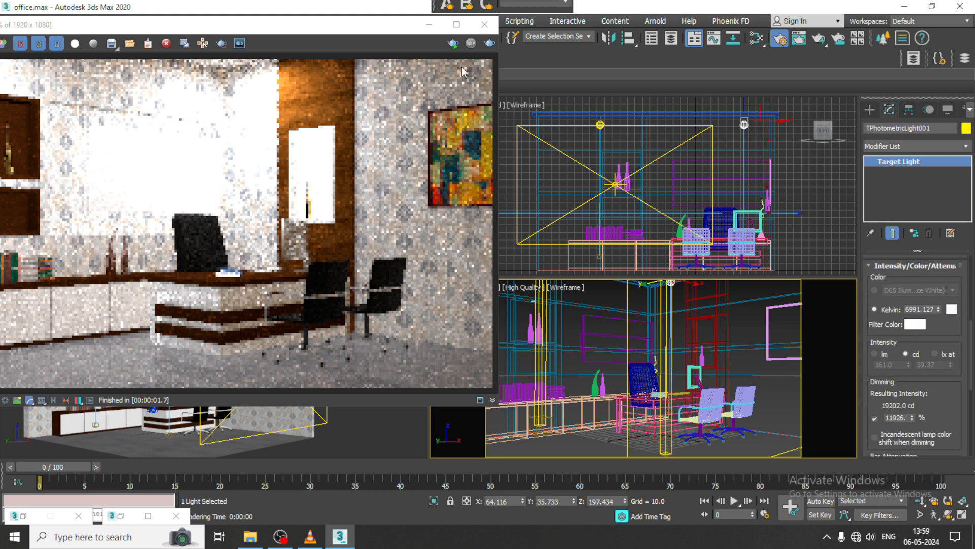
left_click(489, 43)
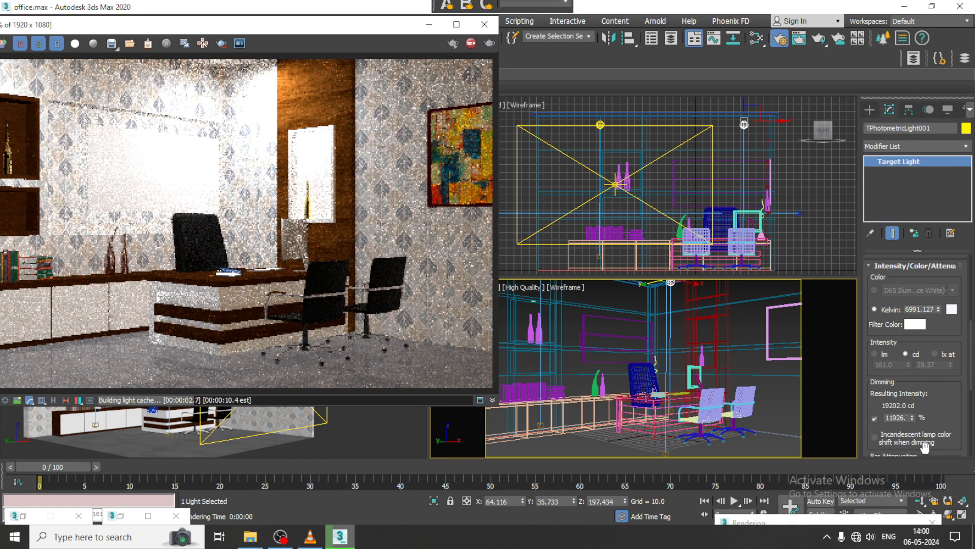
left_click_drag(912, 419, 916, 426)
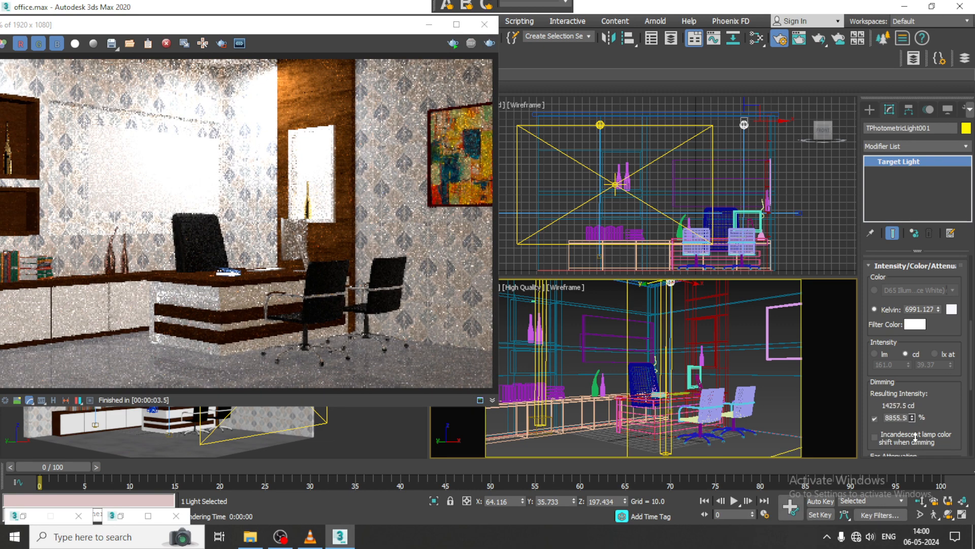
left_click(490, 43)
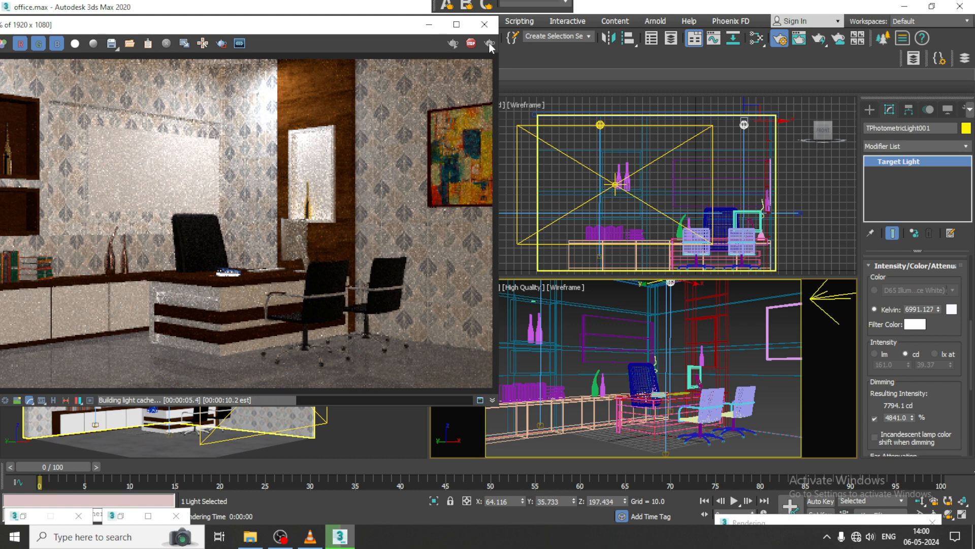
left_click(287, 539)
left_click(290, 540)
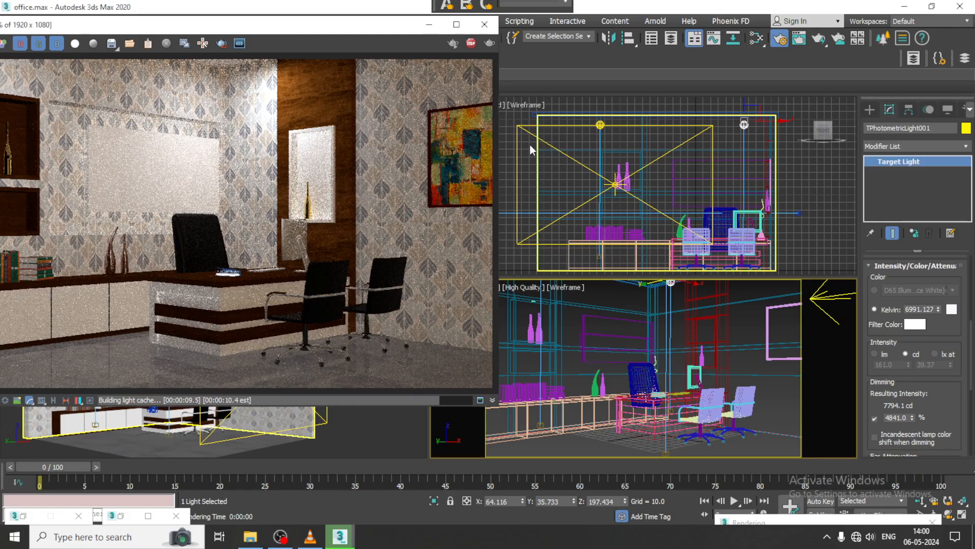